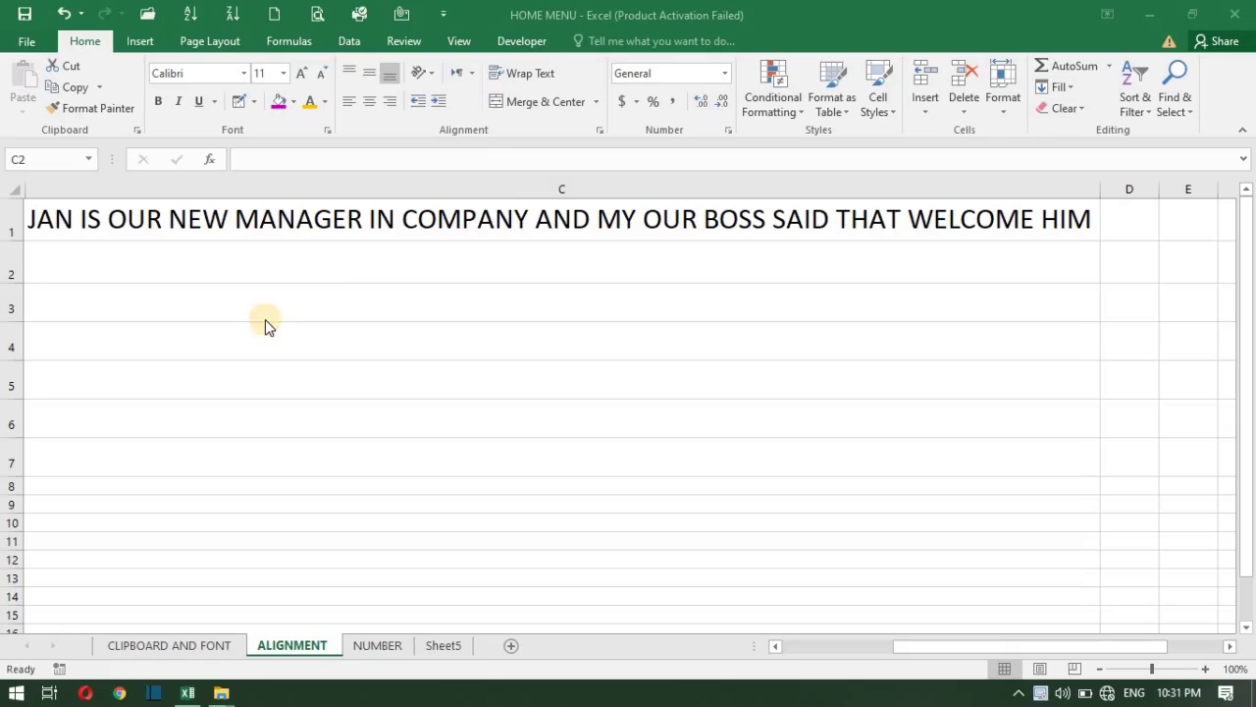
Delete the stray word 'MY' from the C1 sentence and confirm the edit
click(632, 219)
double_click(632, 217)
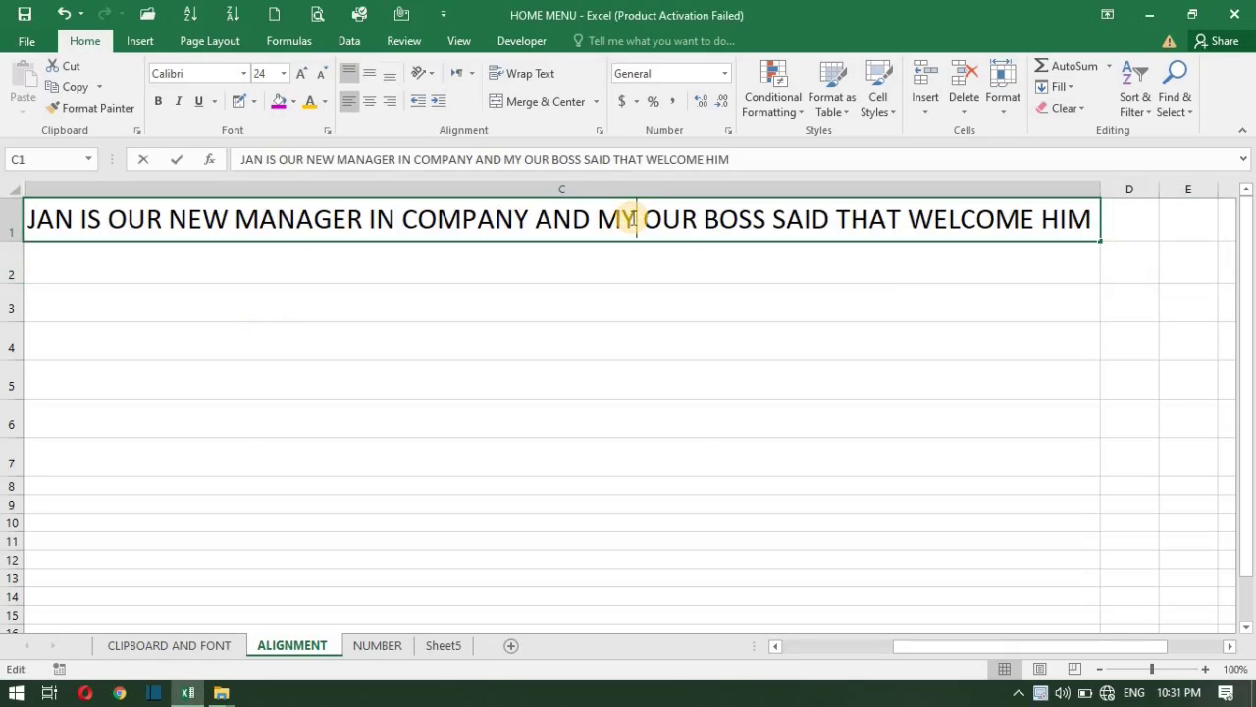
key(BackSpace)
key(BackSpace)
key(BackSpace)
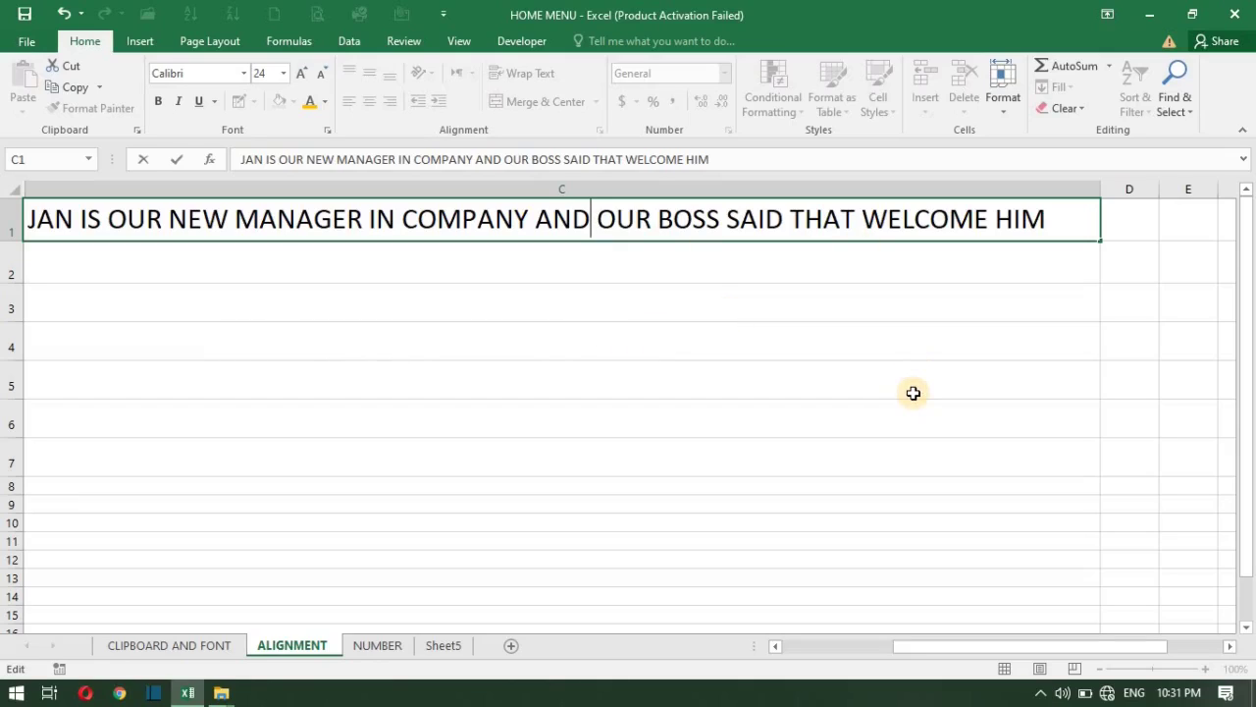
click(779, 249)
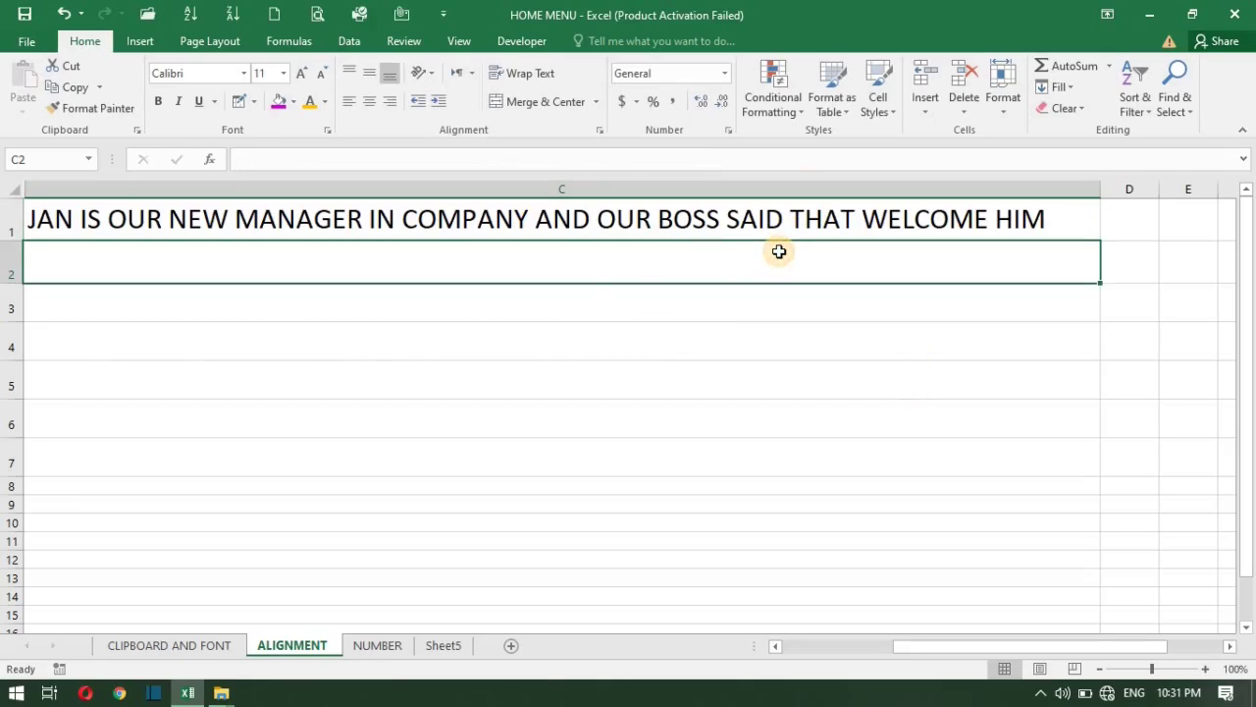
click(575, 216)
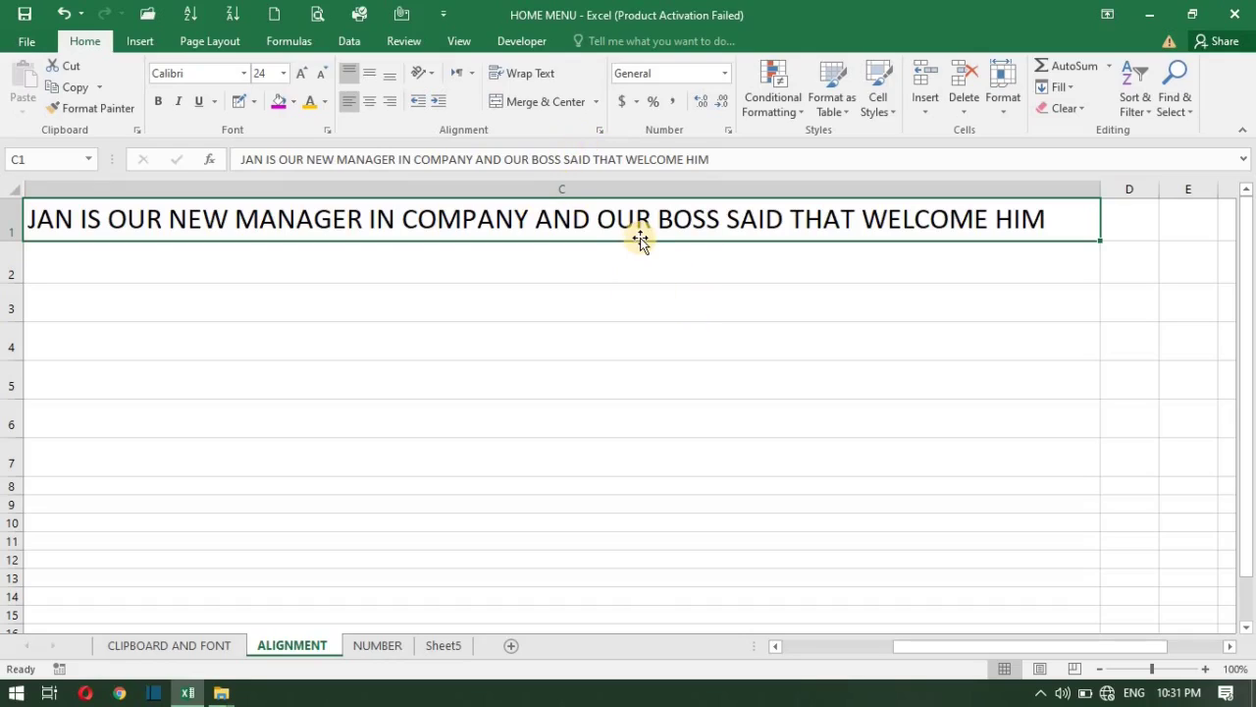
Top-align the C1 sentence, heighten rows 1 and 2, and widen column C to about 169
click(349, 71)
drag(21, 238, 23, 242)
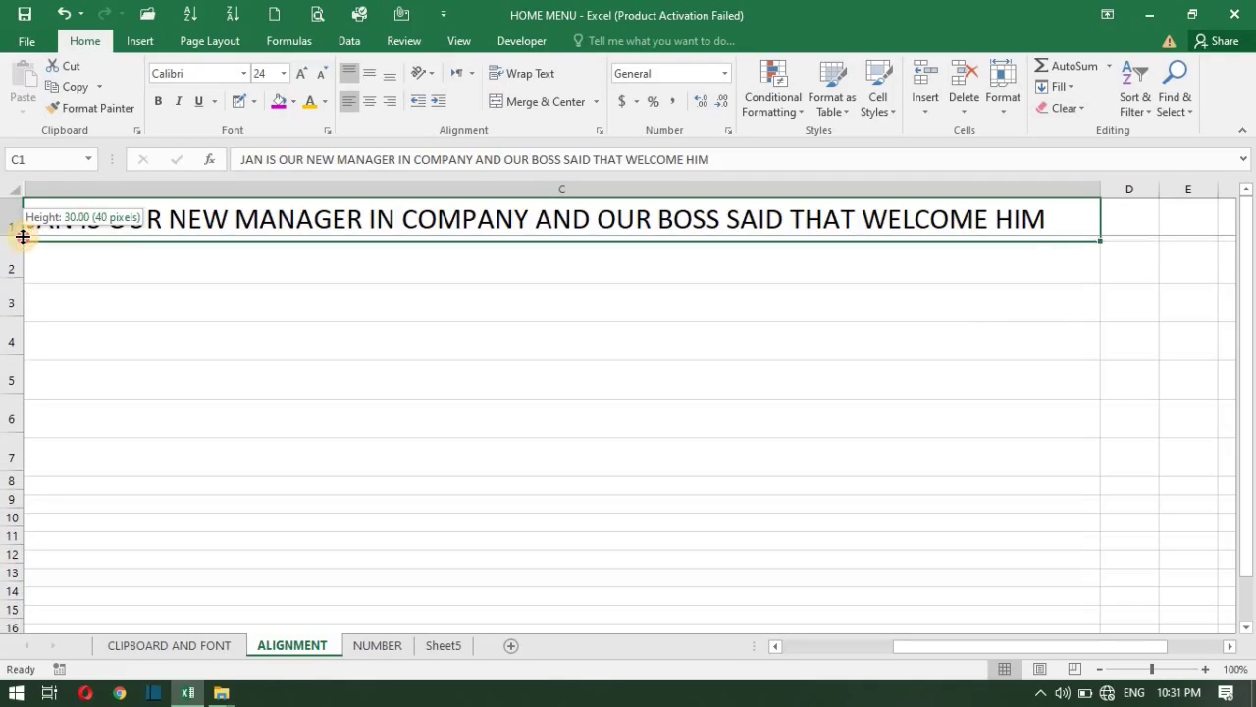
drag(23, 242, 22, 238)
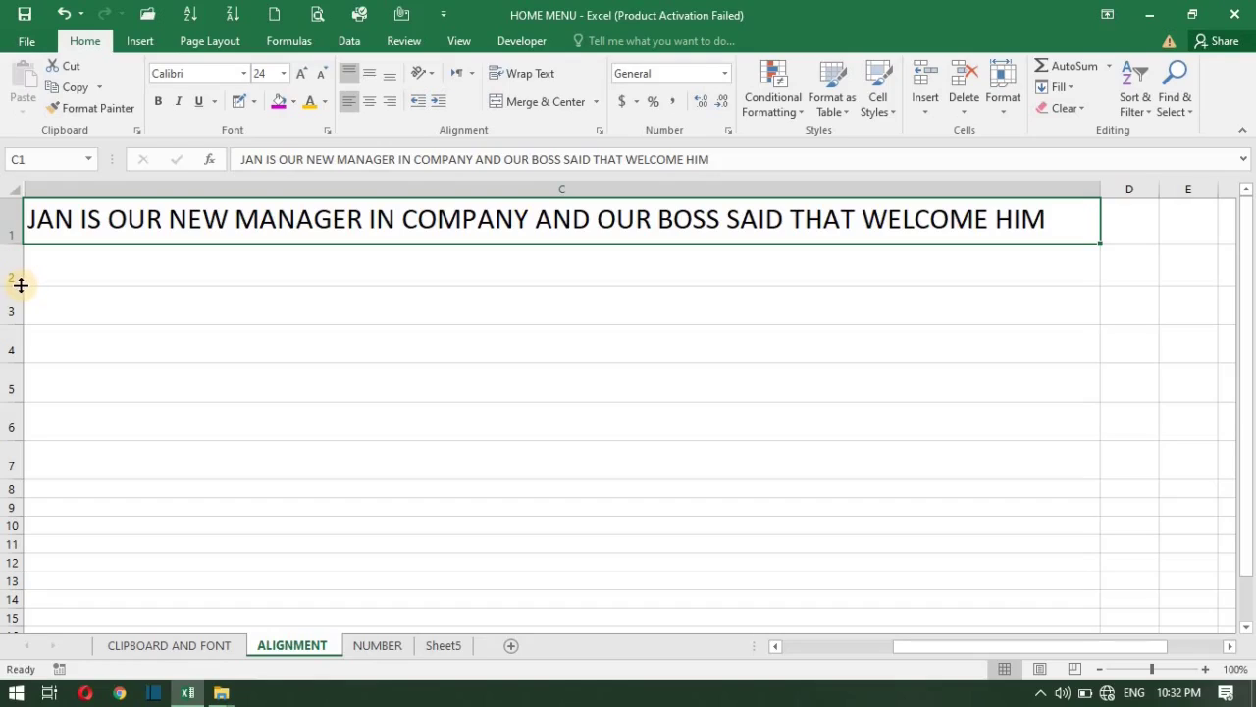
drag(21, 284, 20, 282)
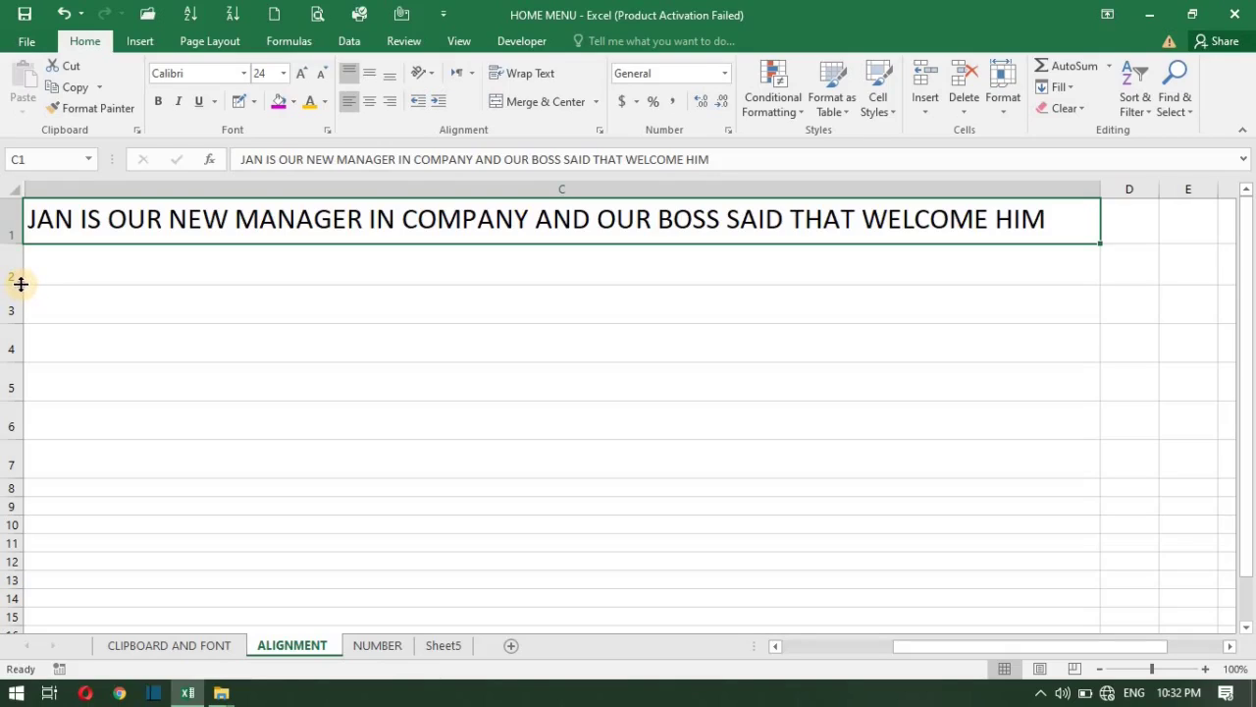
drag(20, 283, 22, 327)
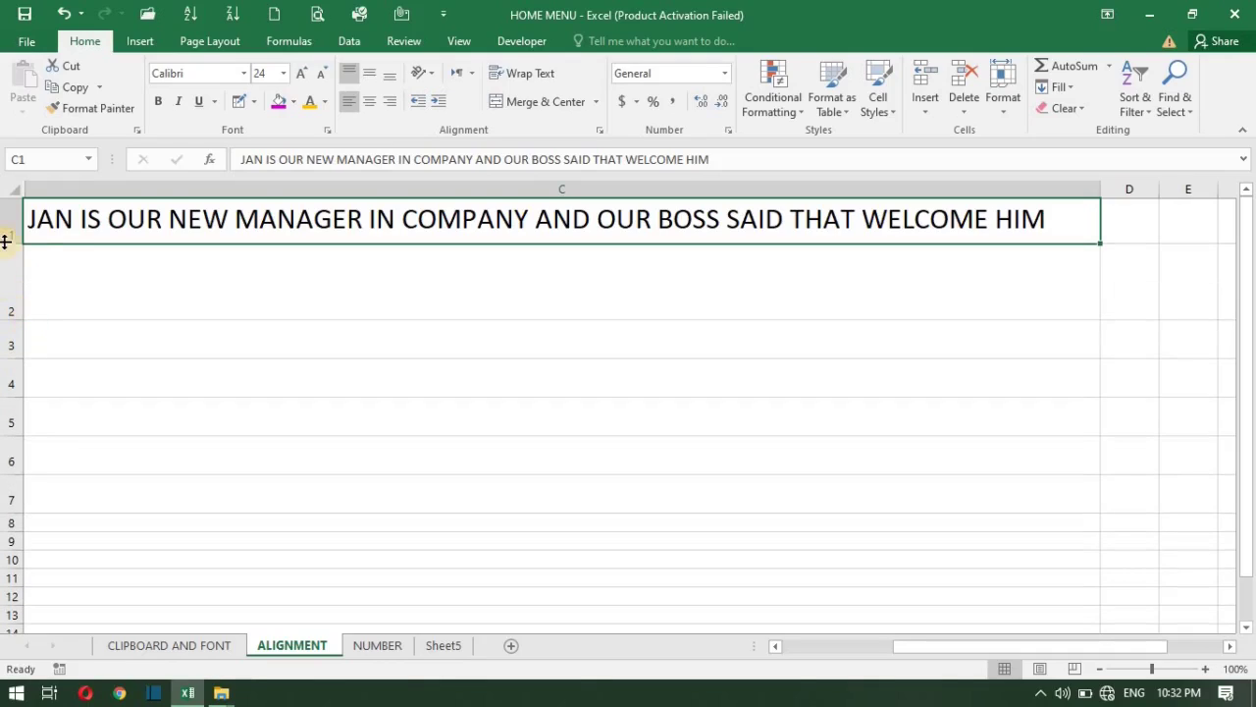
drag(21, 242, 21, 296)
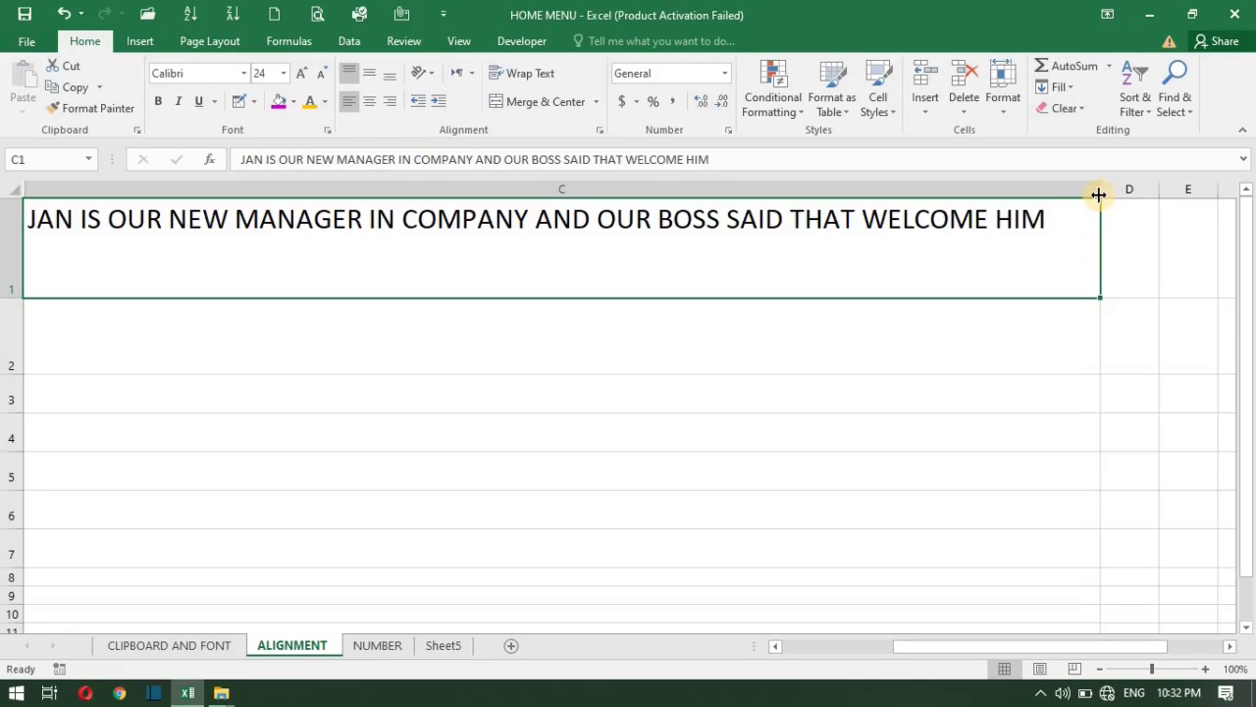
drag(1098, 195, 1067, 194)
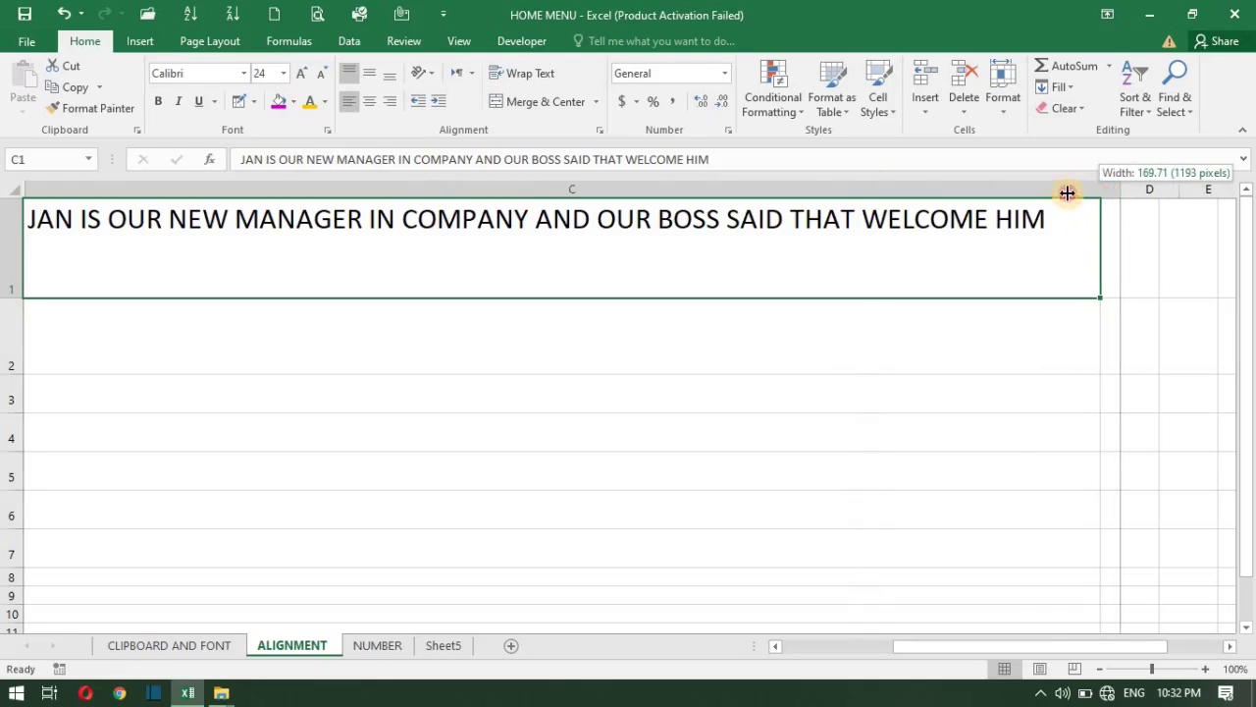
drag(1066, 193, 1119, 188)
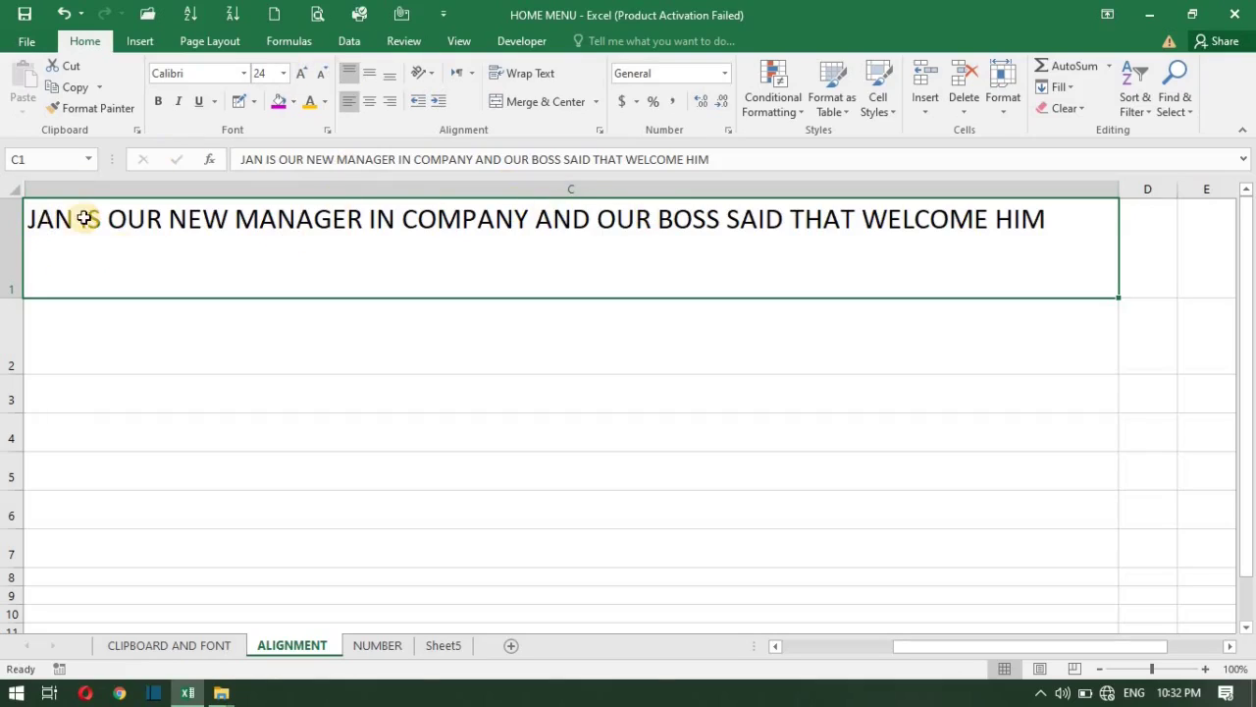
Try Middle Align and Bottom Align on C1, finishing with Middle Align
click(369, 77)
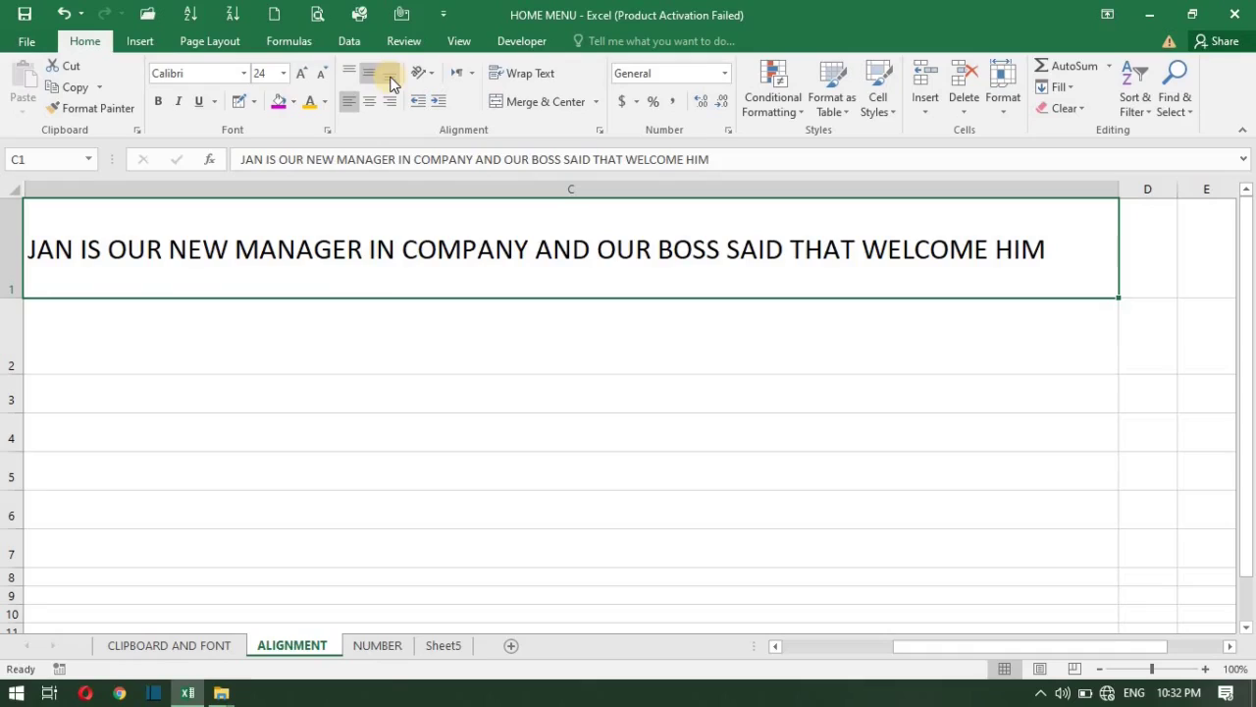
click(391, 83)
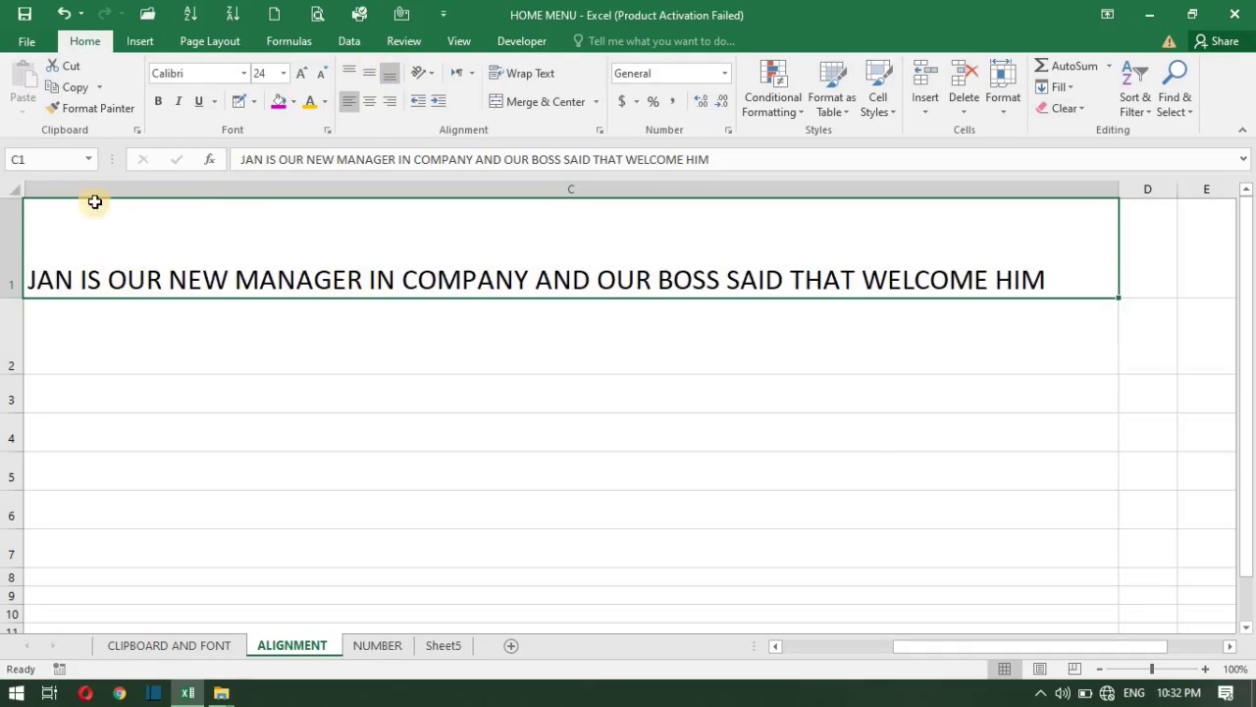
click(375, 73)
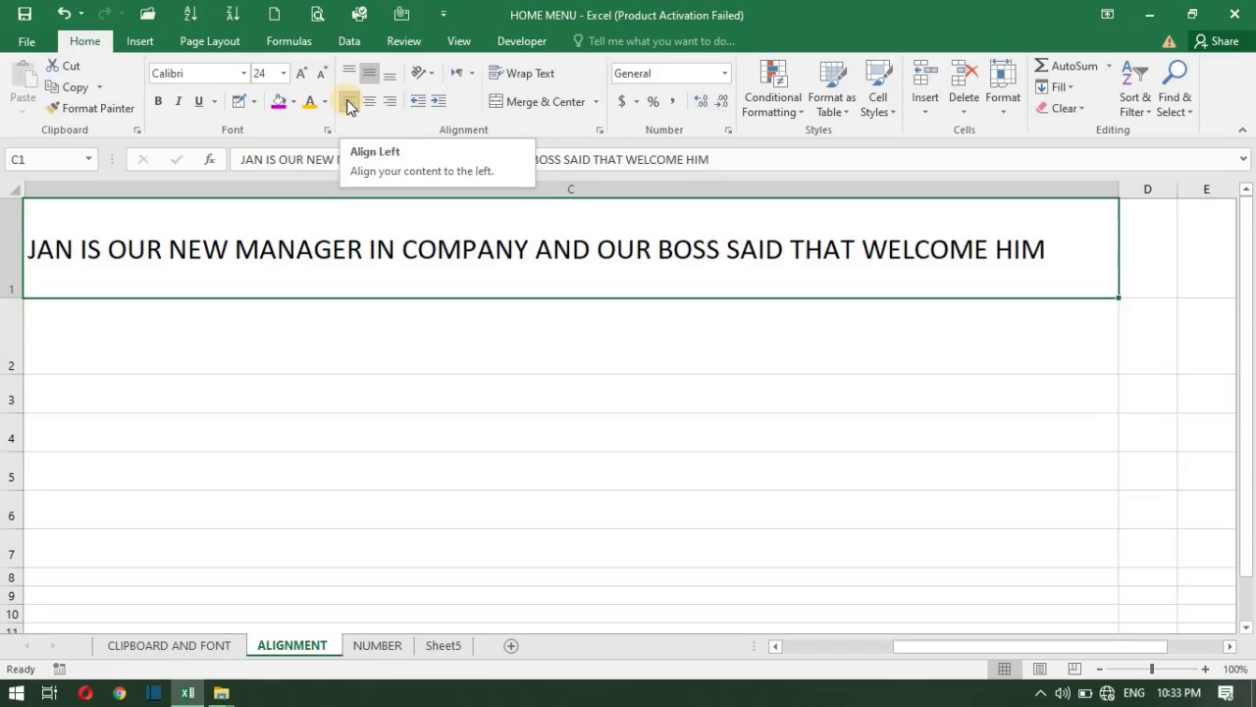
Try left and right alignment on the C1 sentence, ending with Center
click(349, 102)
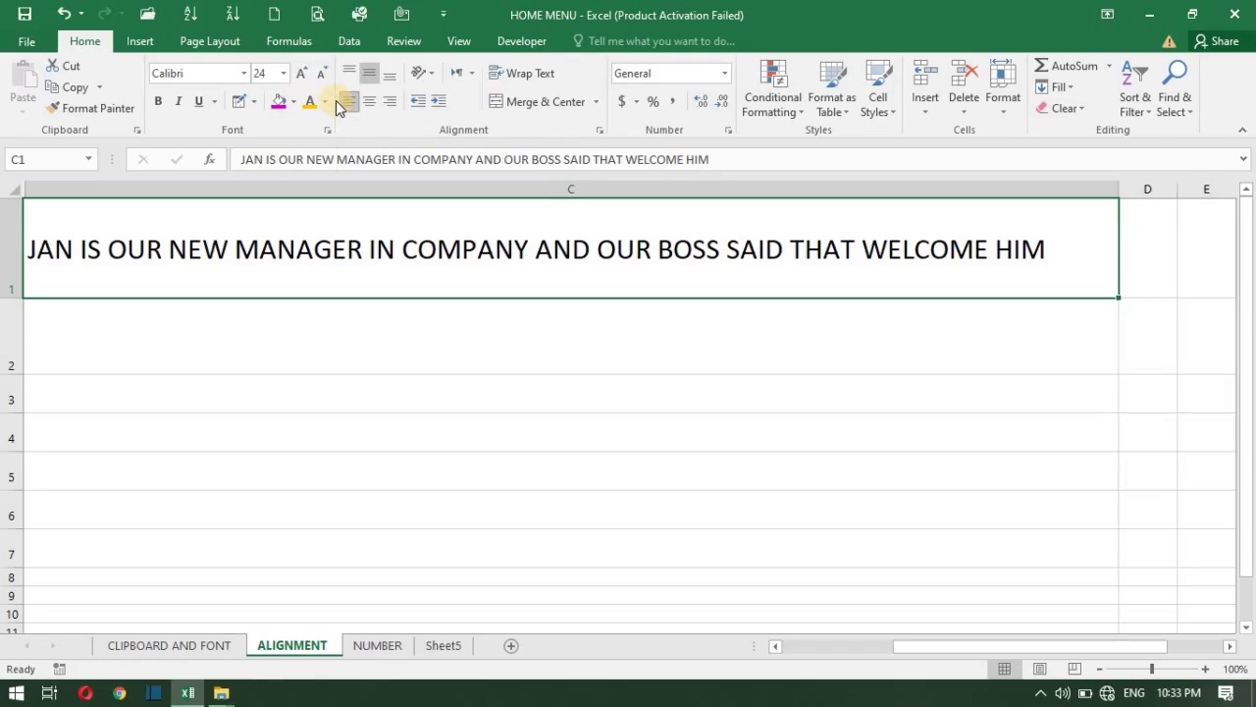
click(345, 102)
click(392, 100)
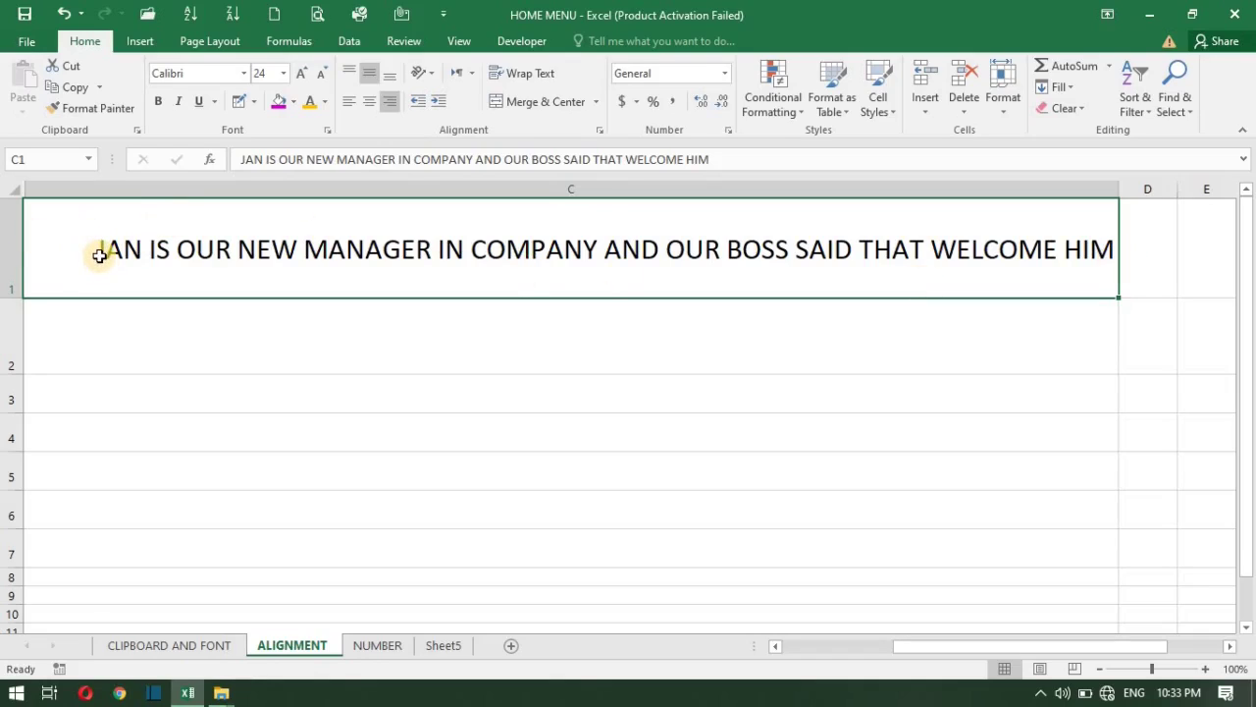
click(368, 102)
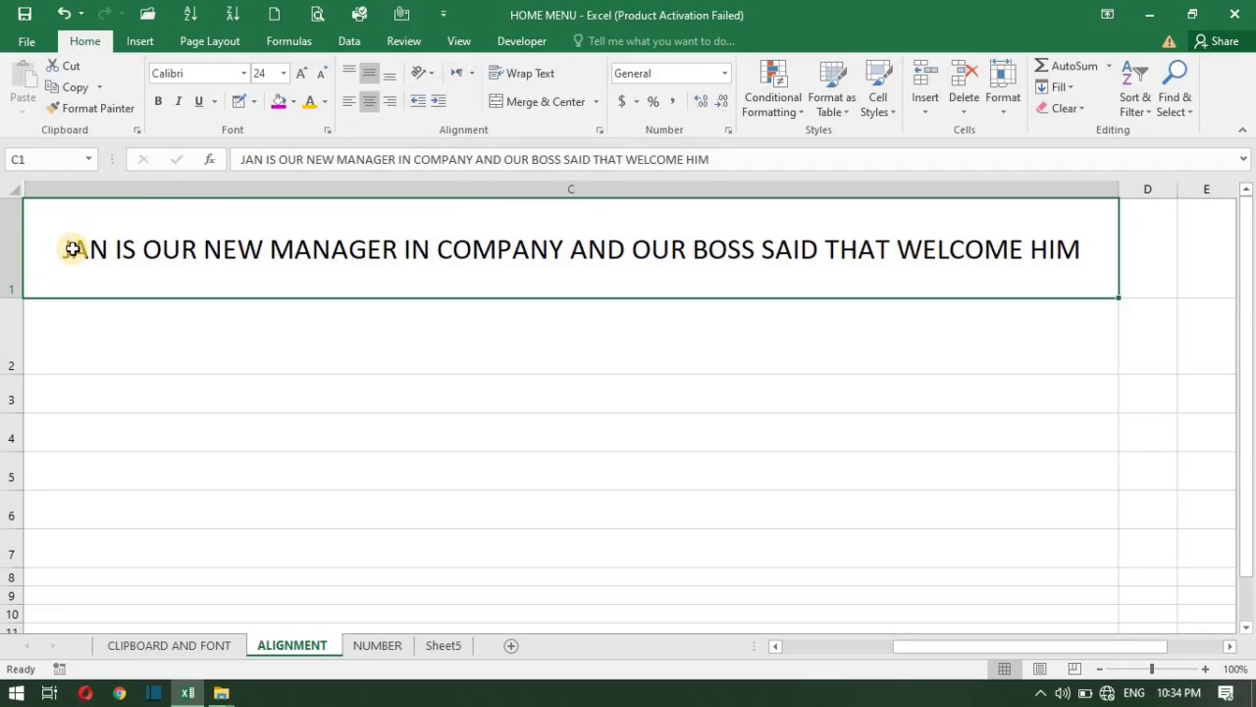
Left-align the C1 sentence and increase its indent by several levels
click(436, 99)
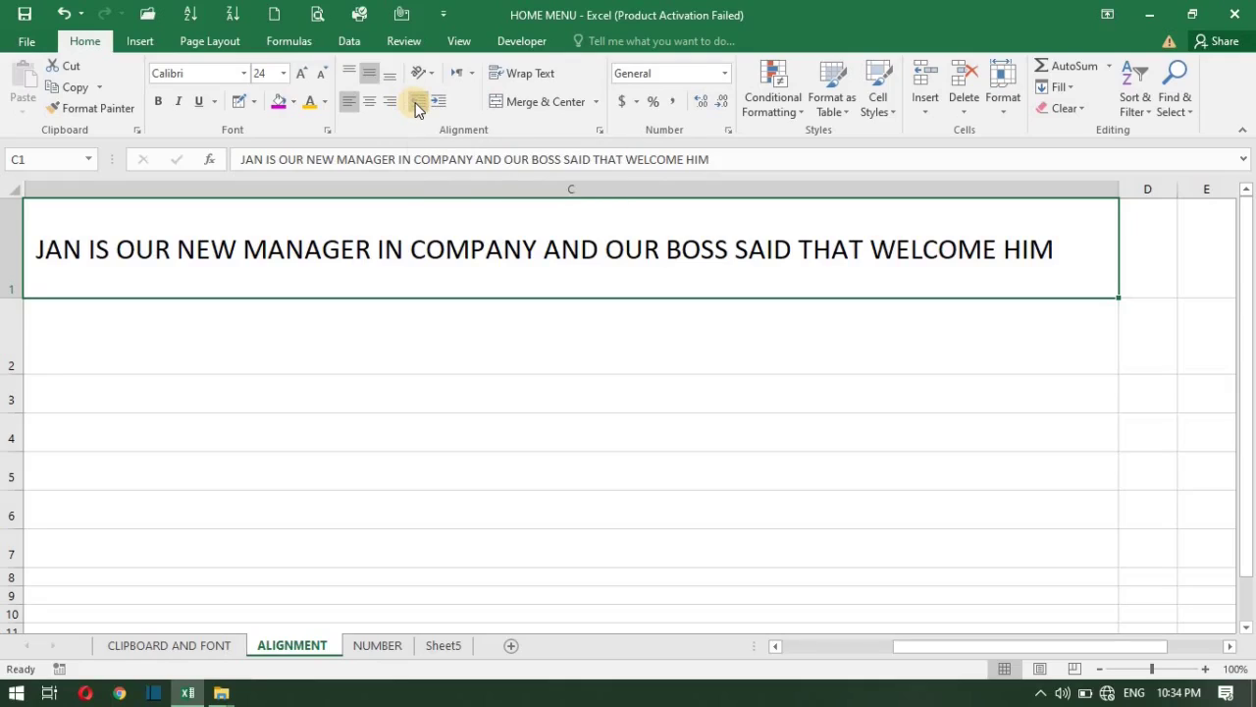
click(416, 105)
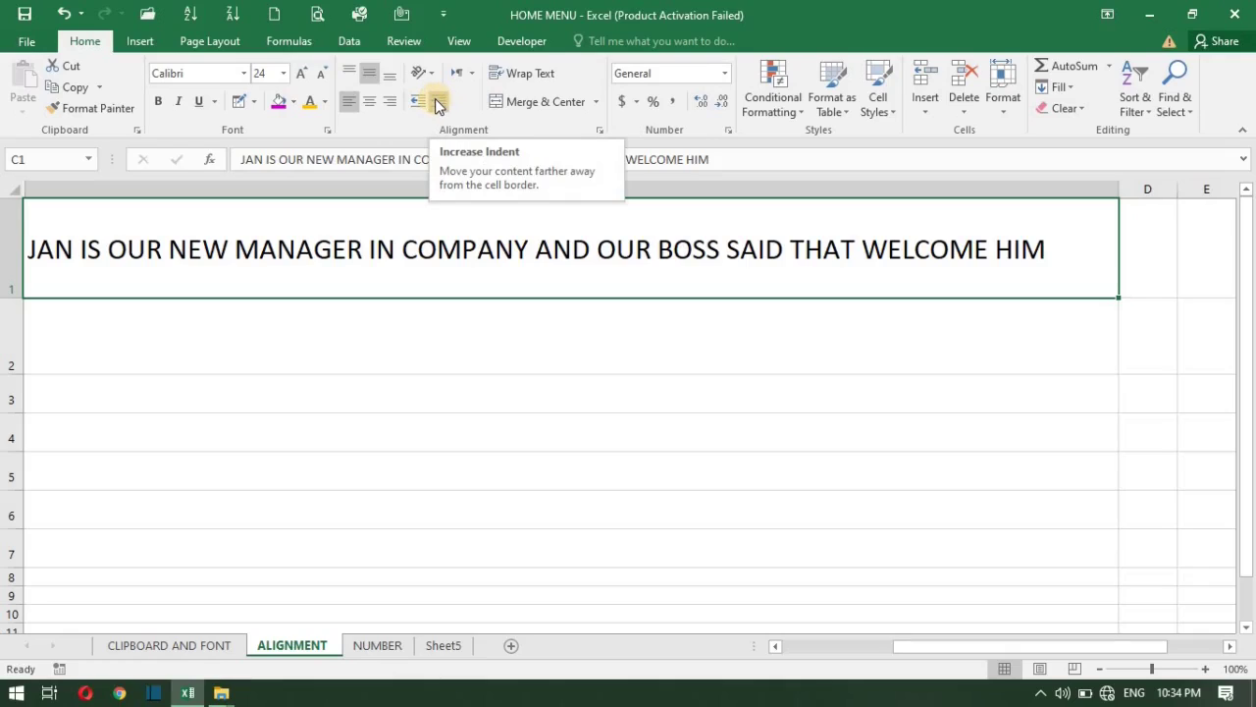
click(437, 102)
click(436, 102)
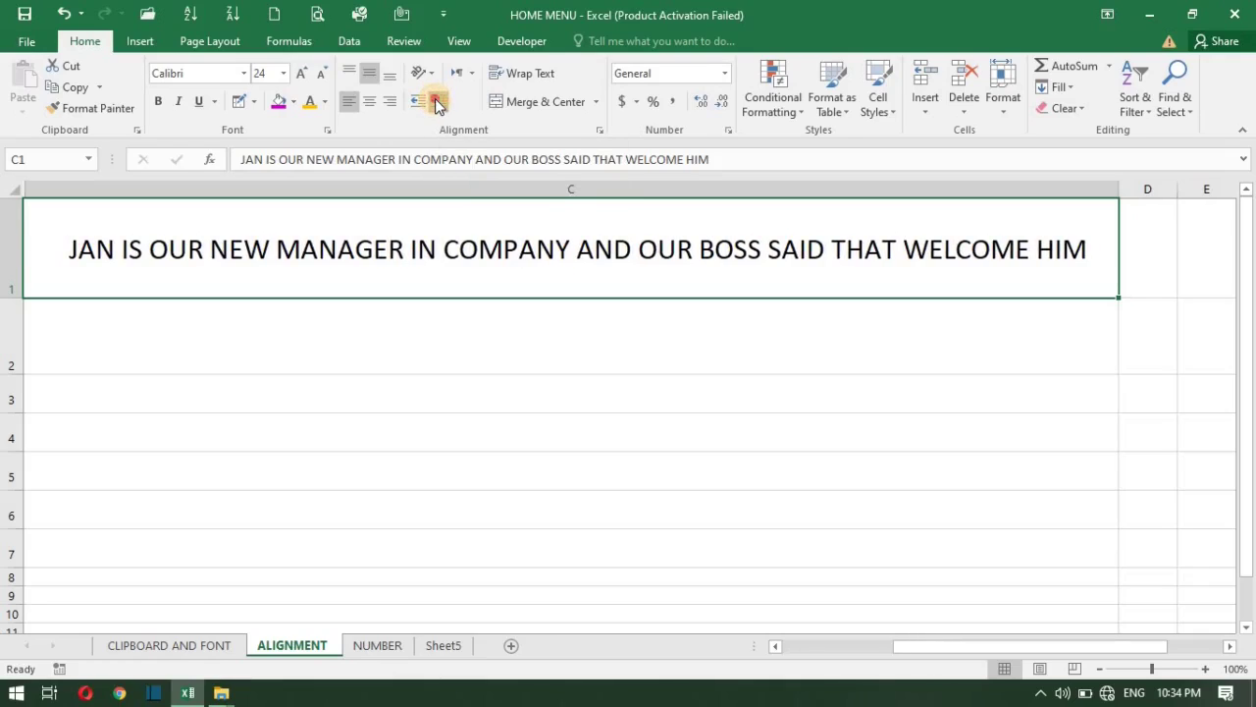
click(437, 102)
click(437, 102)
click(437, 102)
click(437, 102)
click(436, 102)
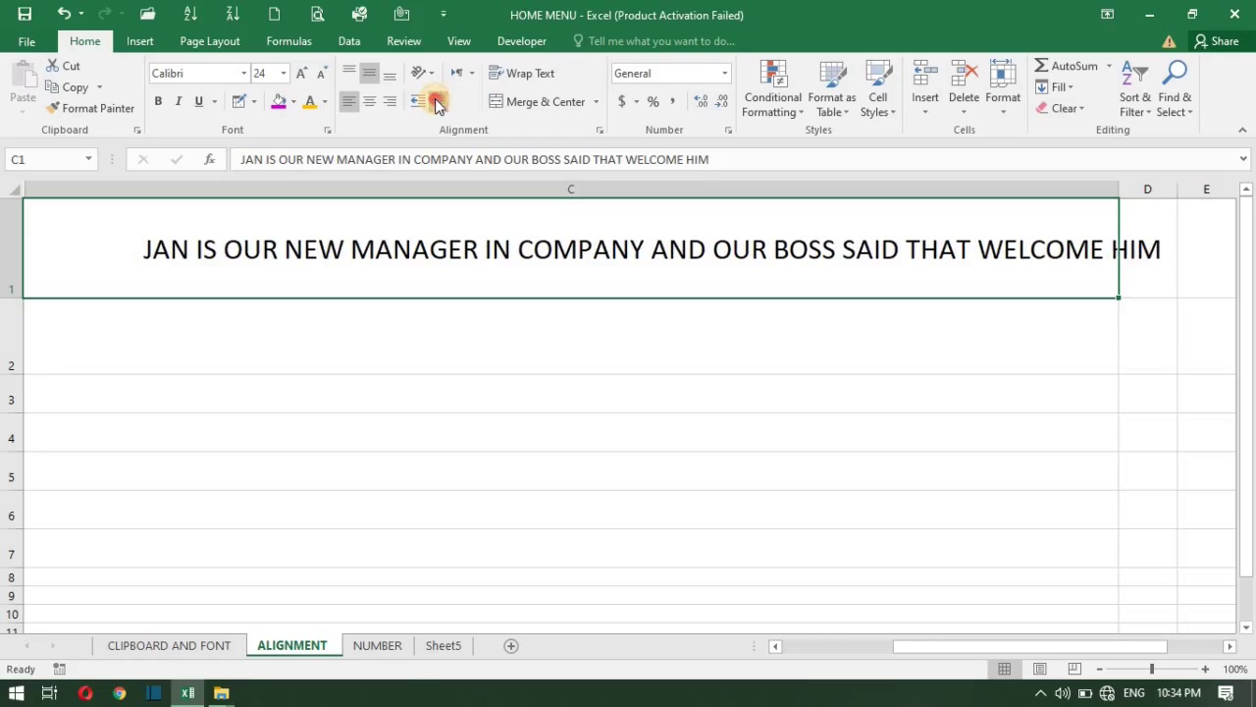
click(437, 102)
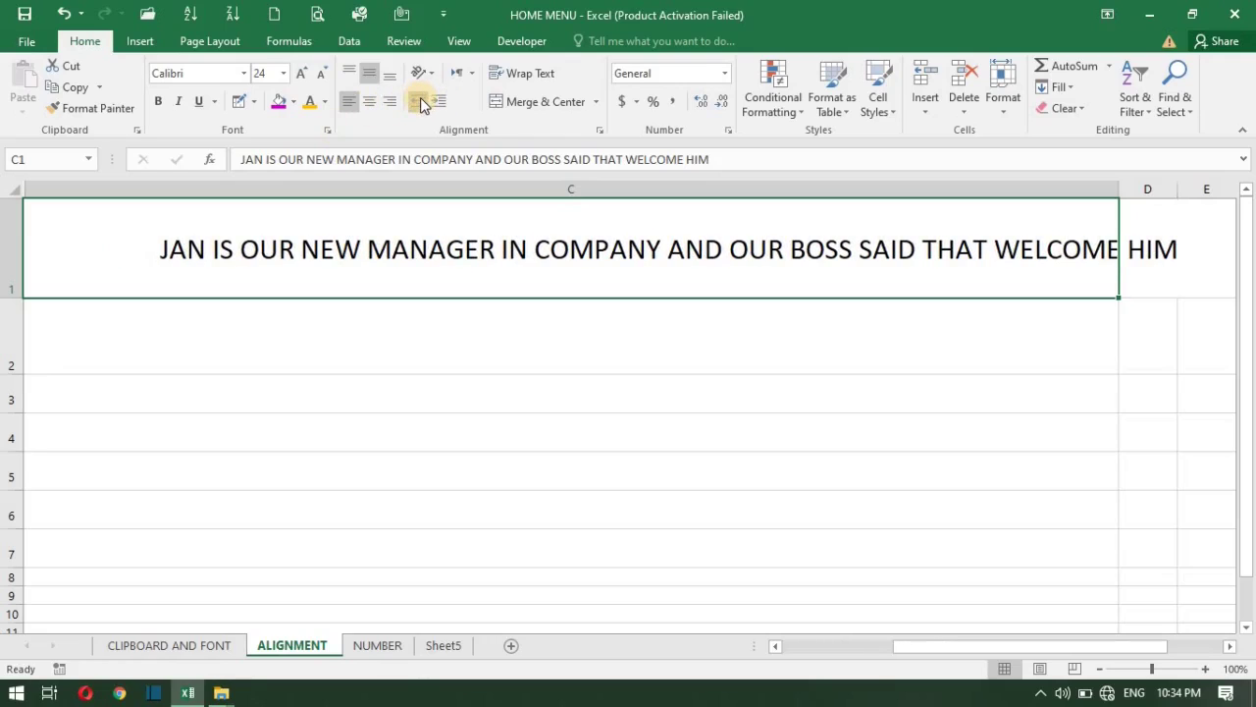
Decrease the indent back to zero so the sentence sits flush left
click(419, 102)
click(419, 101)
click(419, 101)
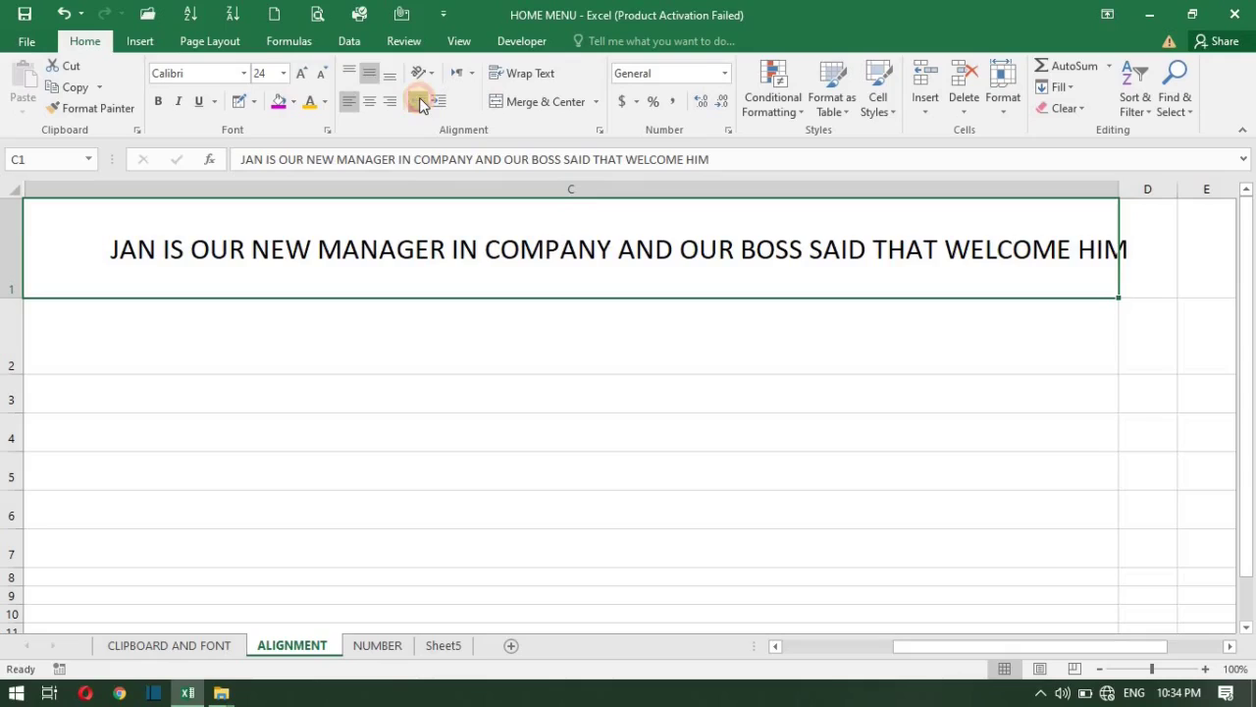
click(419, 101)
click(419, 101)
click(419, 101)
click(419, 101)
click(419, 101)
click(419, 101)
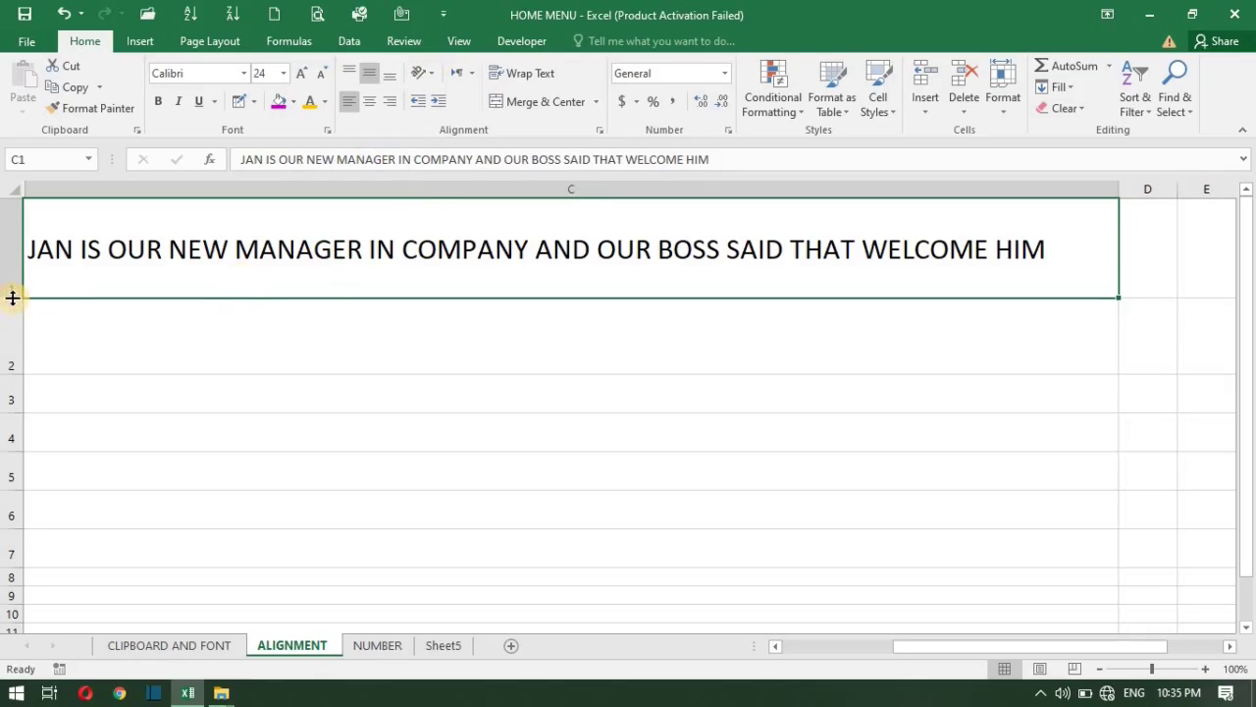
Make row 1 much taller and try counterclockwise and clockwise text angles
drag(12, 297, 26, 552)
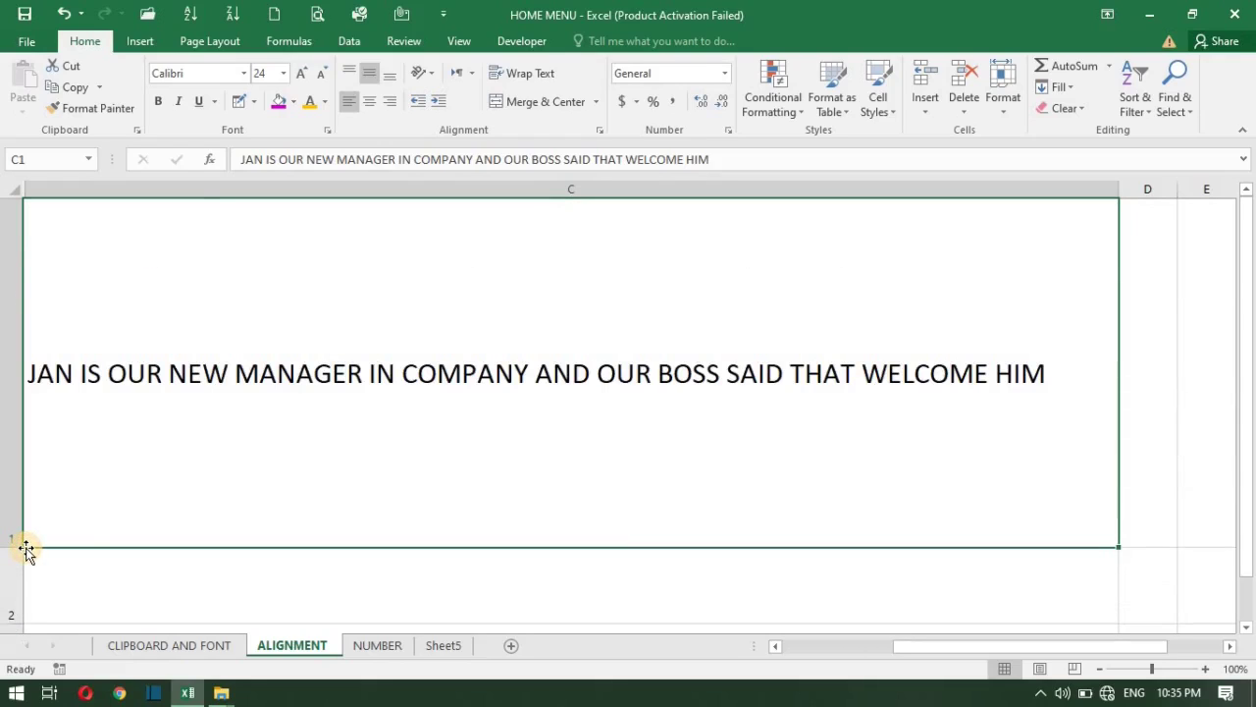
click(425, 73)
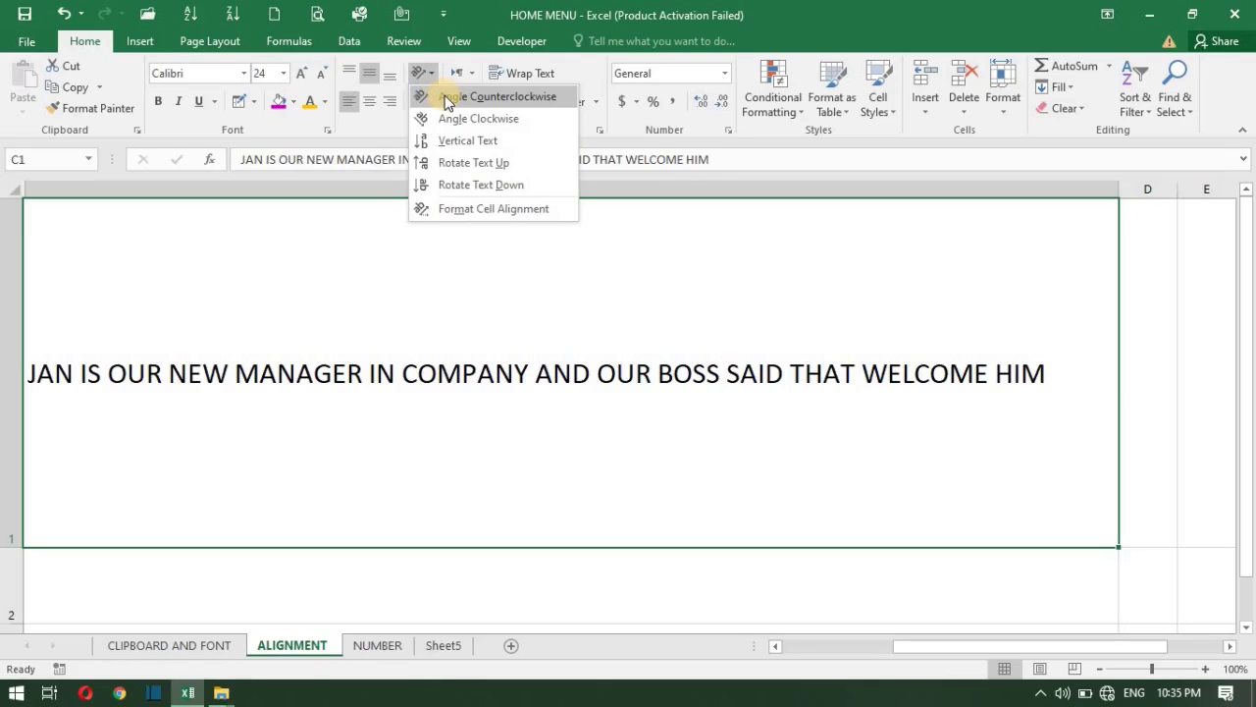
click(446, 98)
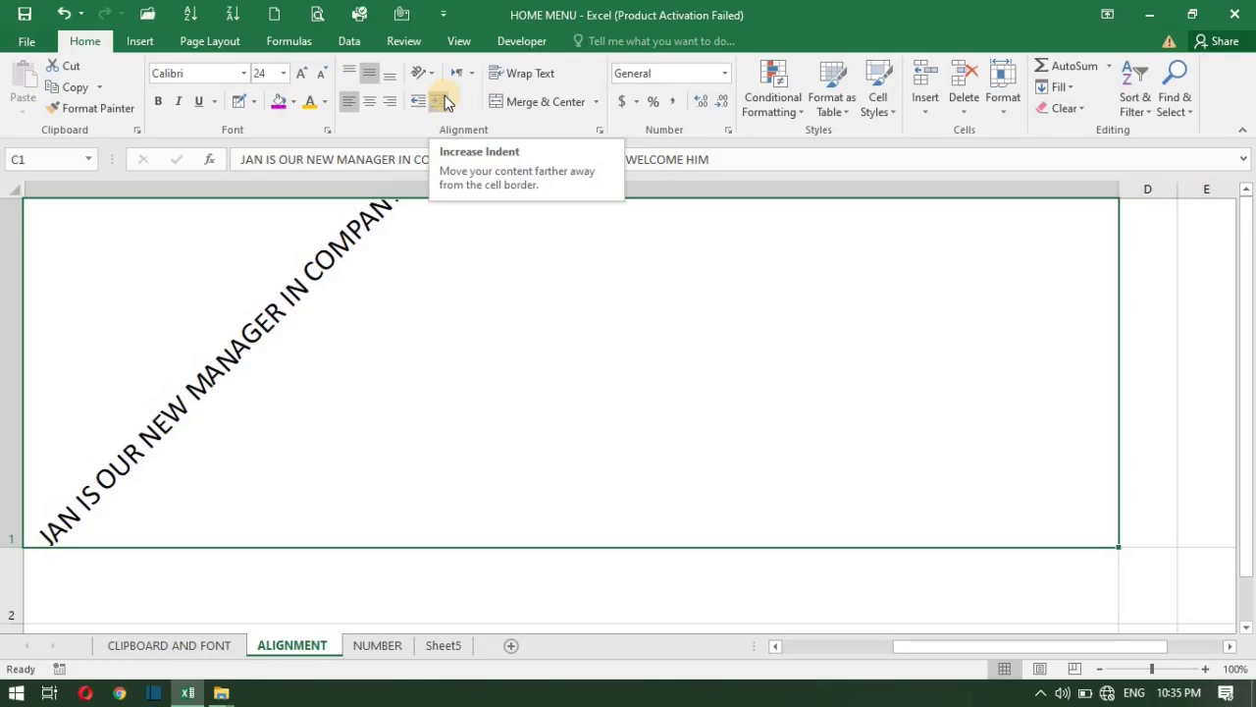
click(433, 78)
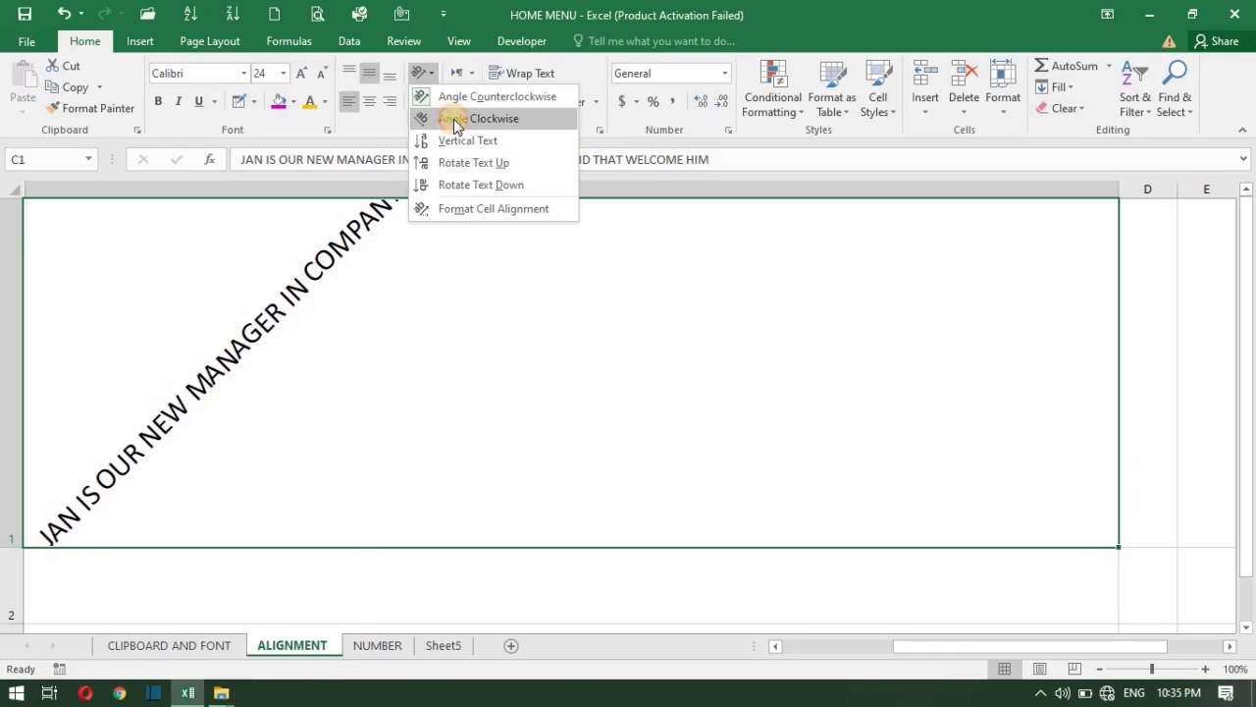
click(454, 119)
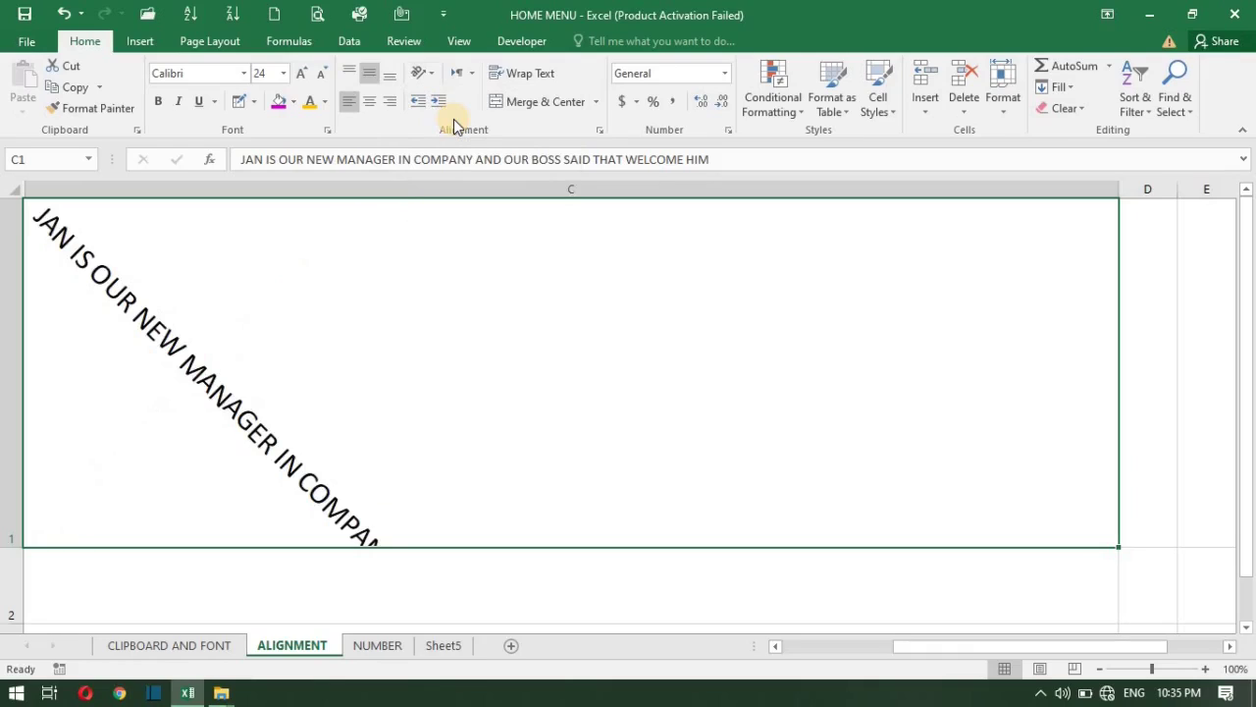
Try Vertical Text and Rotate Text Up, finally choosing Rotate Text Down
click(422, 74)
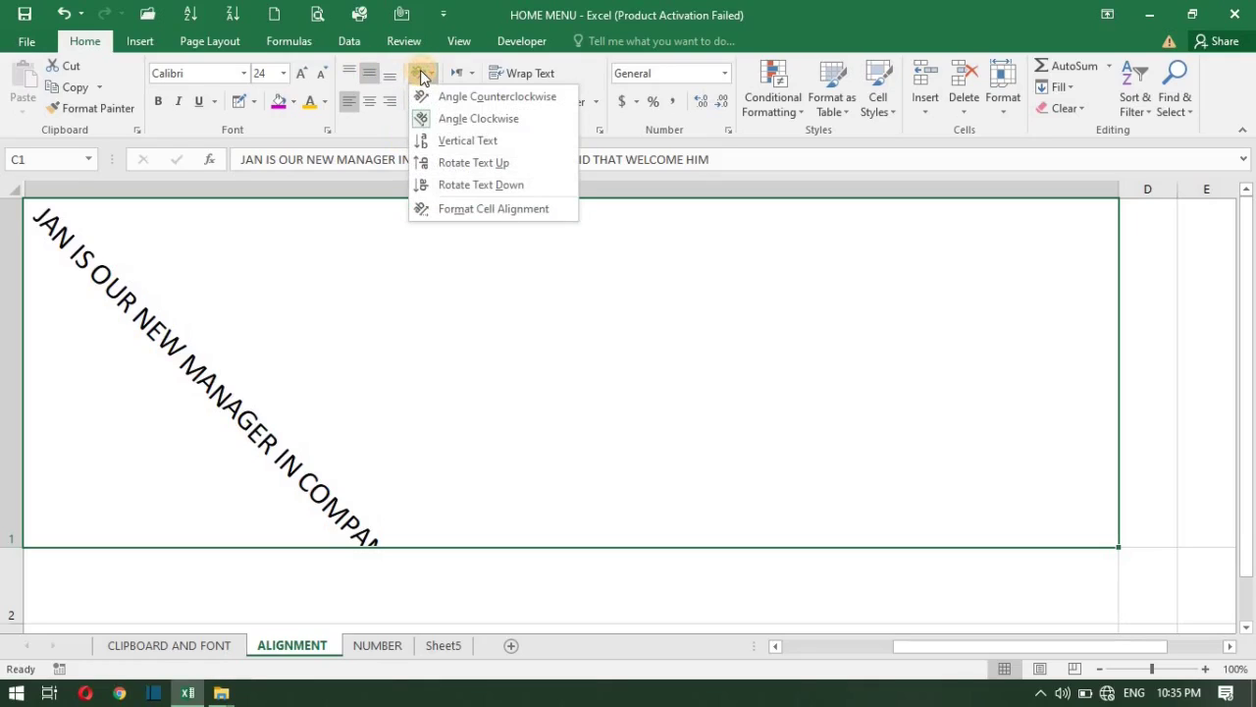
click(450, 142)
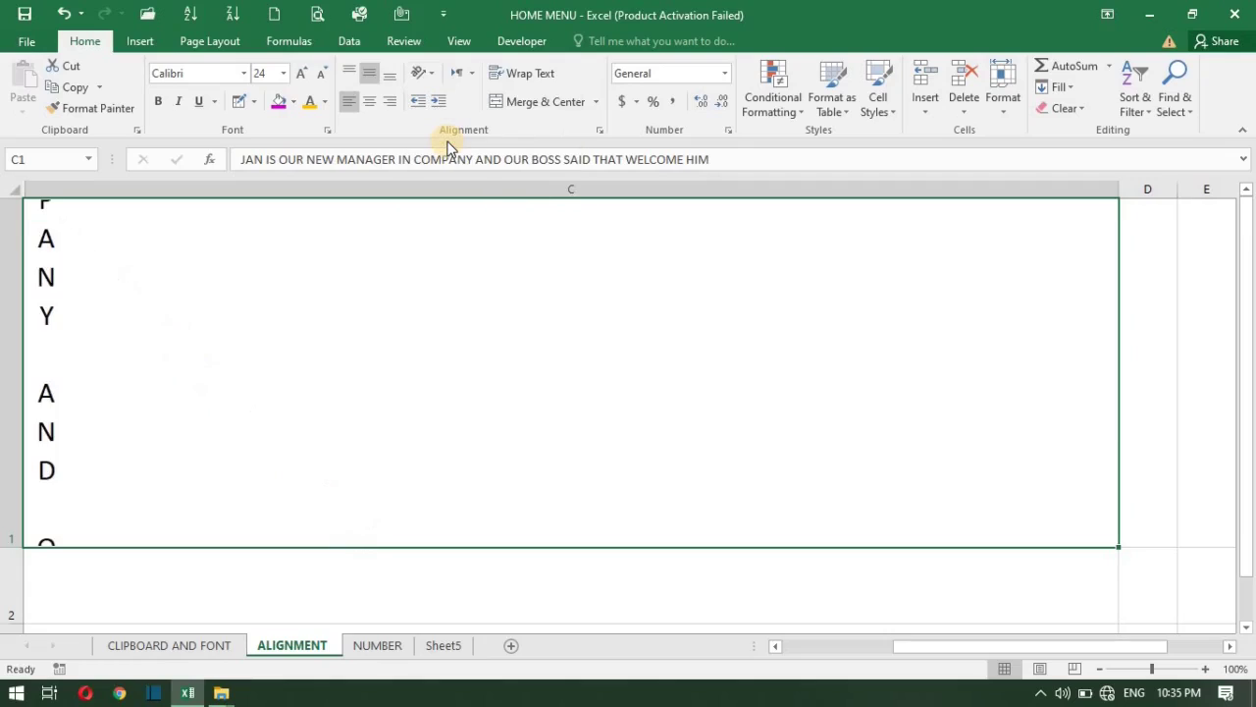
click(424, 73)
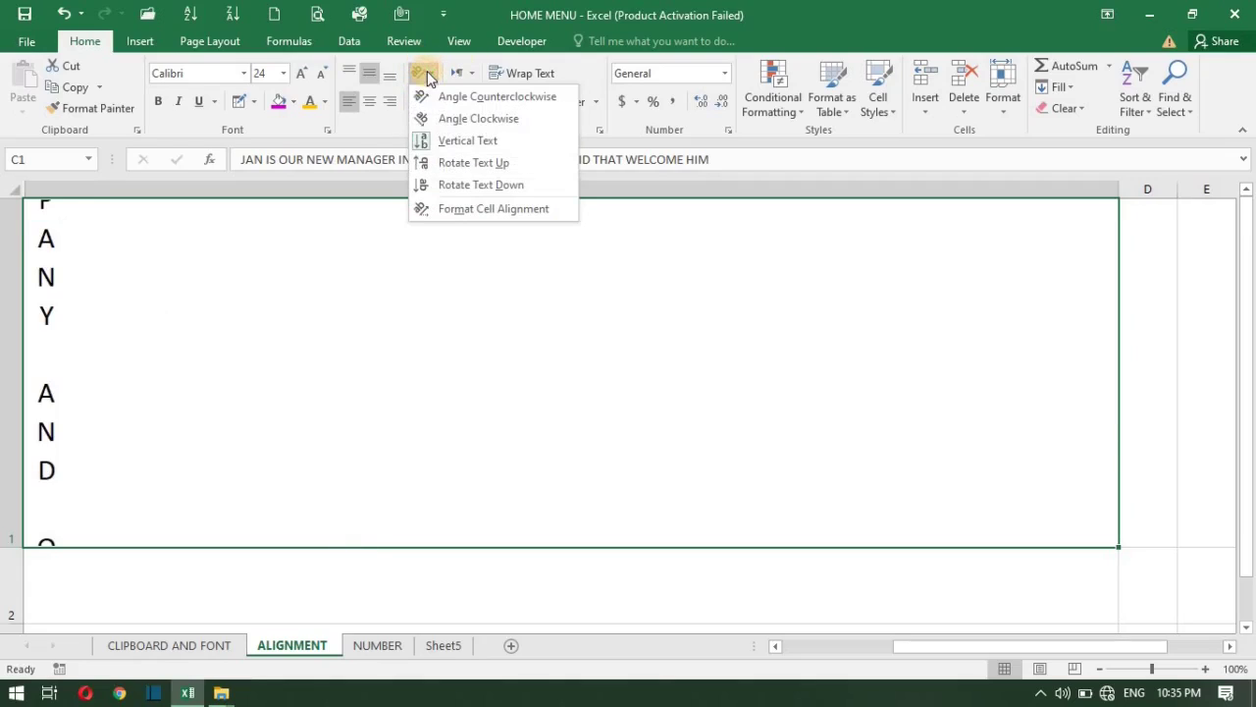
click(451, 163)
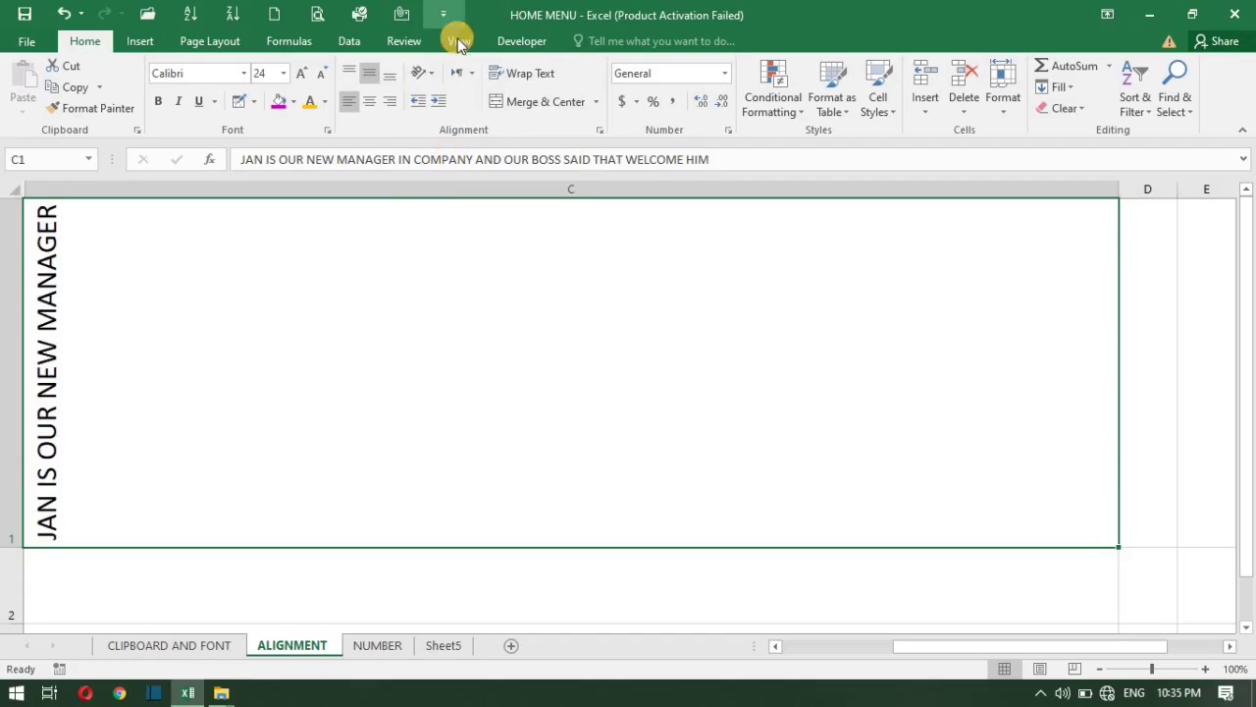
click(425, 74)
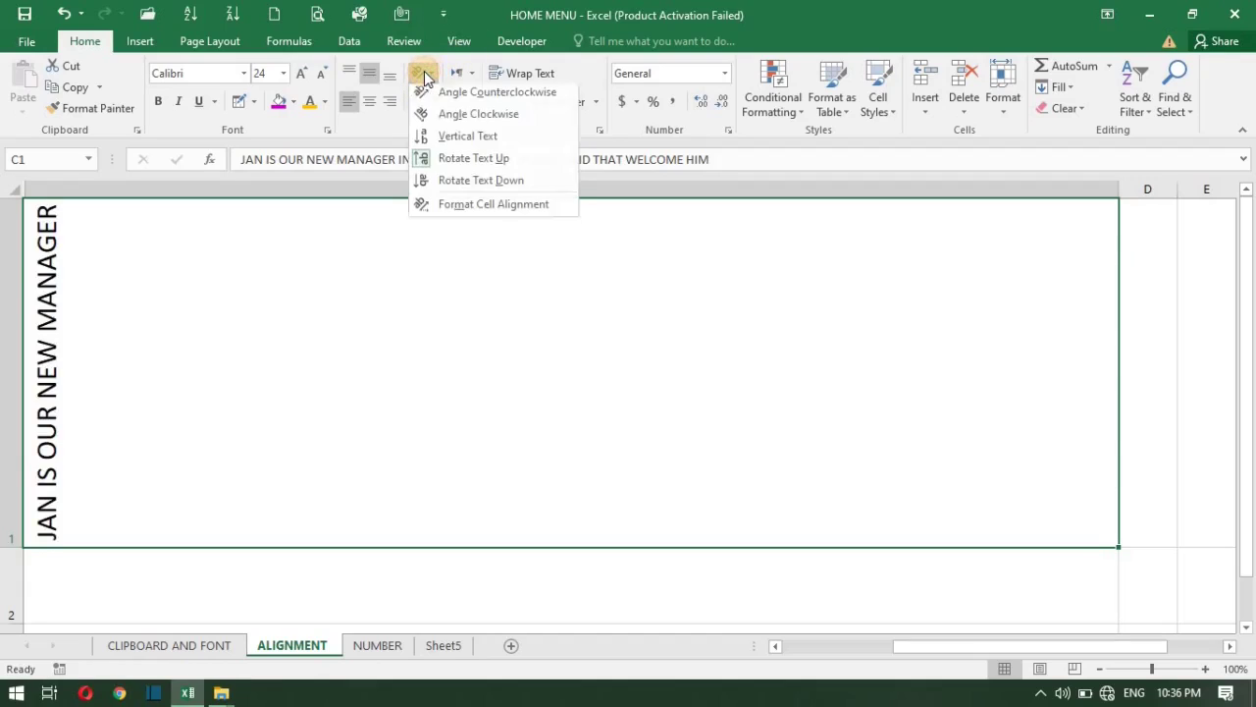
click(455, 185)
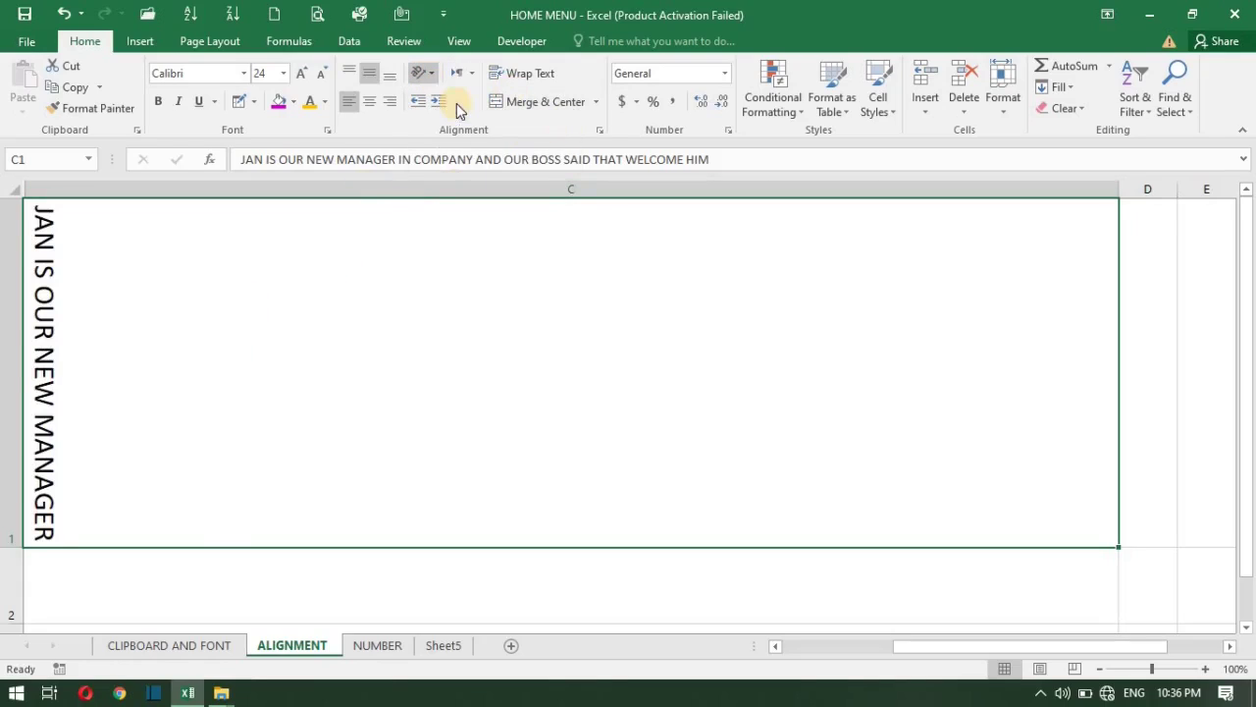
Slant the C1 sentence to -45 degrees in Format Cells Alignment
click(601, 130)
click(601, 131)
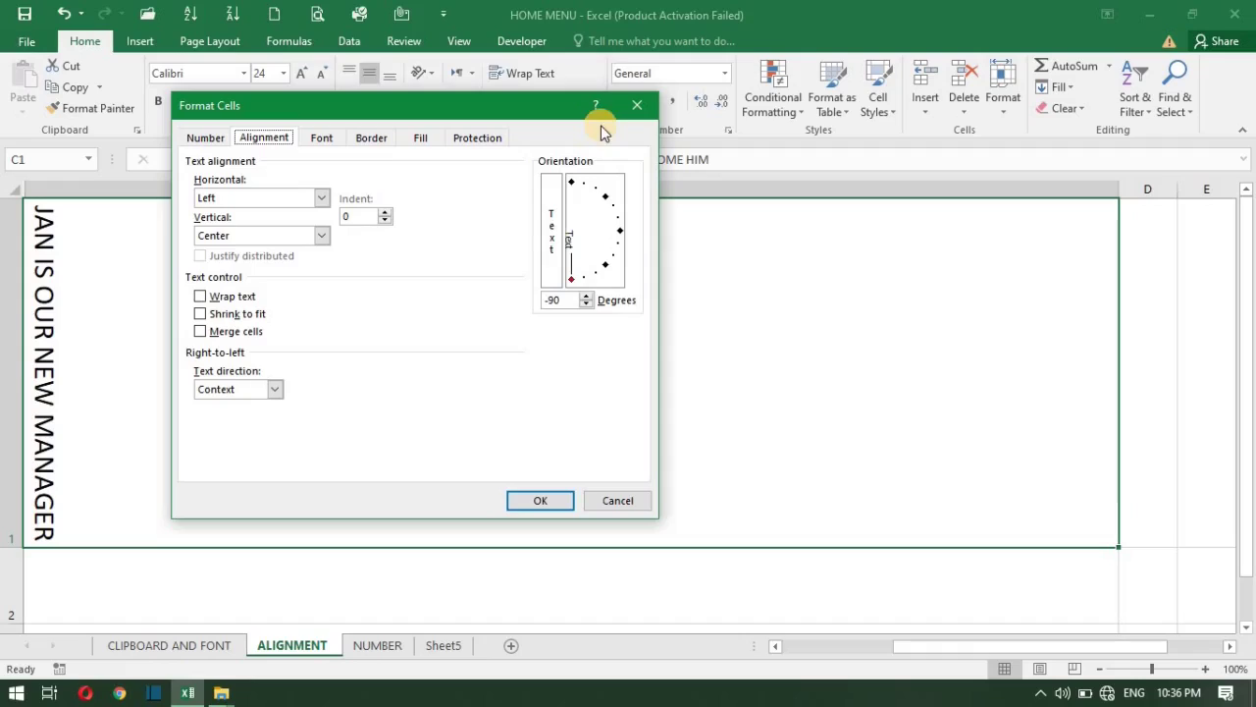
click(573, 280)
drag(572, 281, 606, 271)
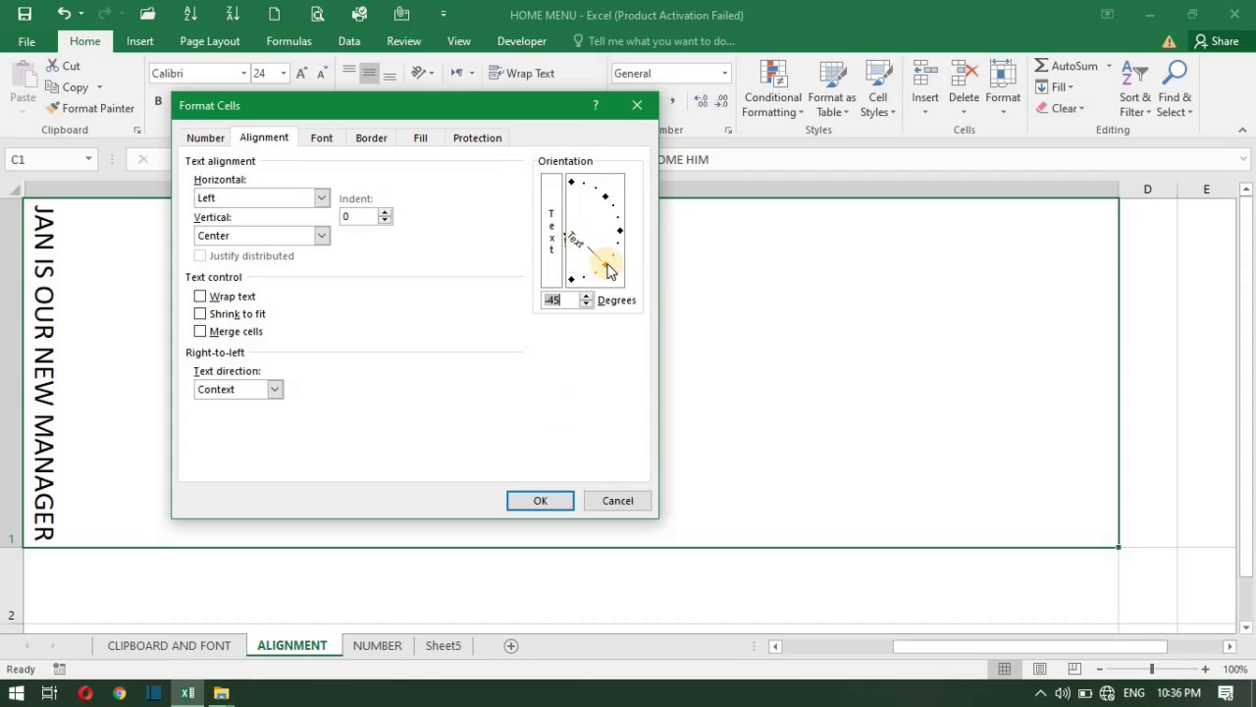
click(548, 498)
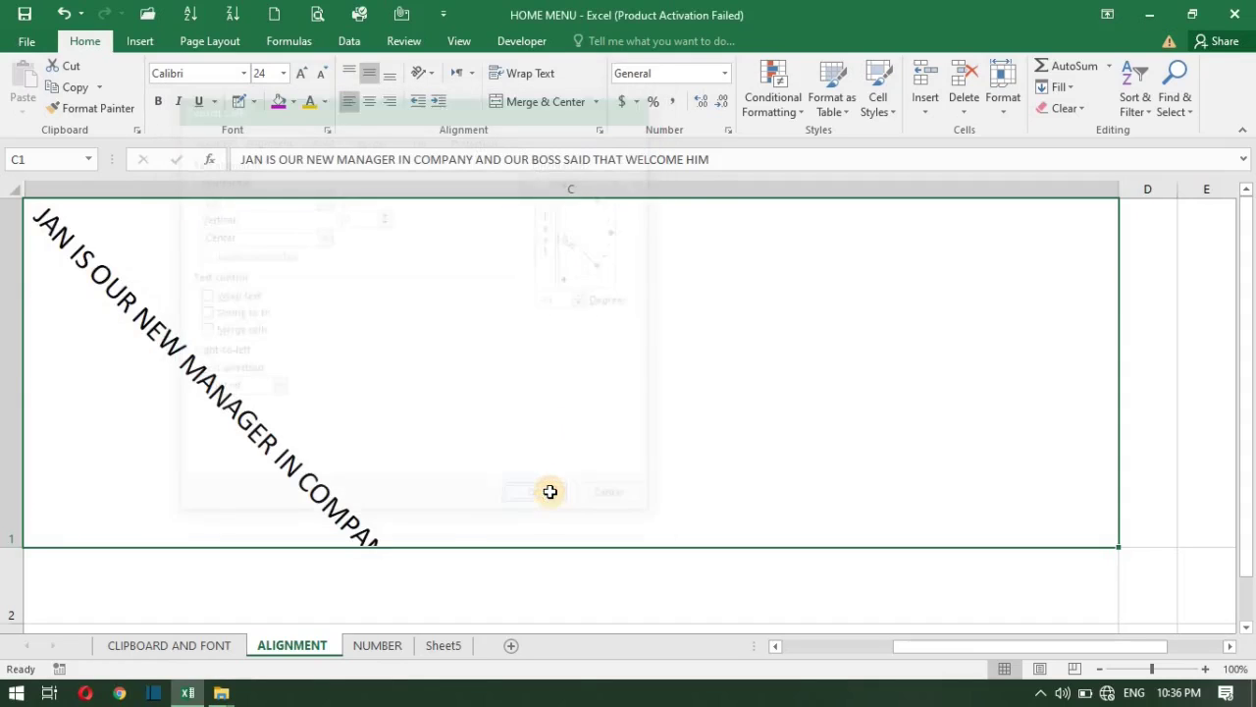
Reset the text angle to 0 degrees and shorten row 1 to 97.50
click(601, 128)
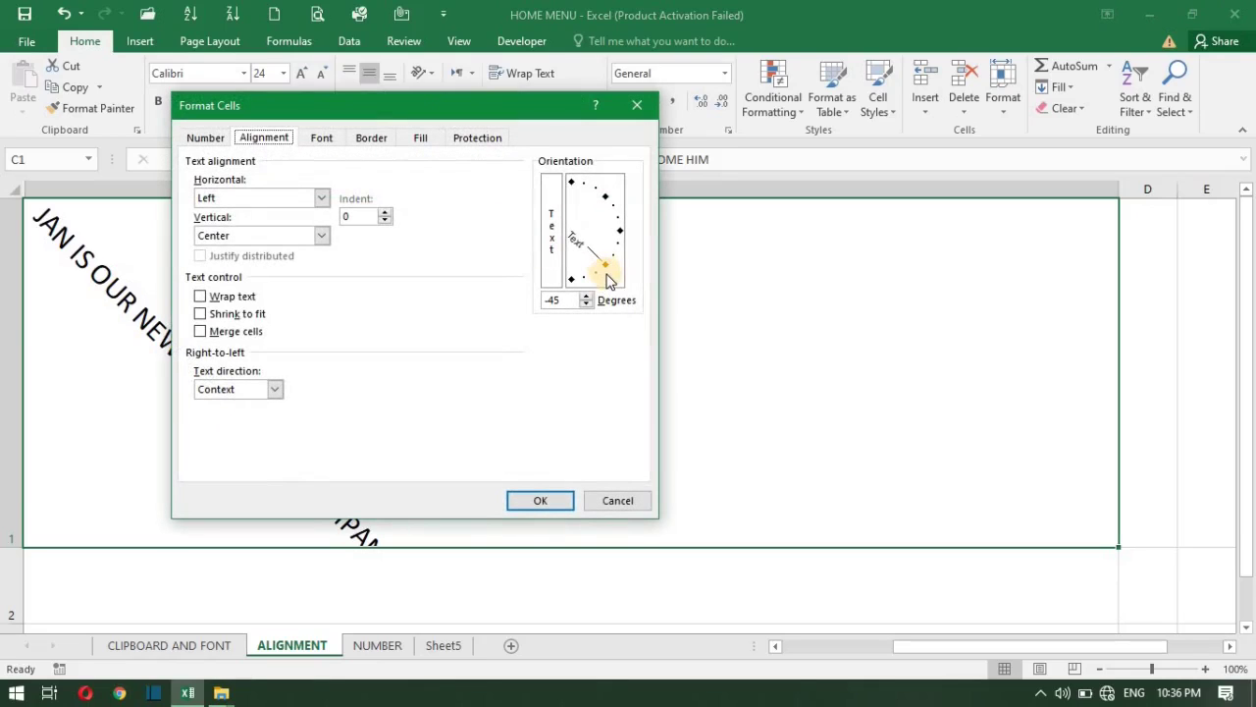
drag(606, 270, 618, 235)
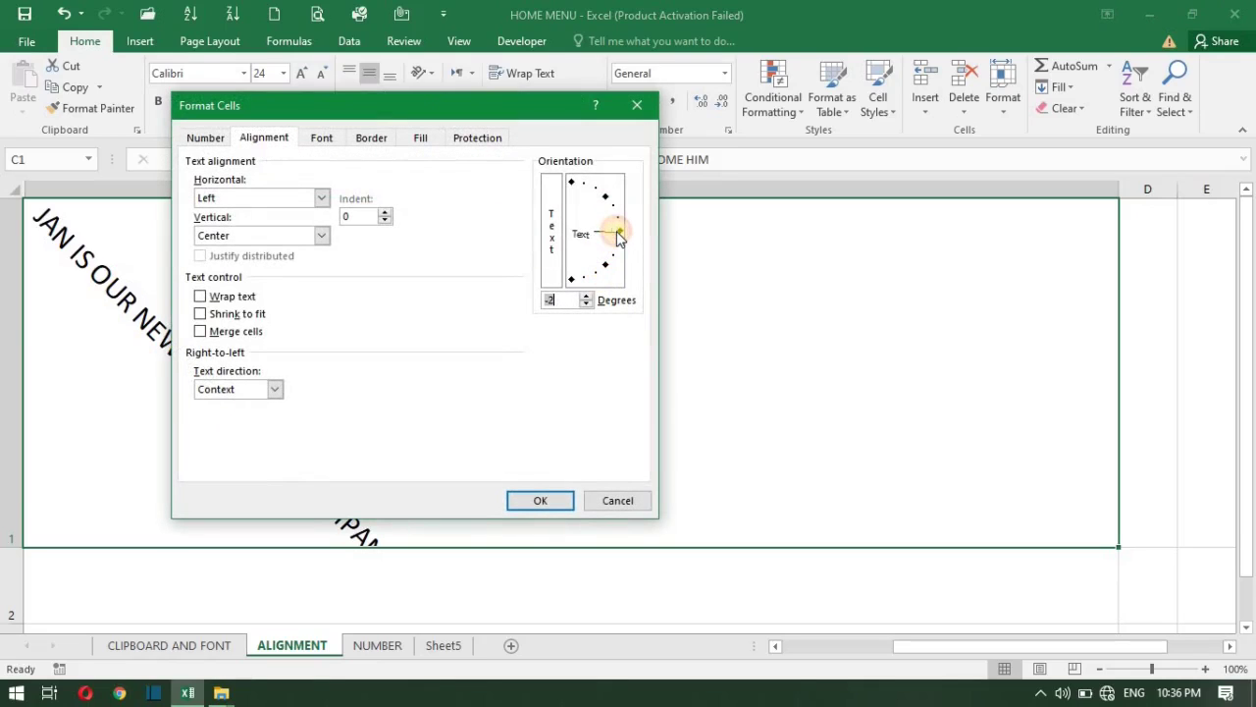
click(539, 500)
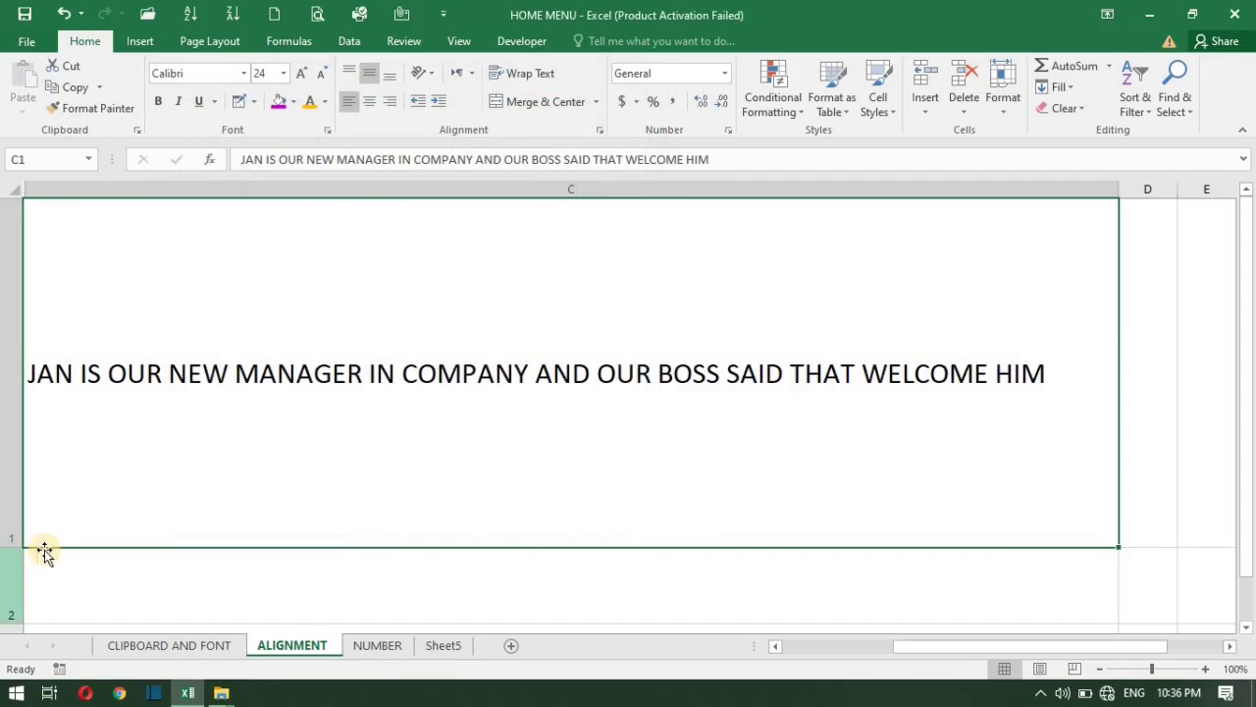
mouse_move(21, 544)
mouse_down()
mouse_move(34, 422)
mouse_move(12, 320)
mouse_up()
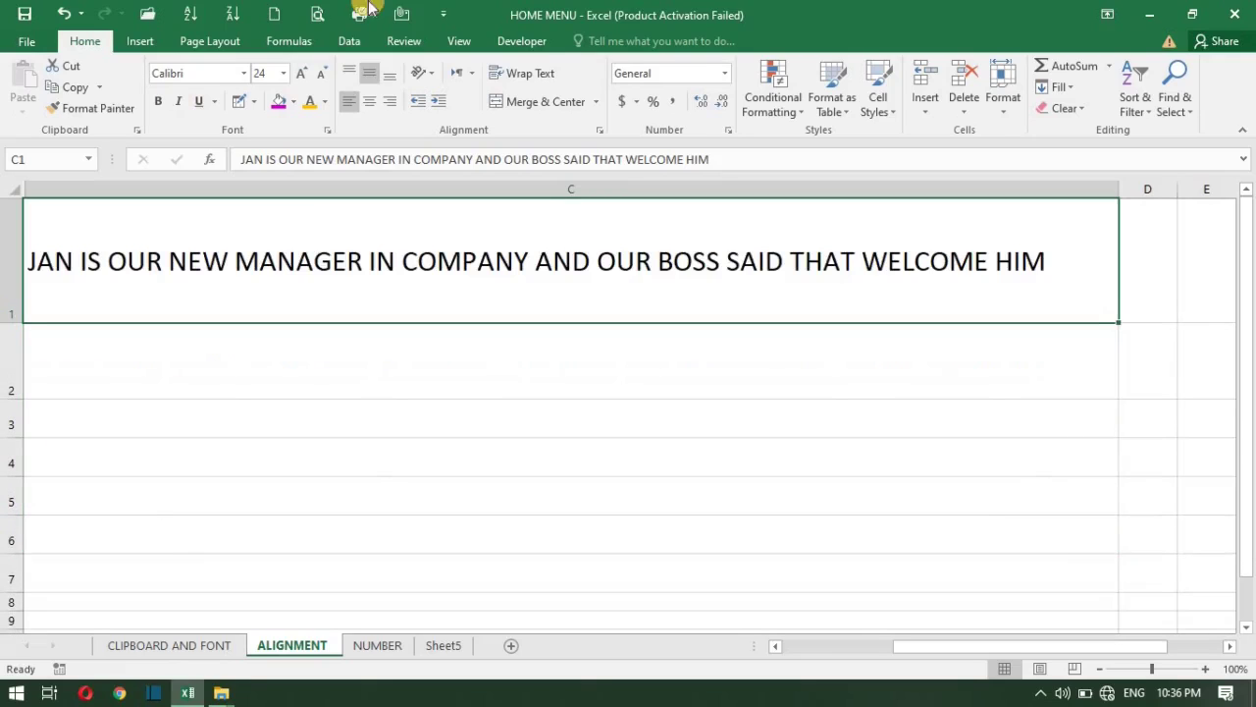
Set the C1 text direction to Left-to-Right and review the Text Direction choices
click(419, 84)
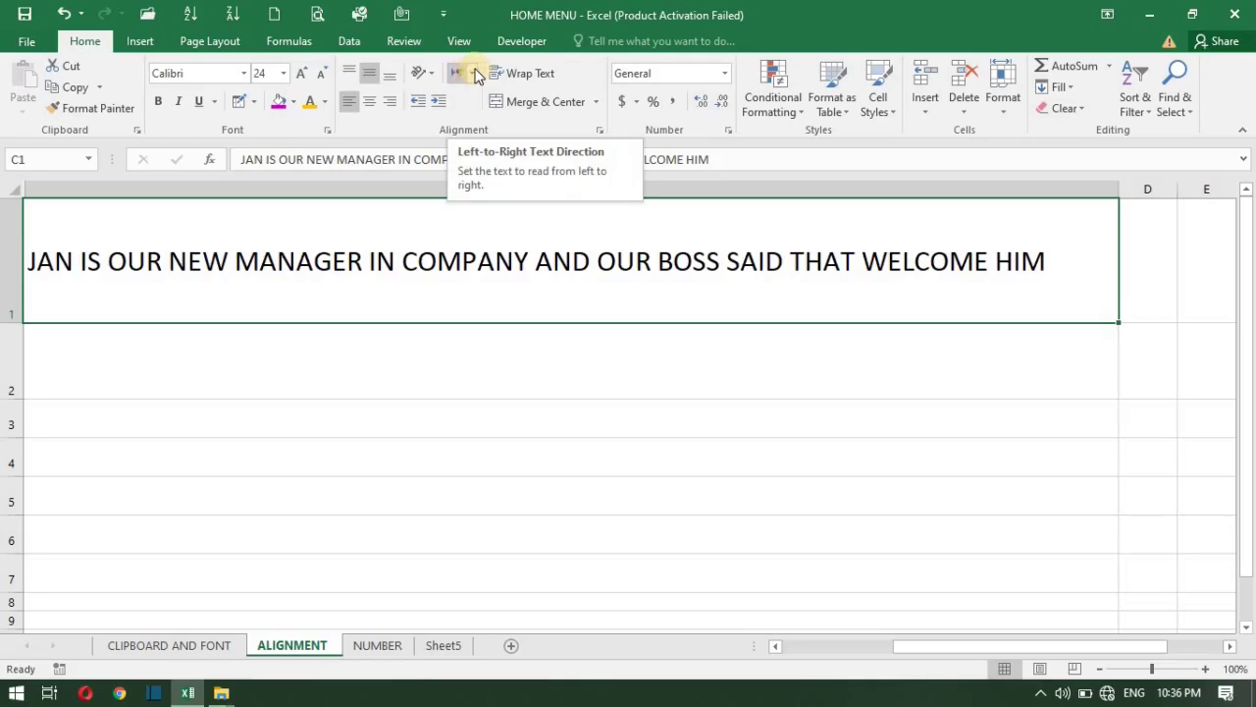
click(465, 73)
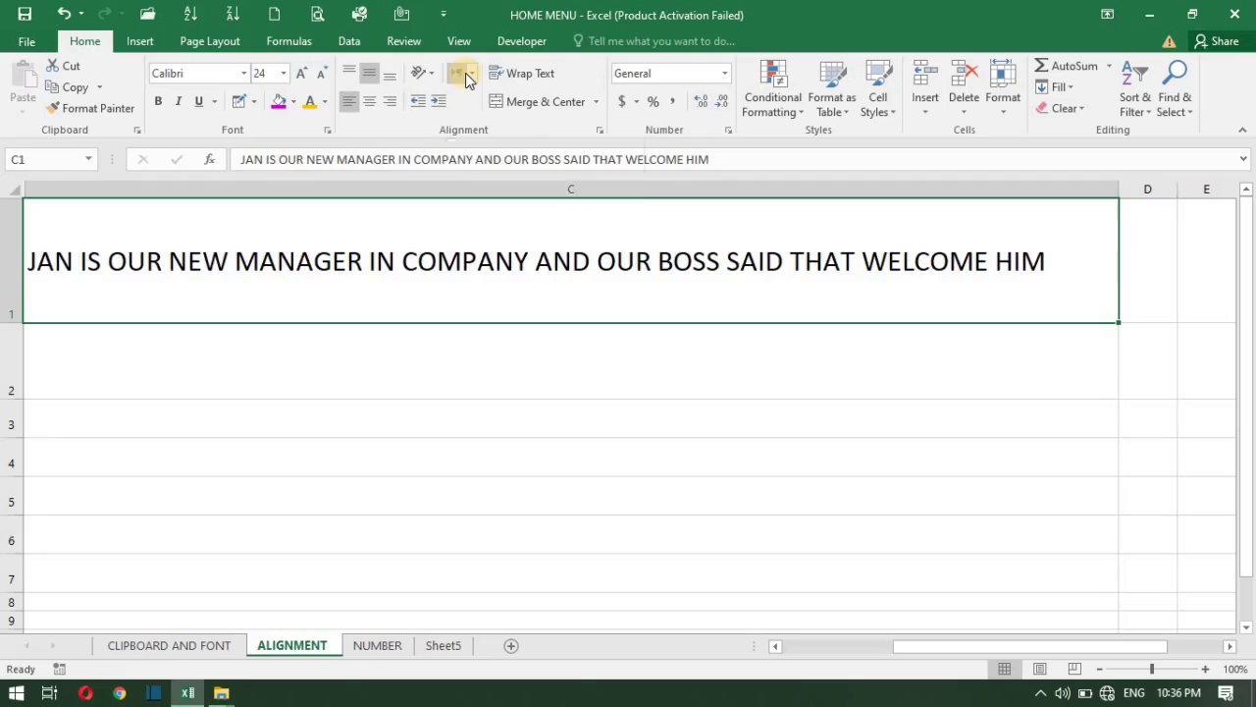
click(471, 73)
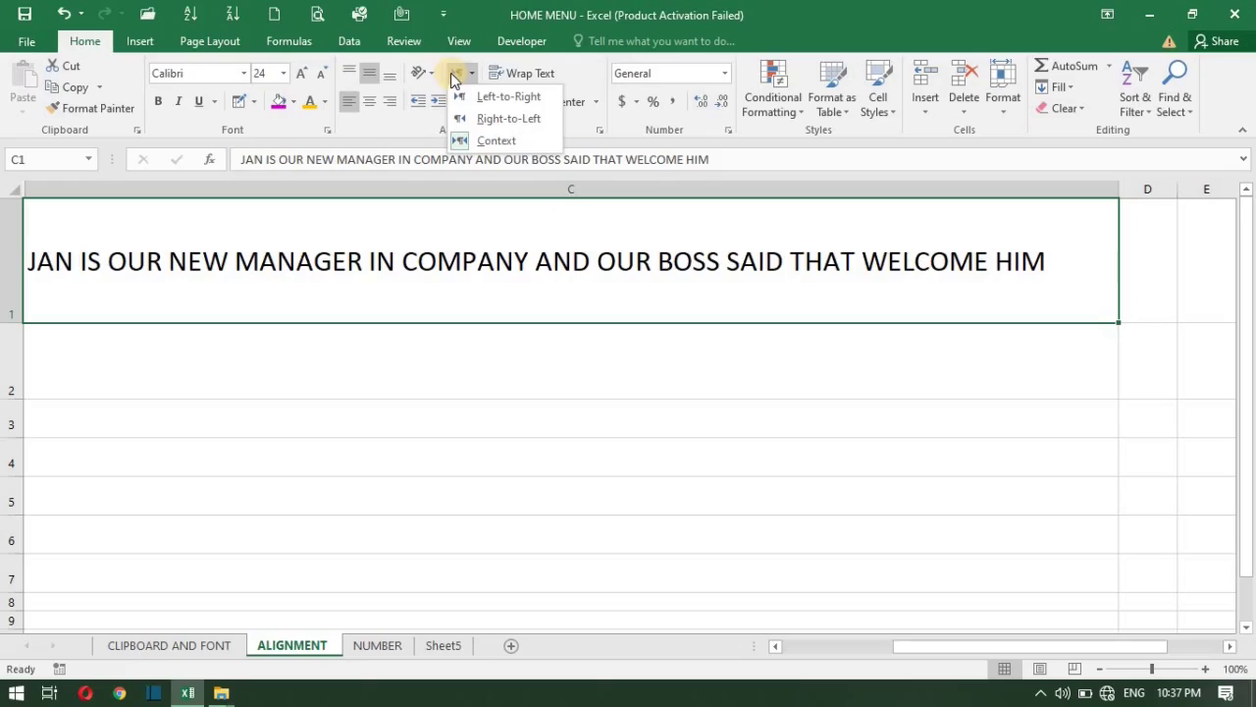
click(400, 215)
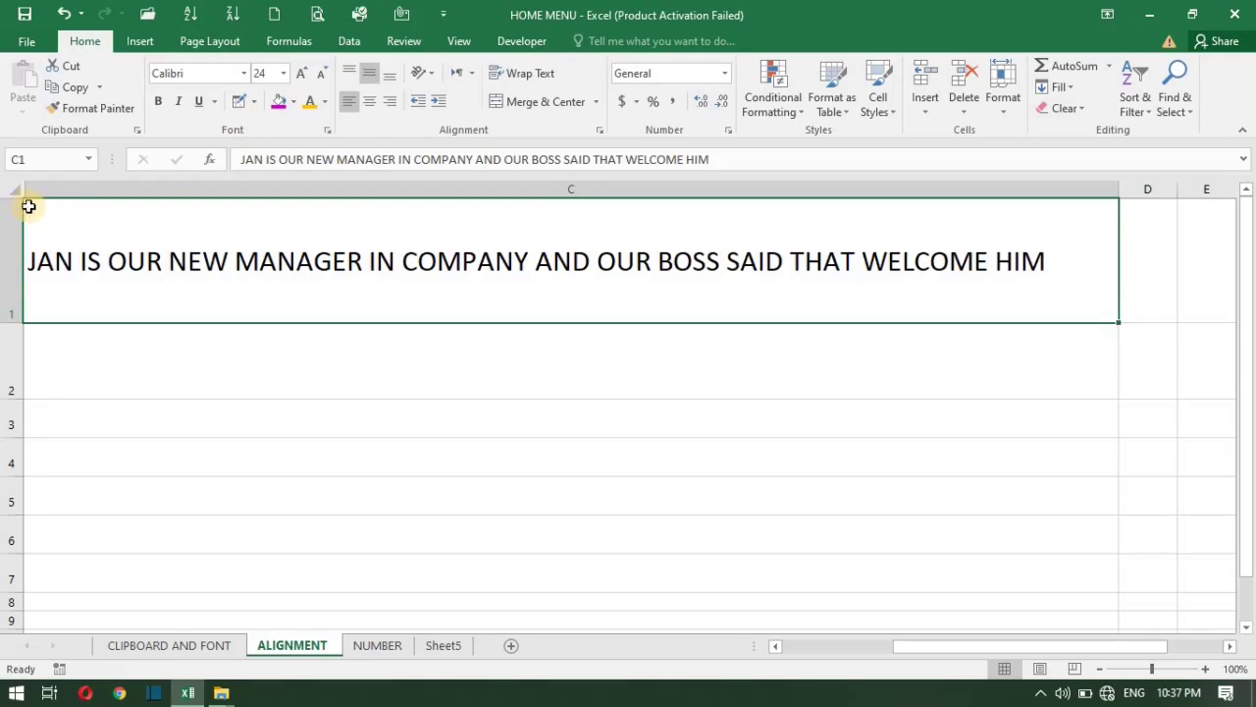
Apply Right-to-Left text direction to rows 1 through 5
drag(23, 202, 132, 491)
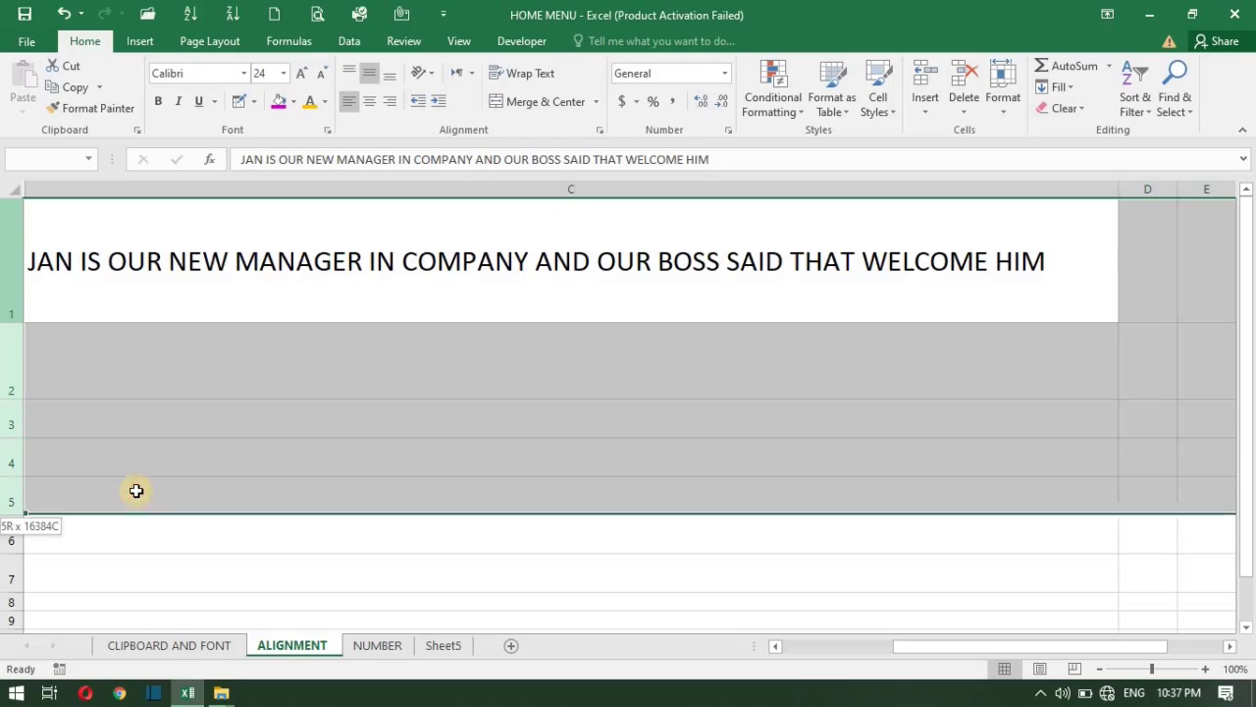
click(470, 73)
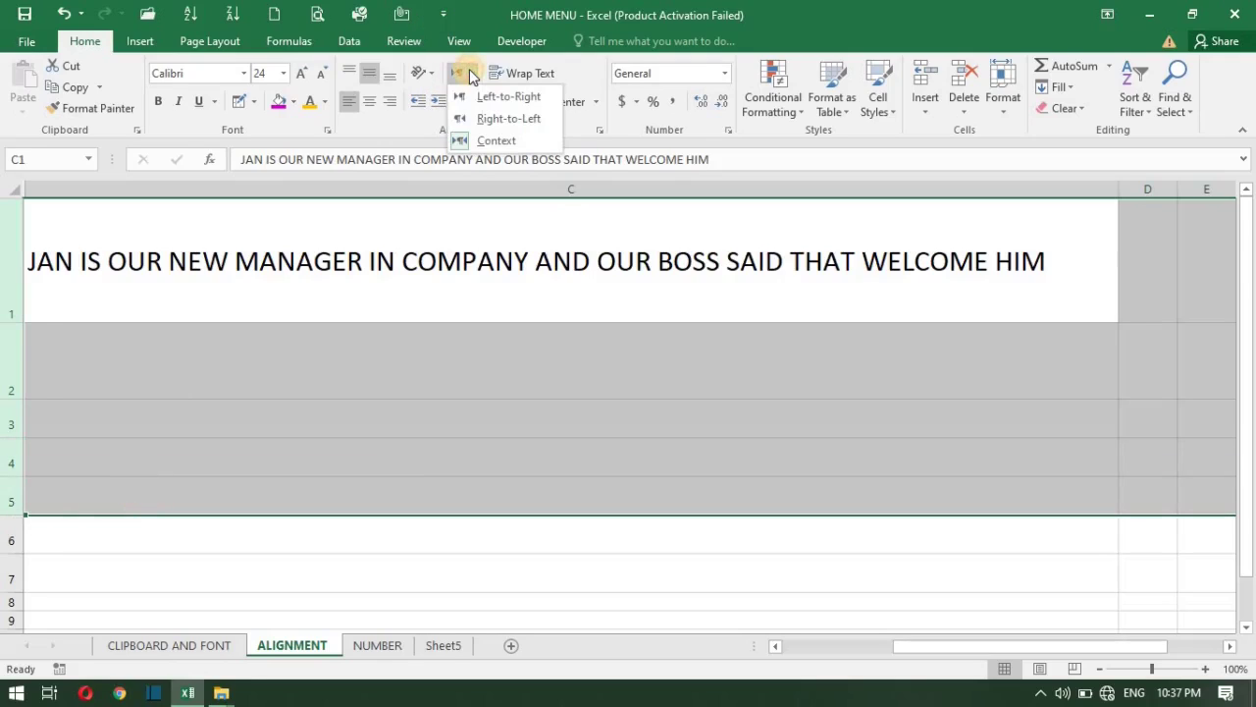
click(512, 119)
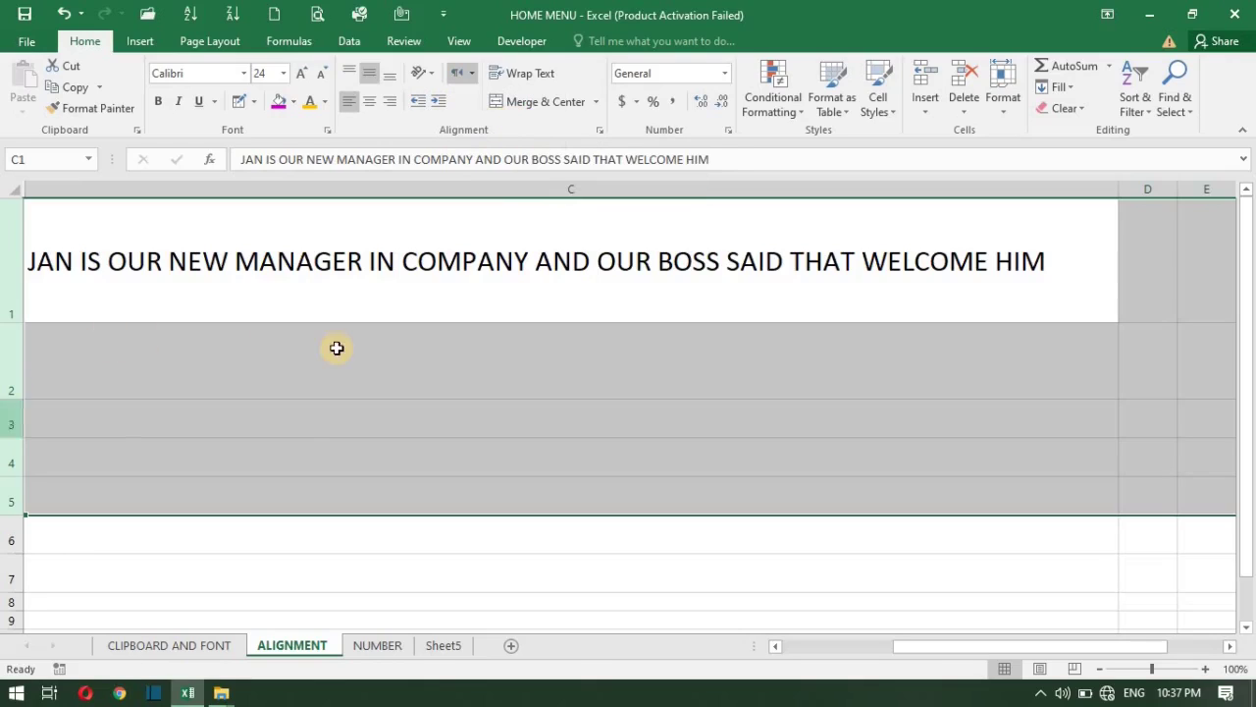
Enter the test text lgjklfdjgkl in cell C2
click(205, 363)
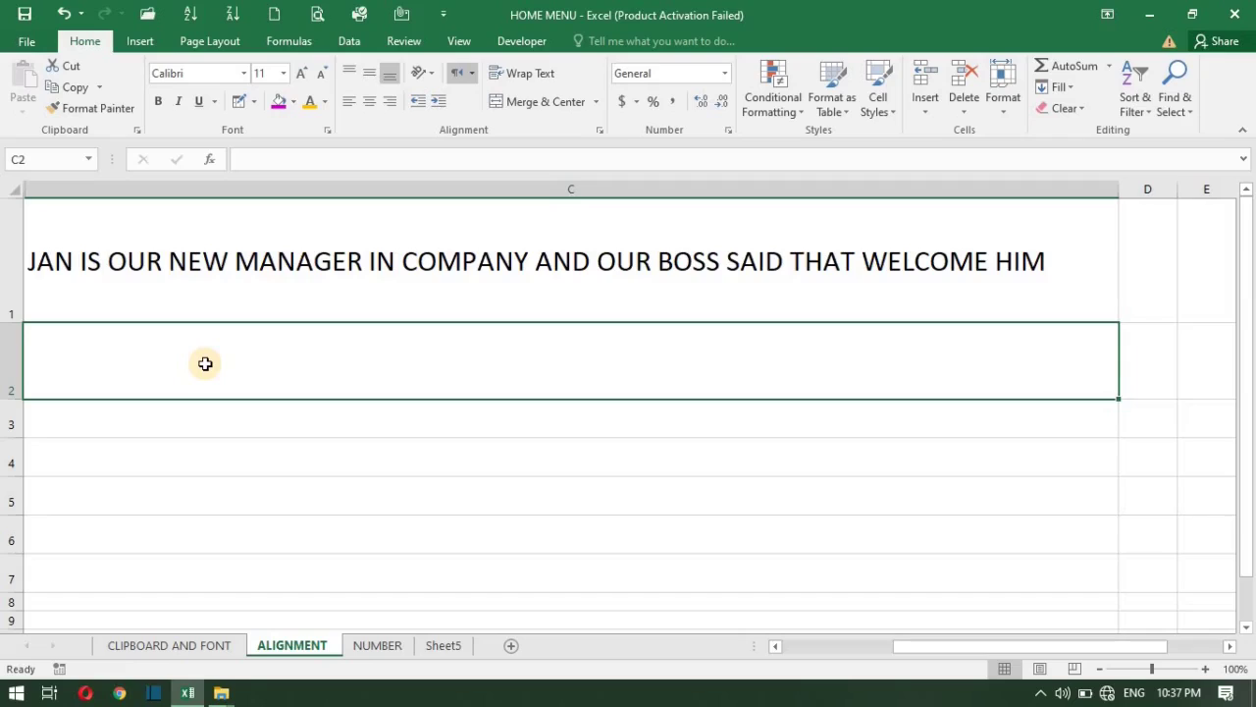
text(lgjklfdjgkl)
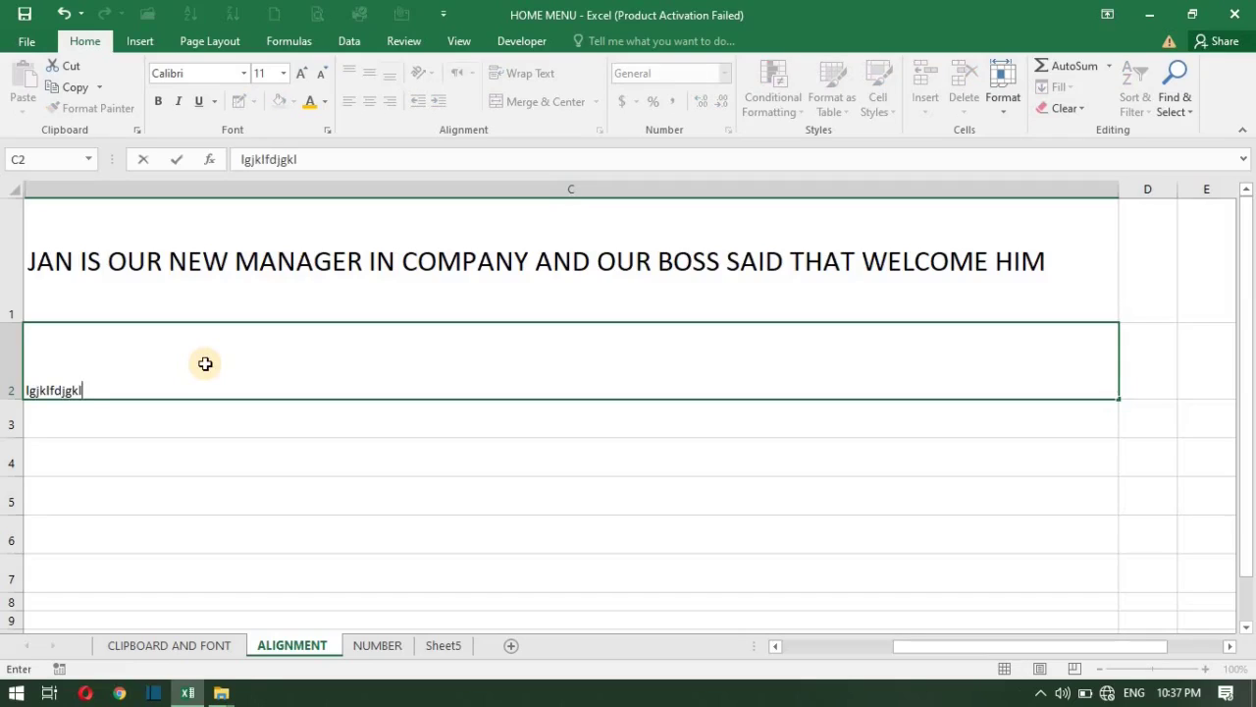
key(ctrl+Return)
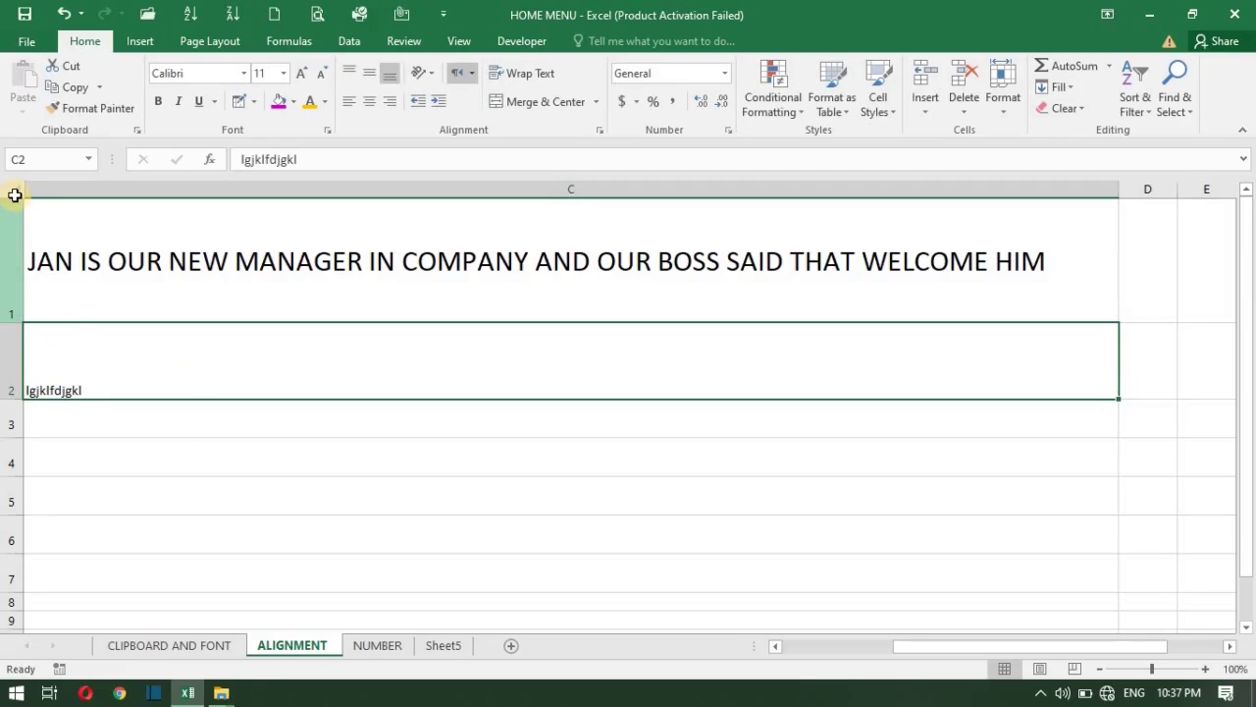
Select cells C1 through C5
click(13, 192)
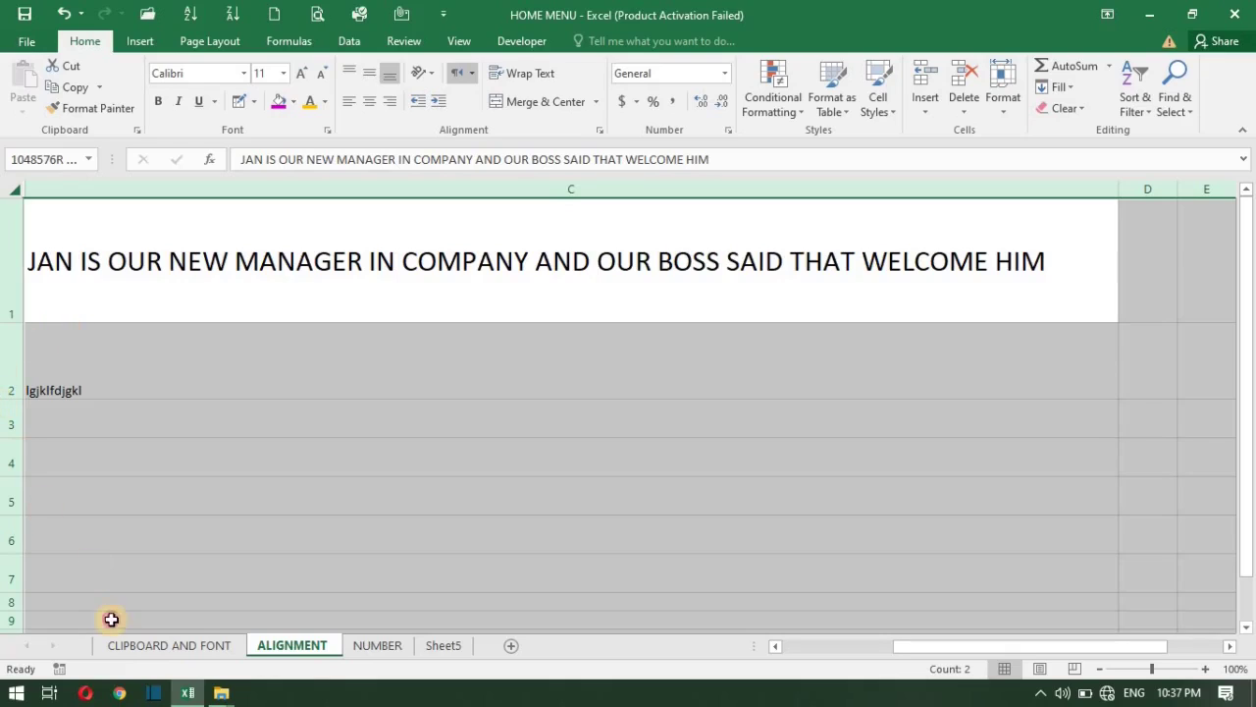
click(10, 388)
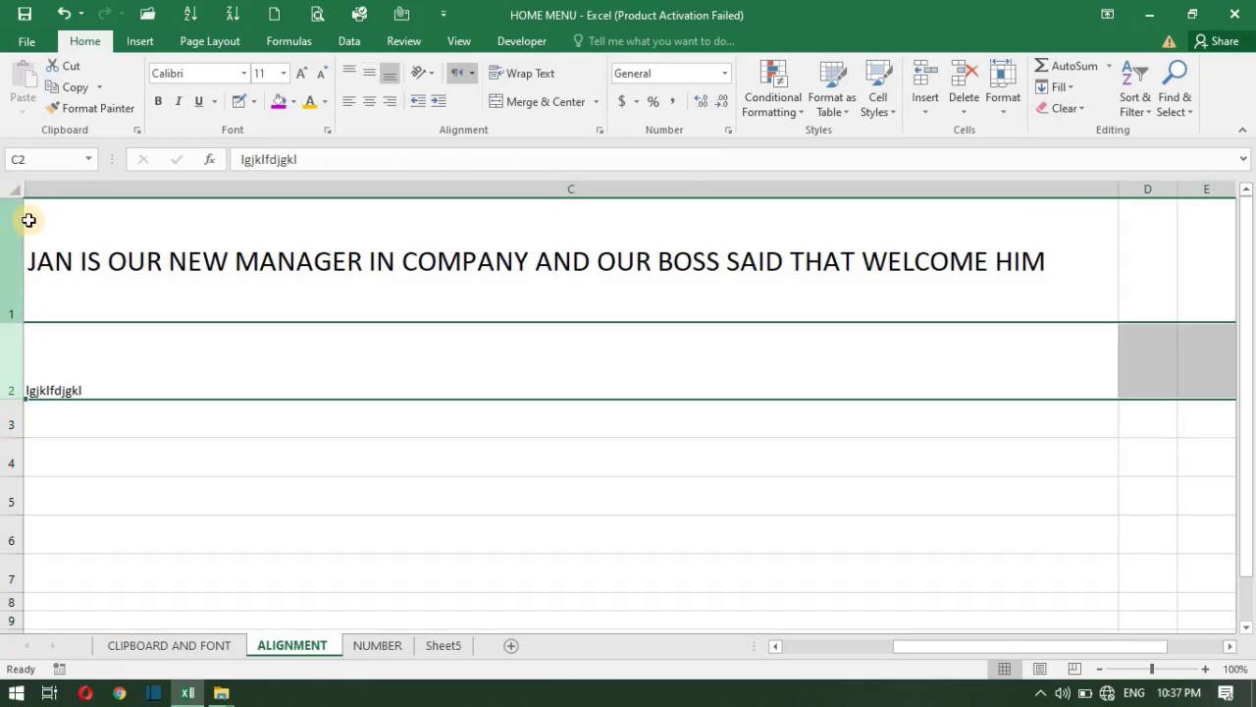
click(77, 305)
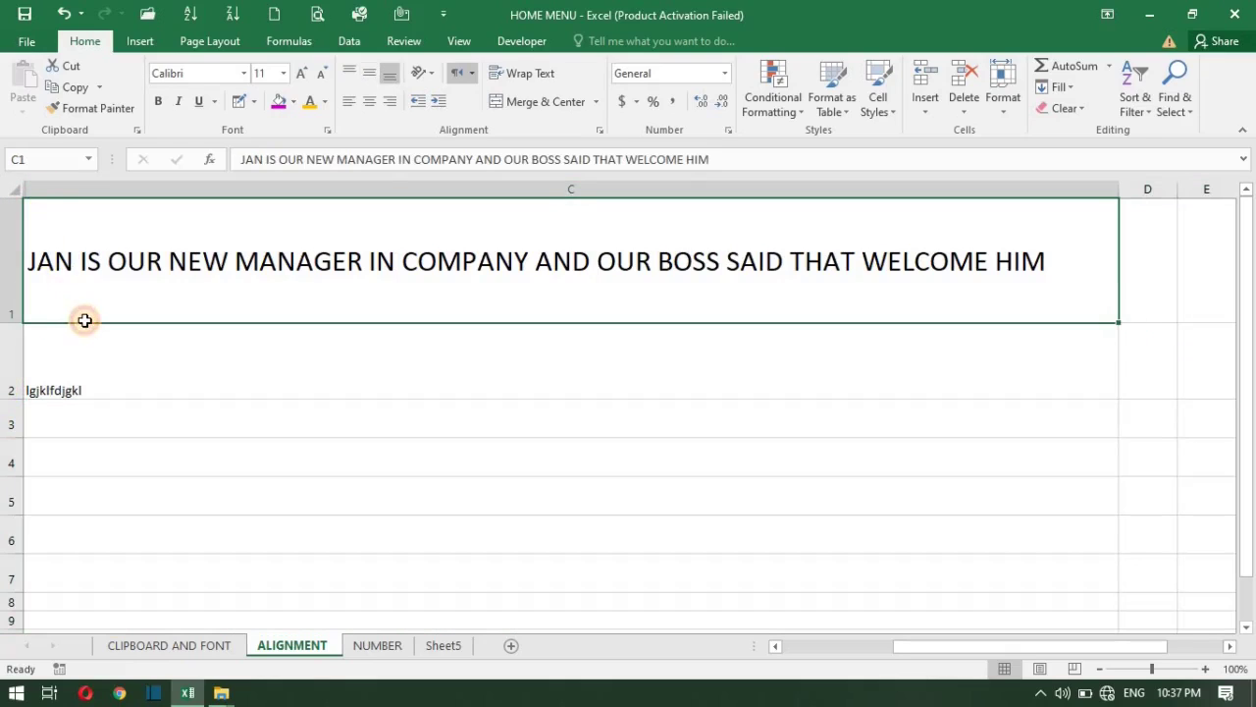
click(7, 233)
click(57, 300)
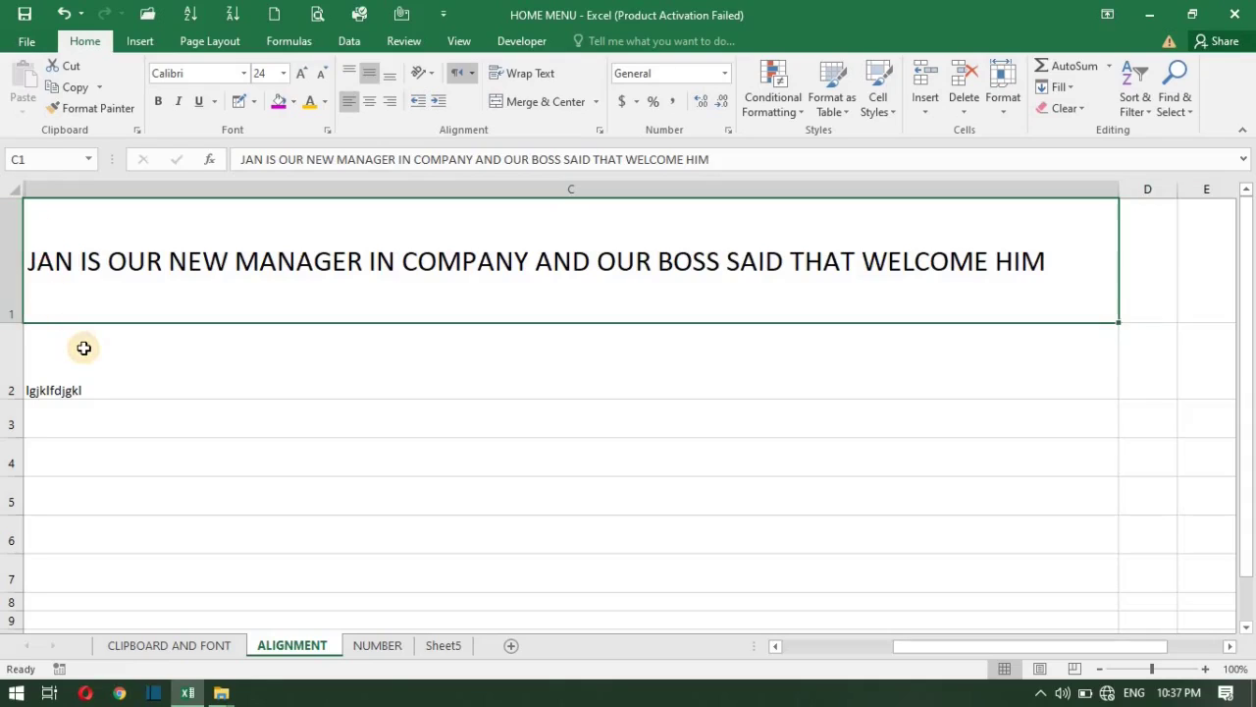
mouse_move(83, 347)
mouse_down()
mouse_move(81, 525)
mouse_move(81, 493)
mouse_up()
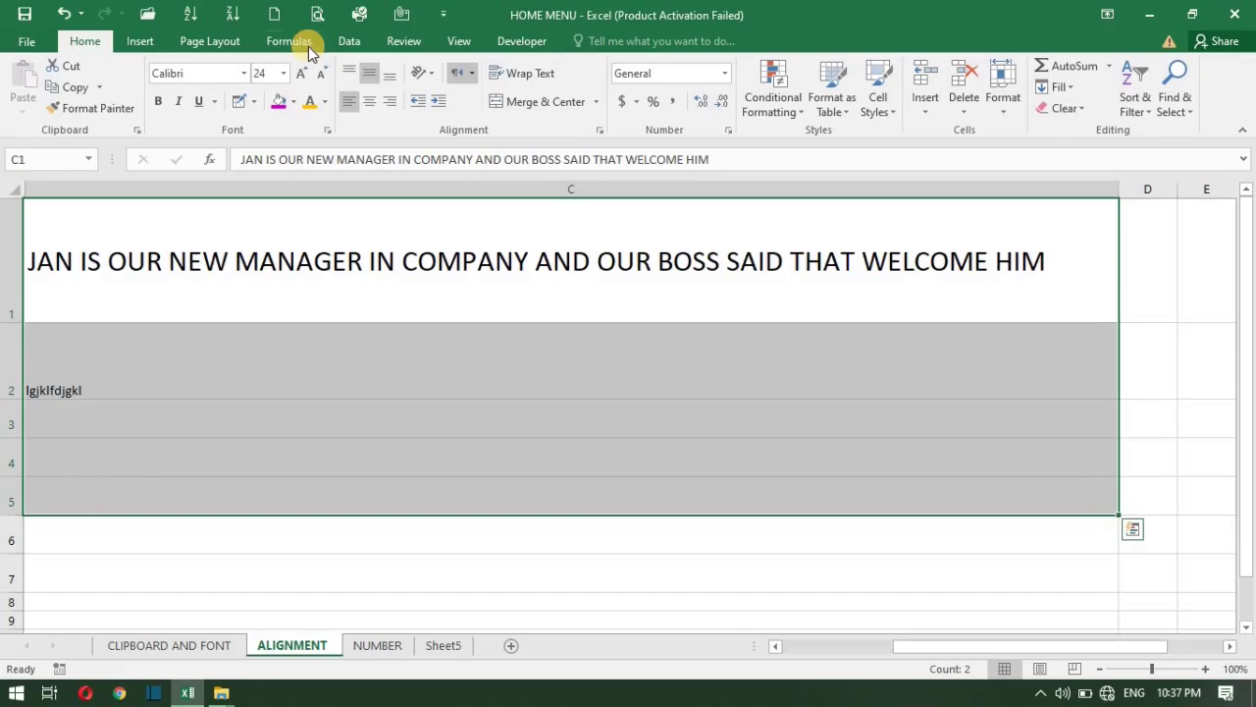
Enlarge C1:C5 to 36 pt and replace C2 with 'kjglajkdgl;ajgaj'
click(284, 75)
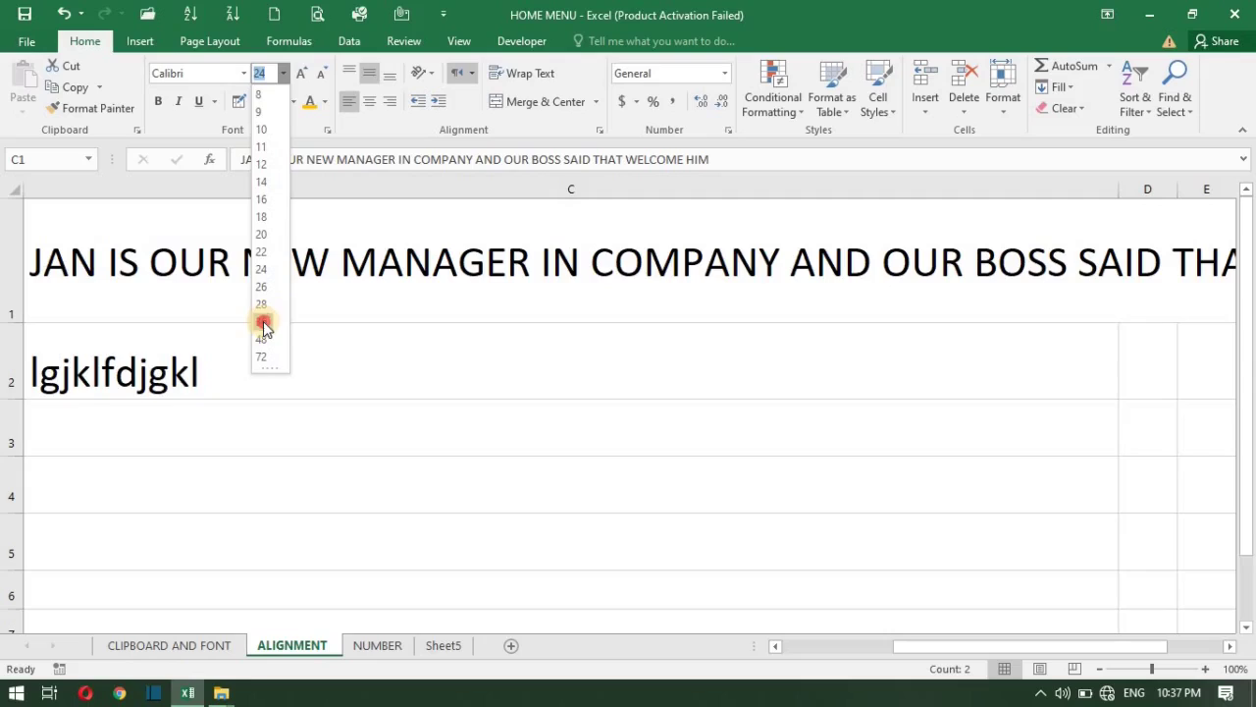
click(262, 322)
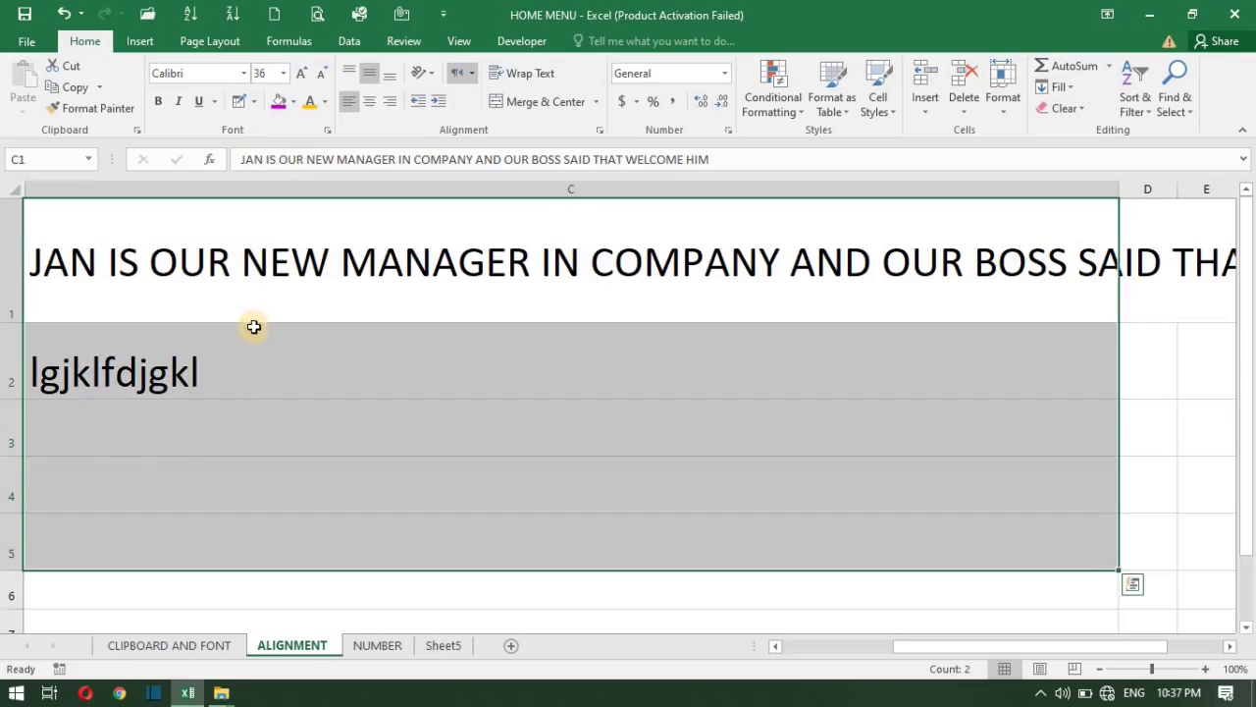
click(216, 382)
key(BackSpace)
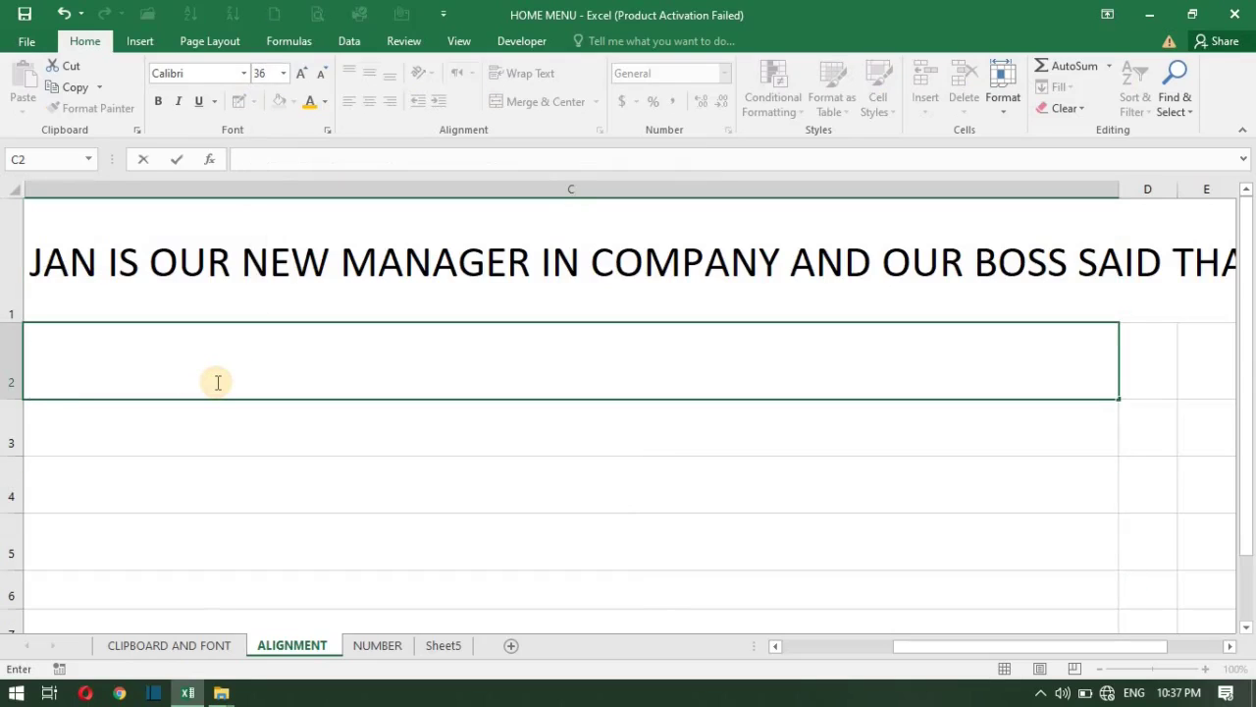
text(kjglajkdgl;ajgaj)
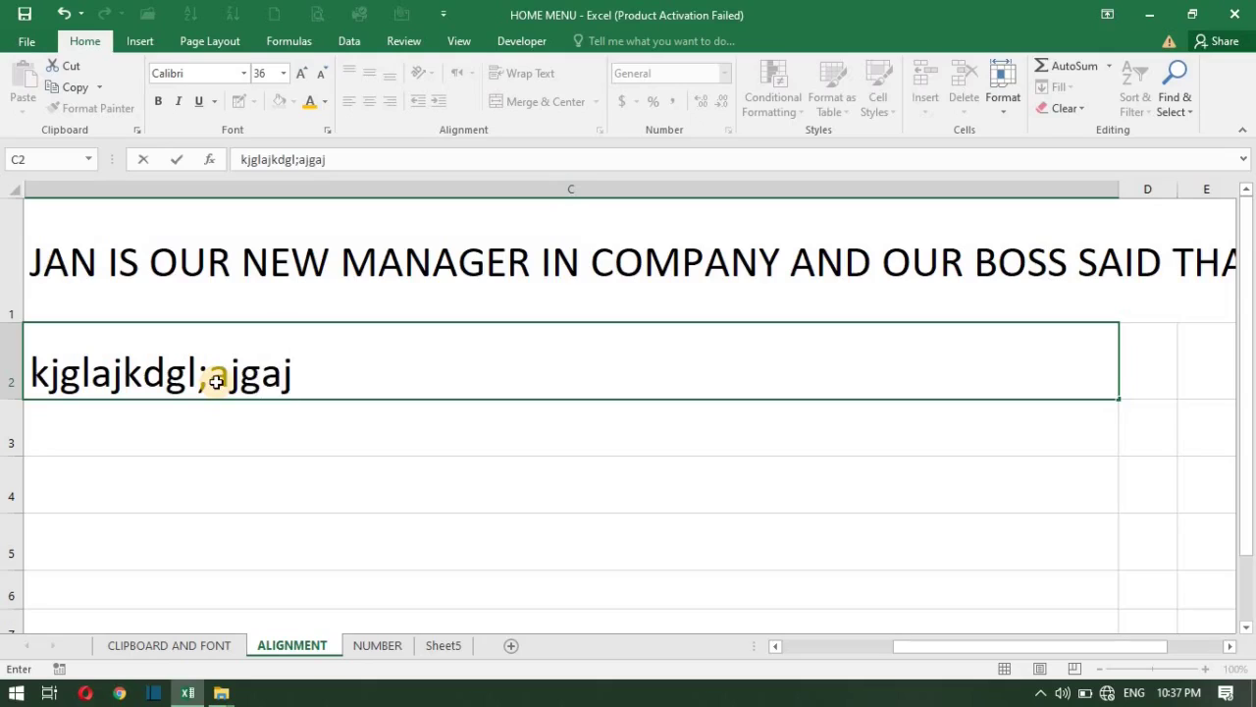
key(Return)
Fill C3, C4 and C5 with 'aljdglkajlgfkajglka', 'algjlkajdglkajklaj' and 'gakjlgklajlka'
text(aljdglkajlgfkajglka)
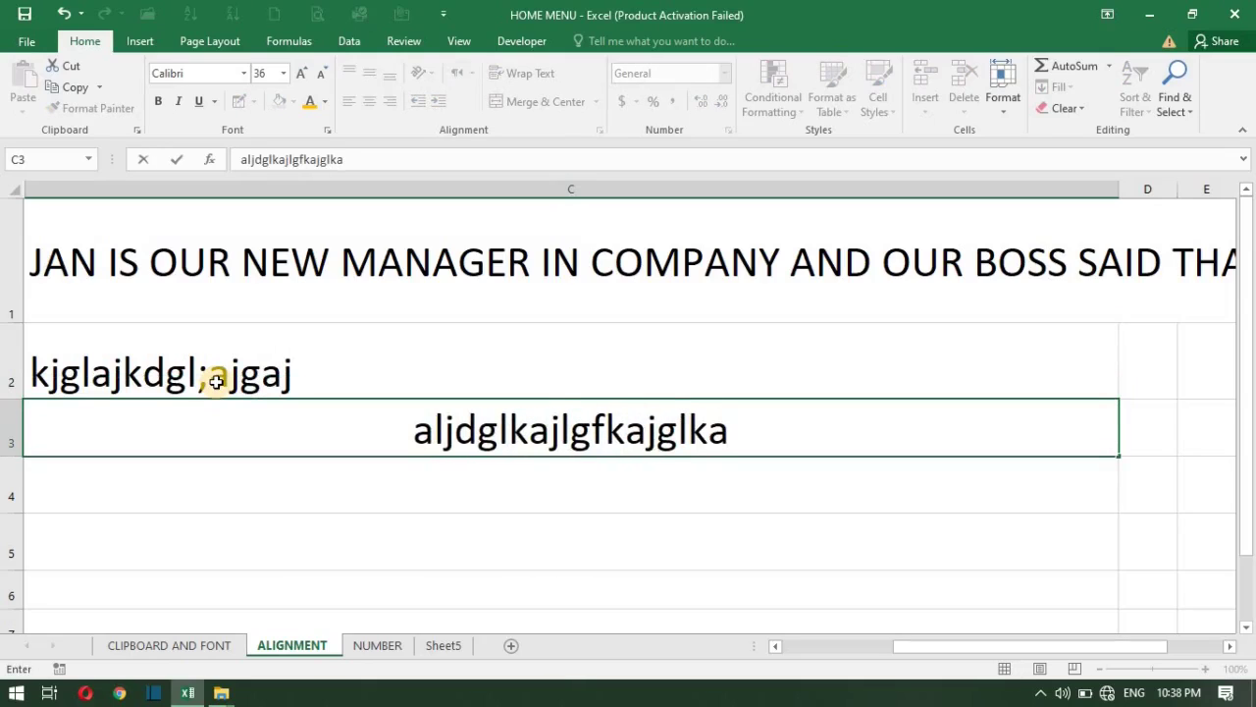
key(Return)
text(algjlkajdglka)
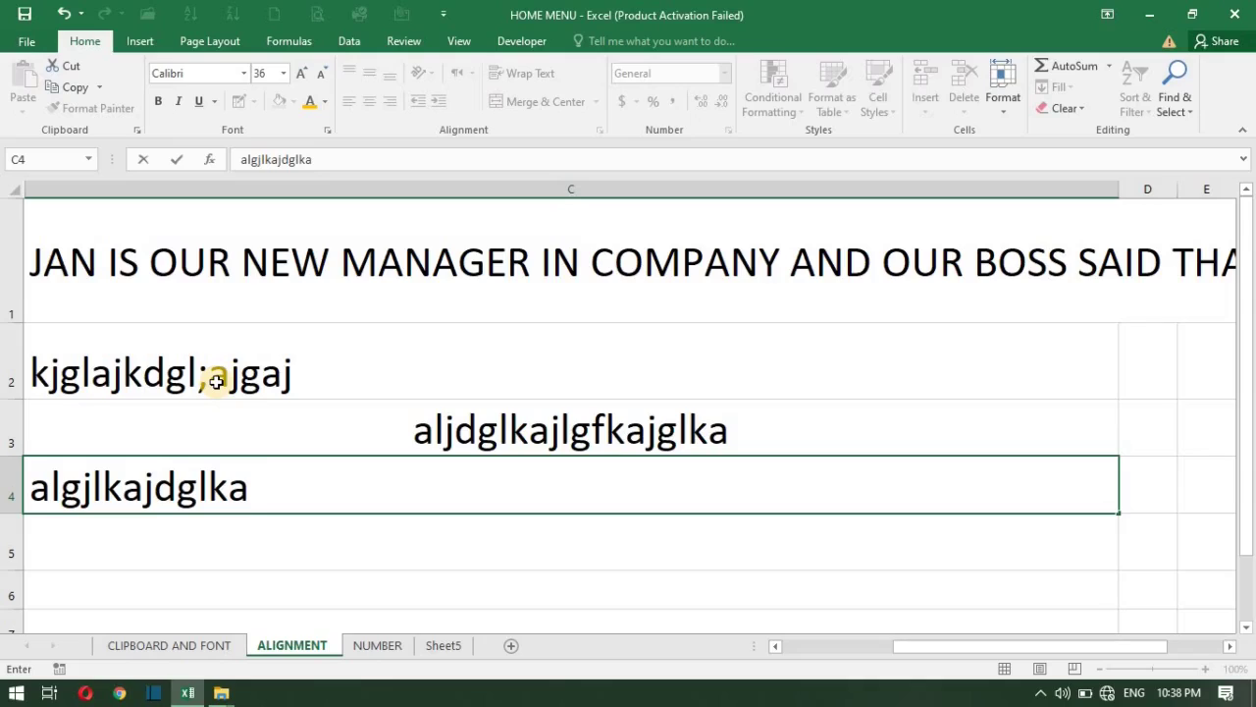
text(jklaj)
key(Return)
text(g)
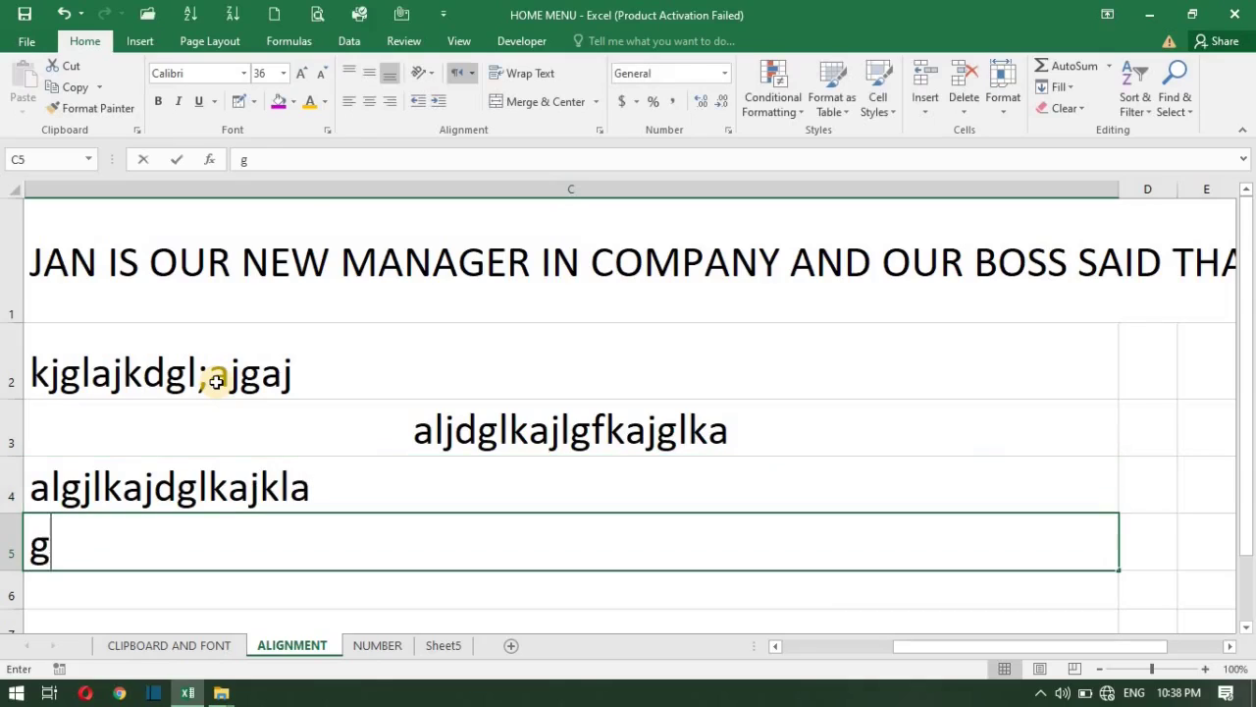
text(akjlgklajlka)
key(Return)
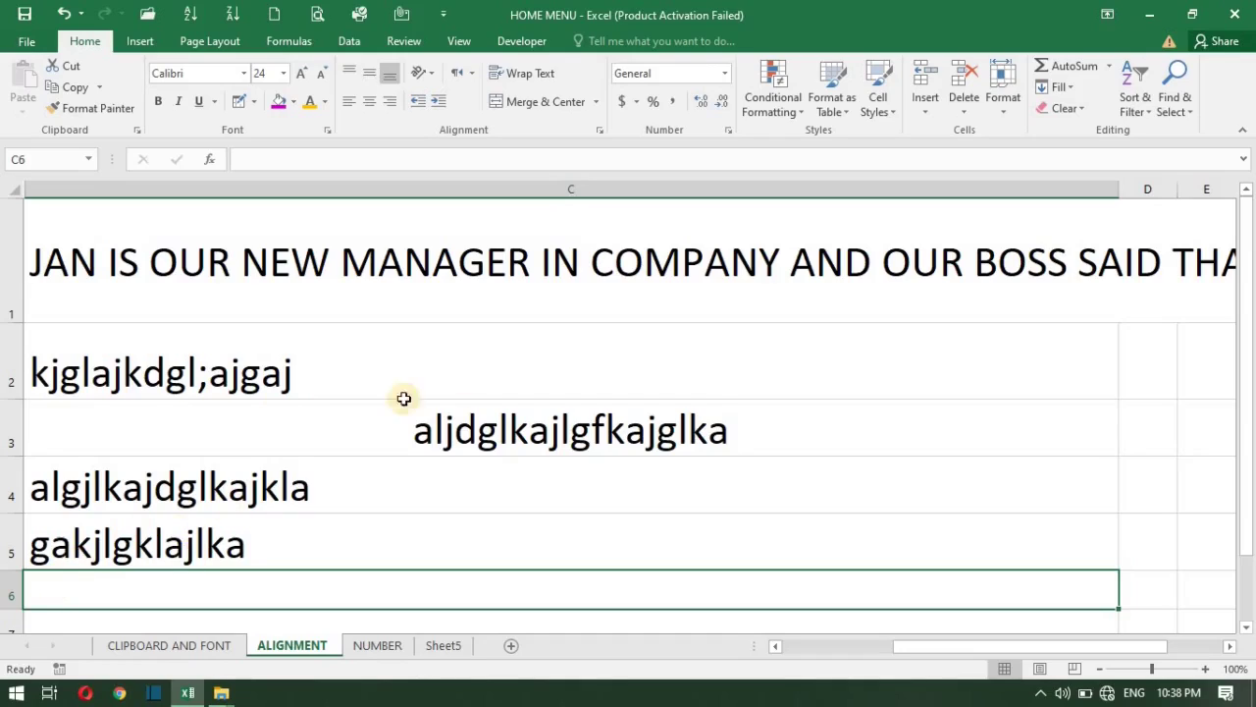
Select the sentence cell C1 together with the filler cells down to C5
click(472, 74)
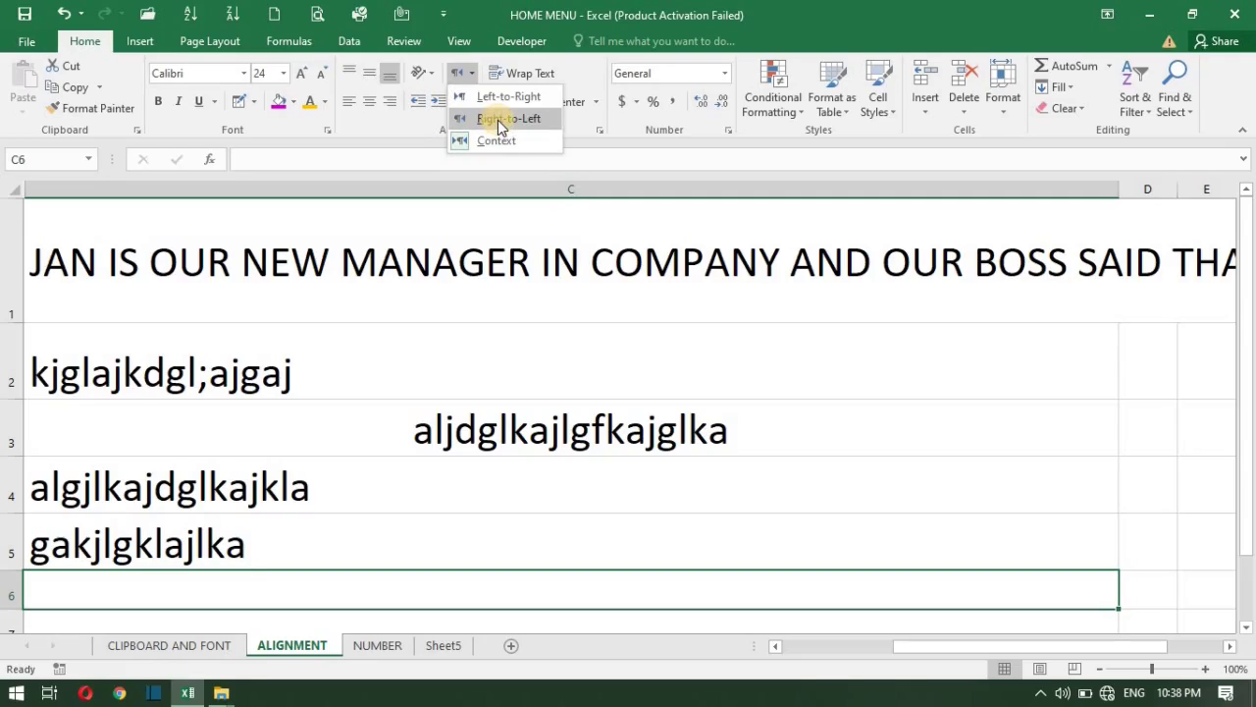
click(74, 319)
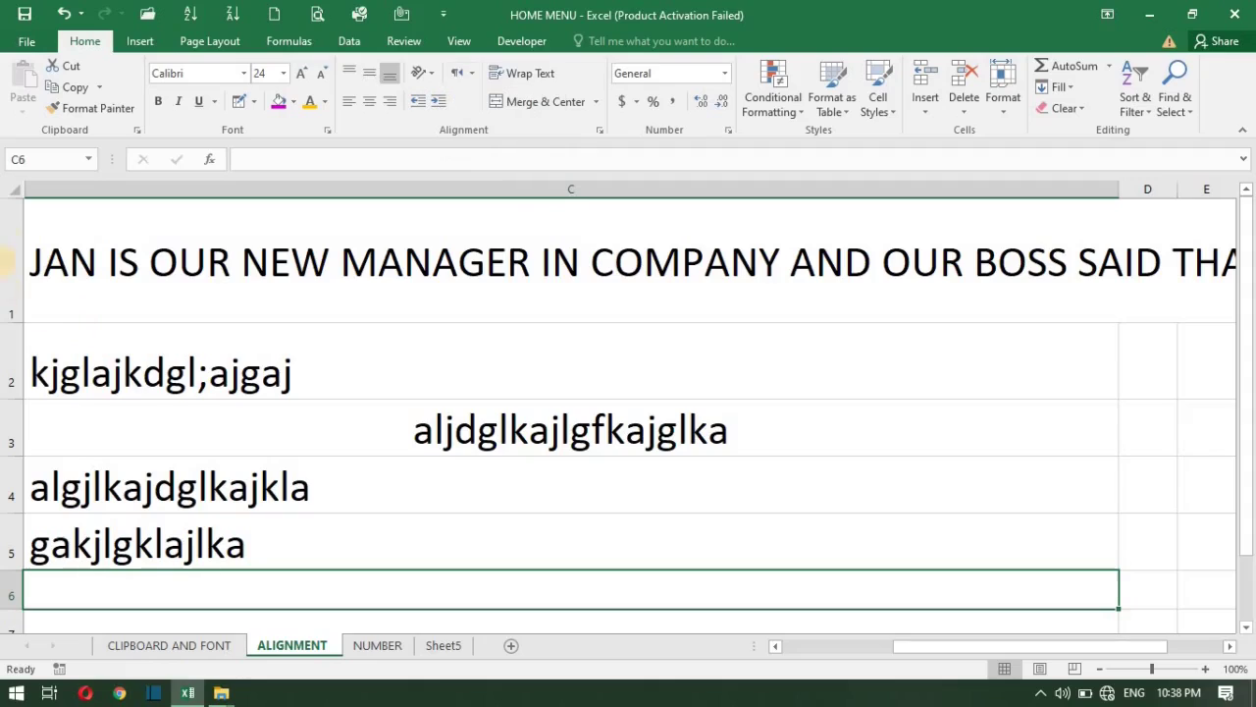
click(55, 243)
drag(56, 243, 173, 564)
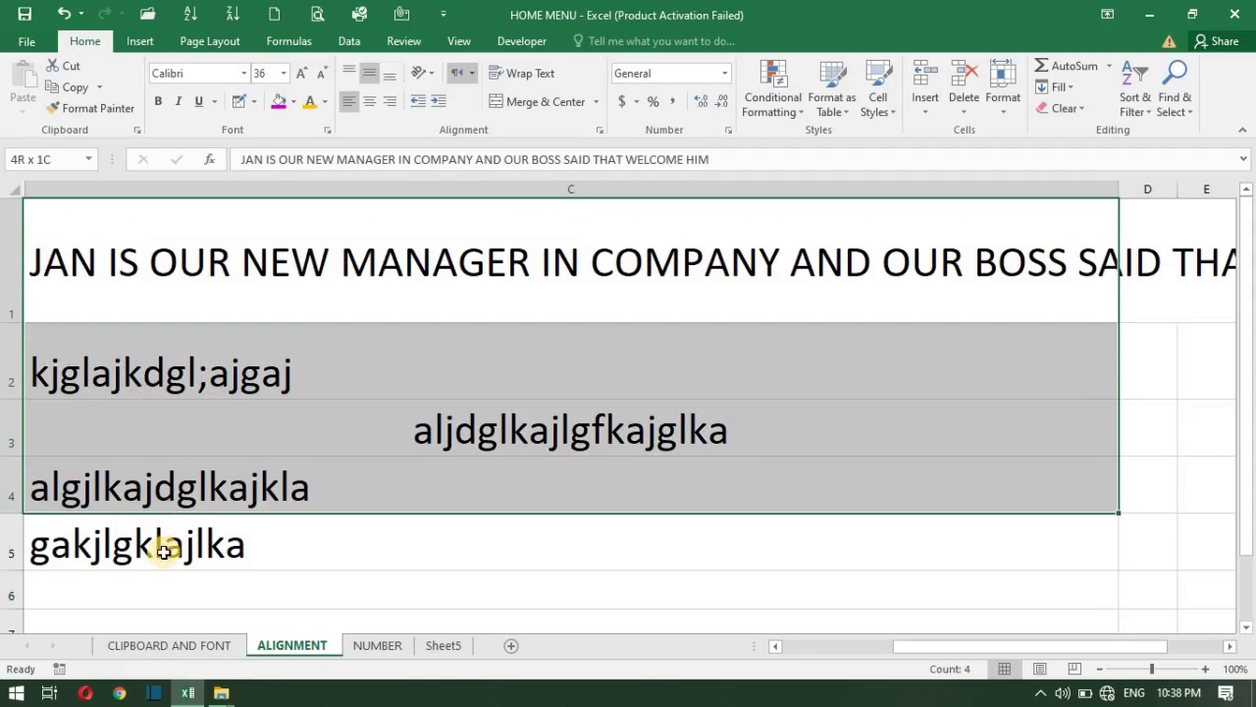
click(172, 562)
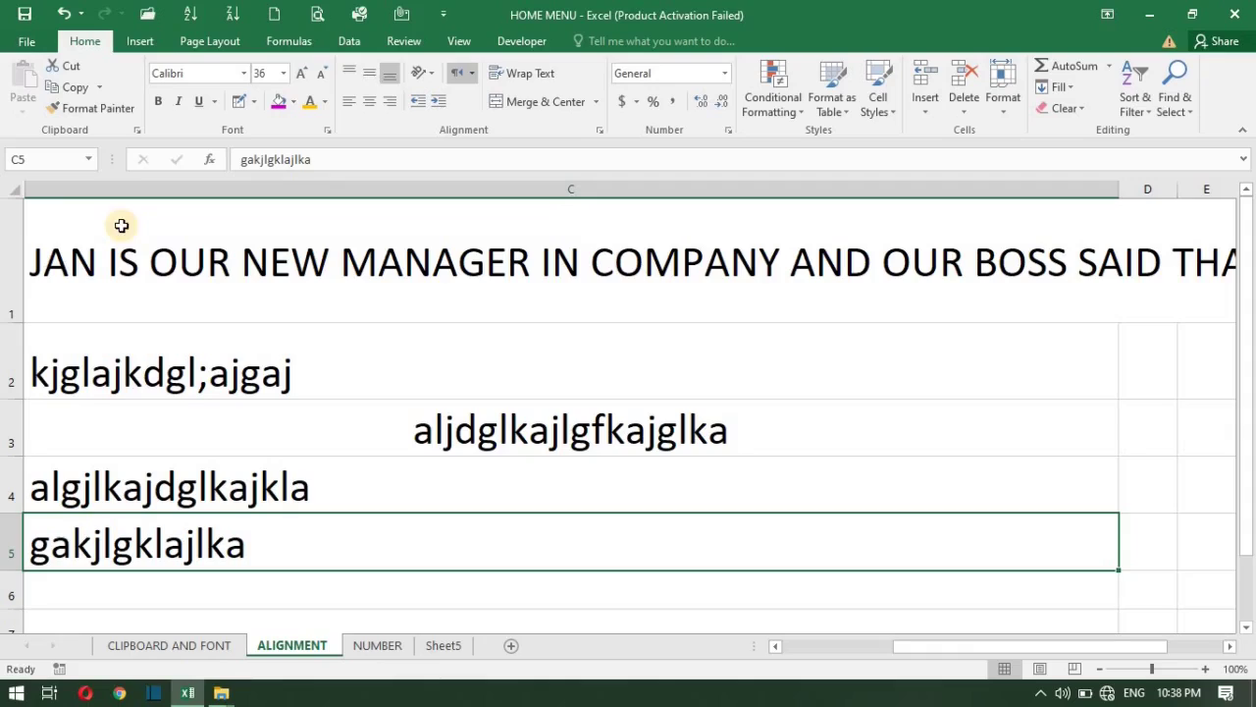
click(18, 232)
click(70, 233)
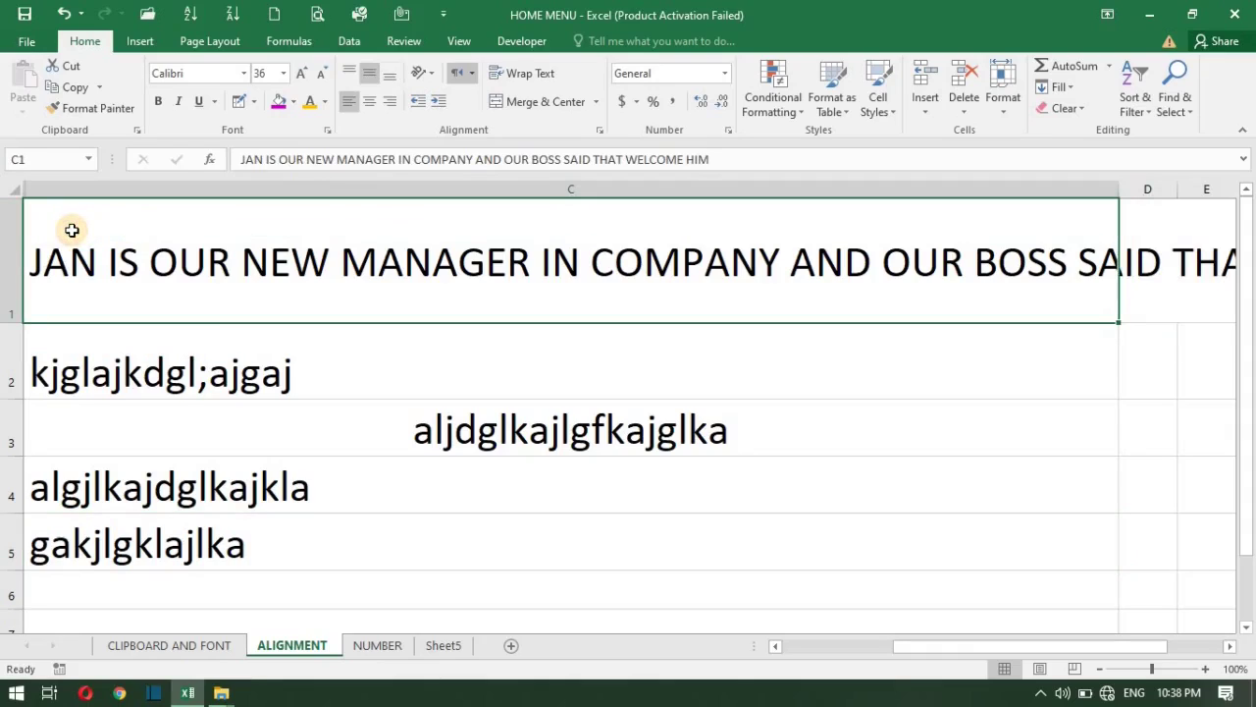
drag(126, 381, 155, 526)
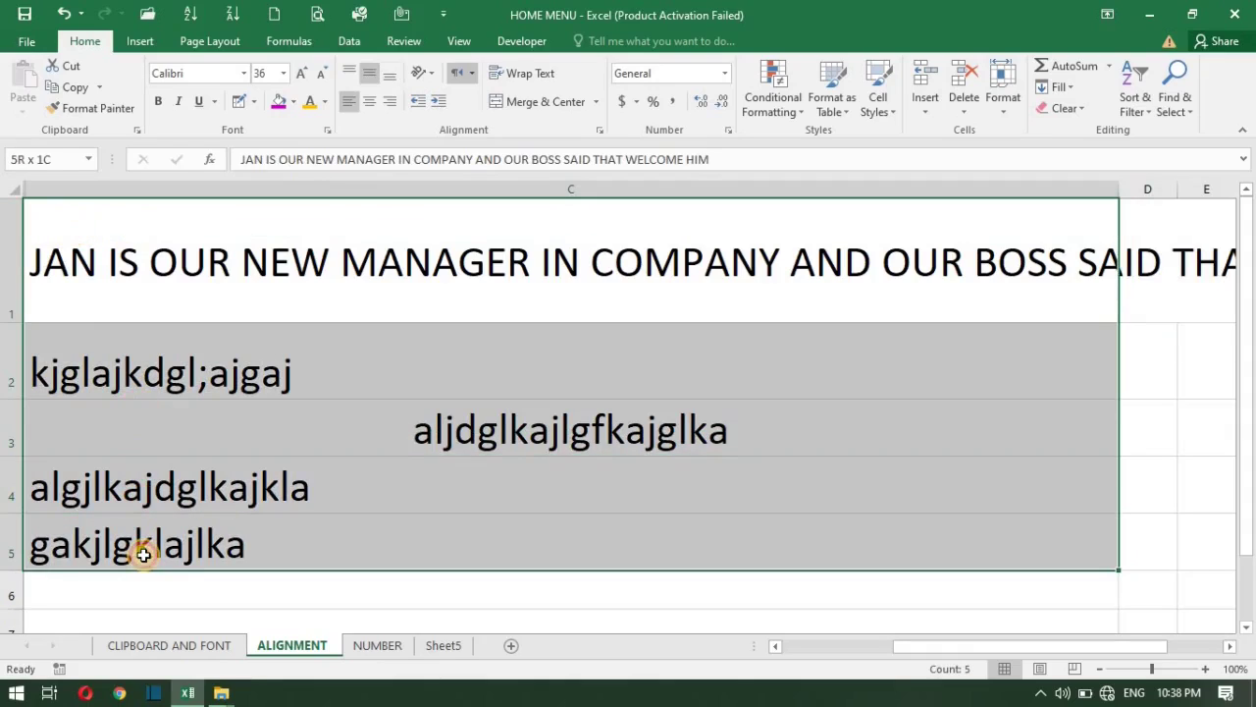
Make C1:C5 read right-to-left and align the text right
click(471, 73)
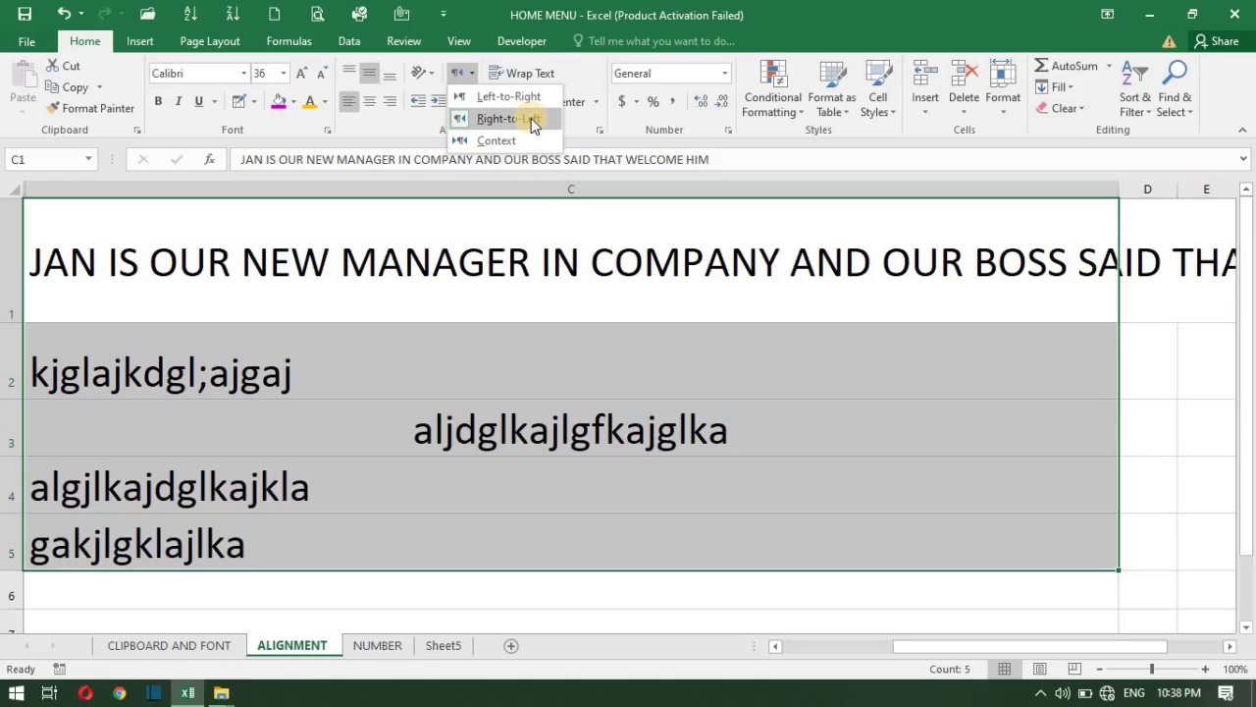
click(531, 117)
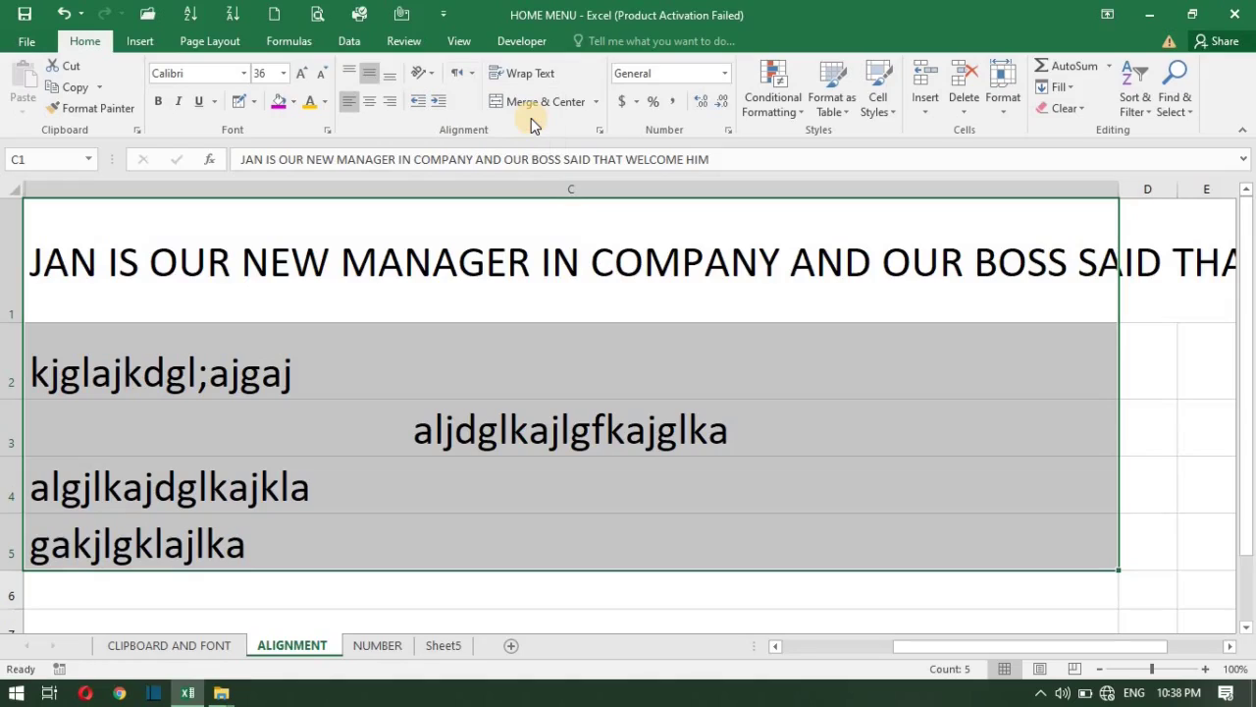
click(393, 99)
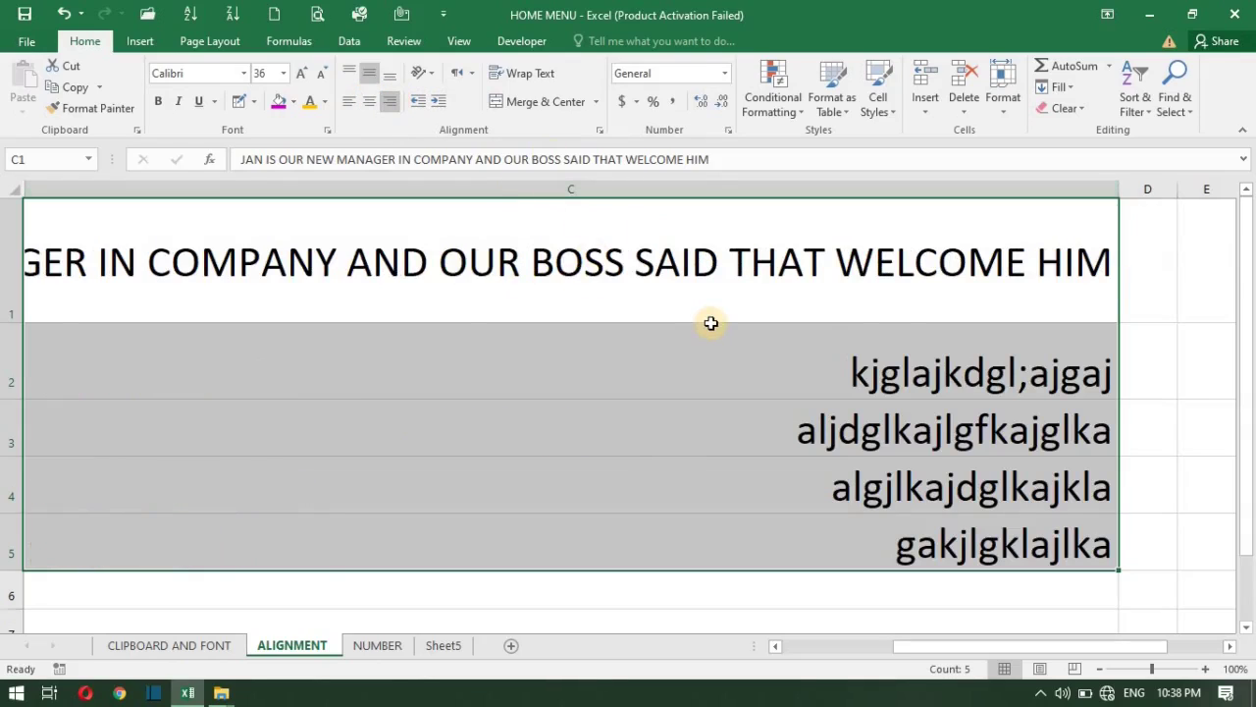
click(903, 405)
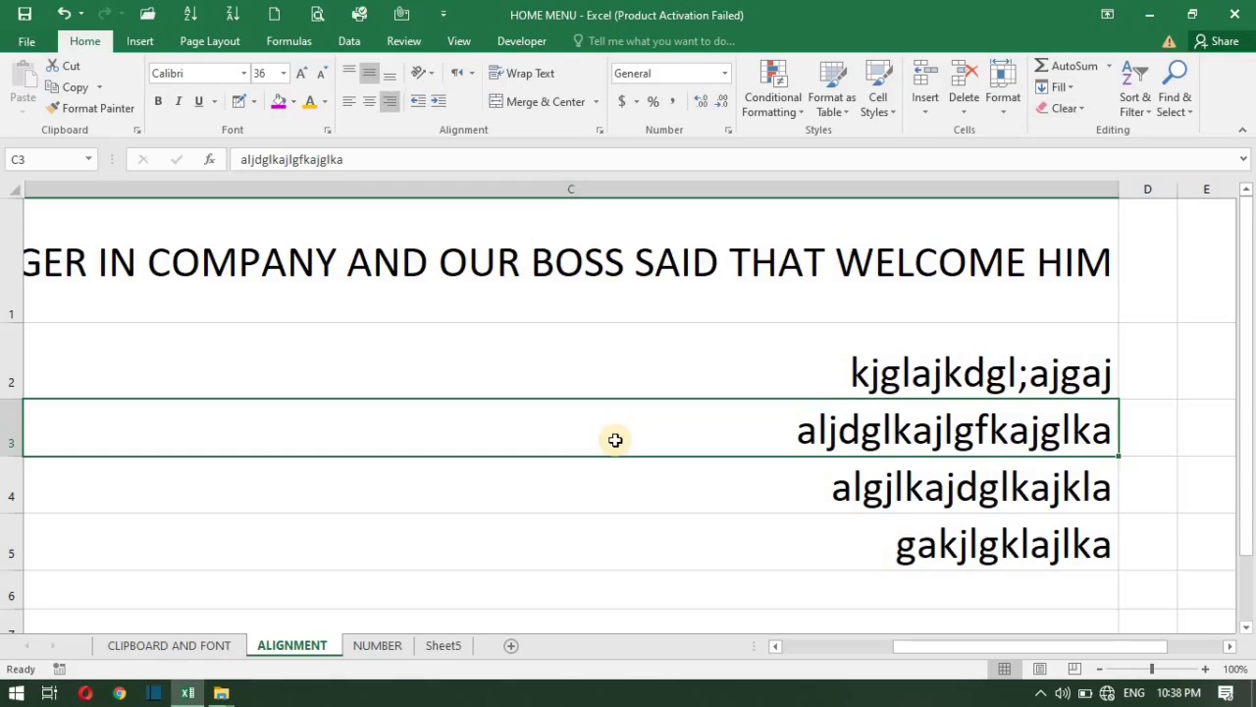
Delete the entire rows 2 to 5 holding the filler cells C2:C5
drag(883, 362, 962, 541)
right_click(961, 542)
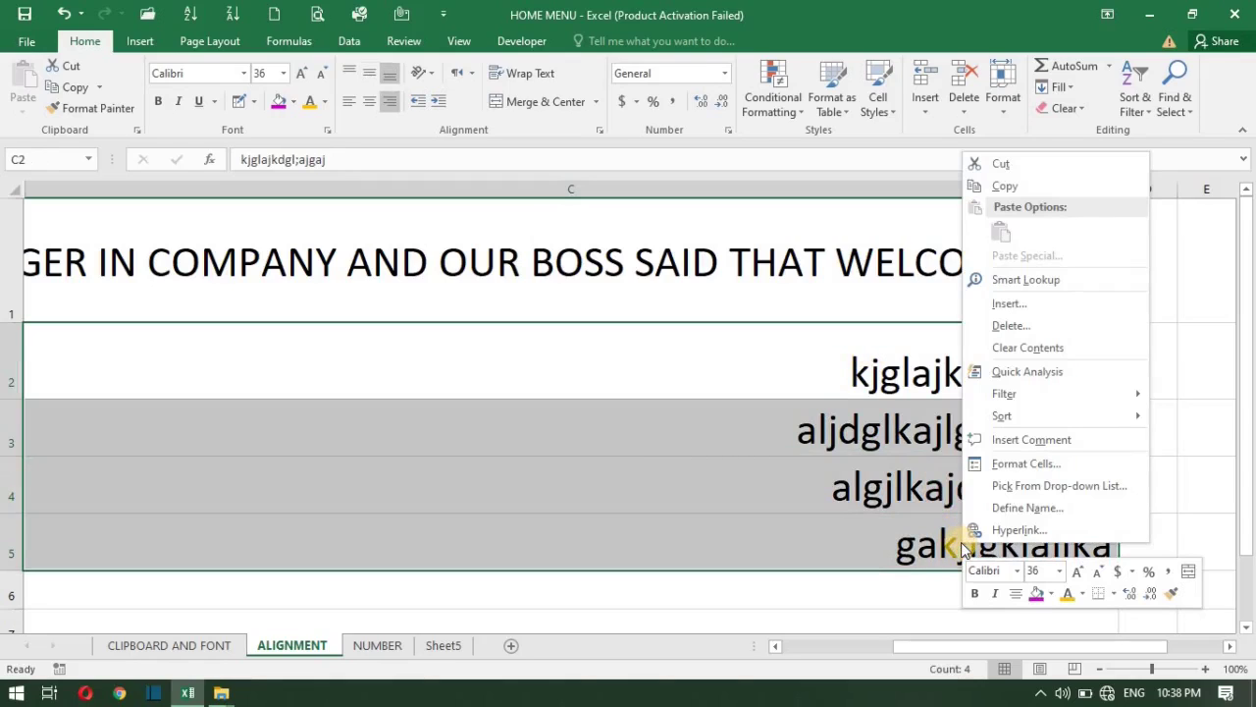
click(1005, 326)
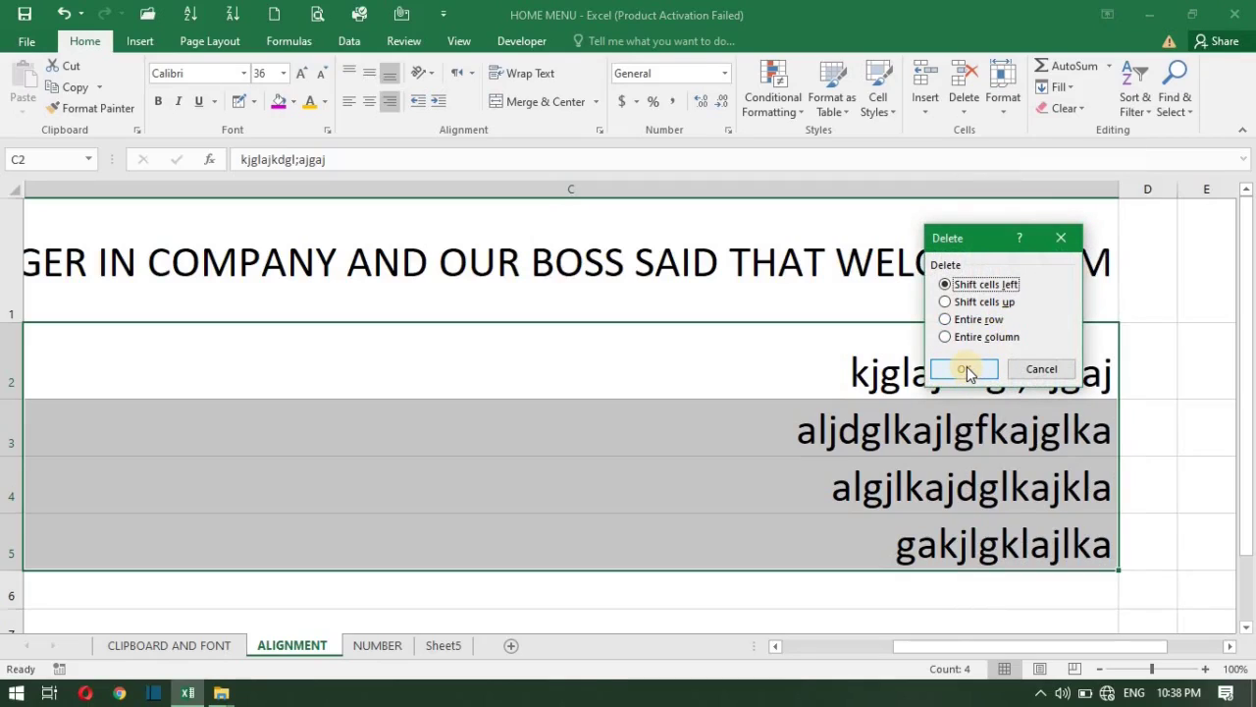
click(958, 322)
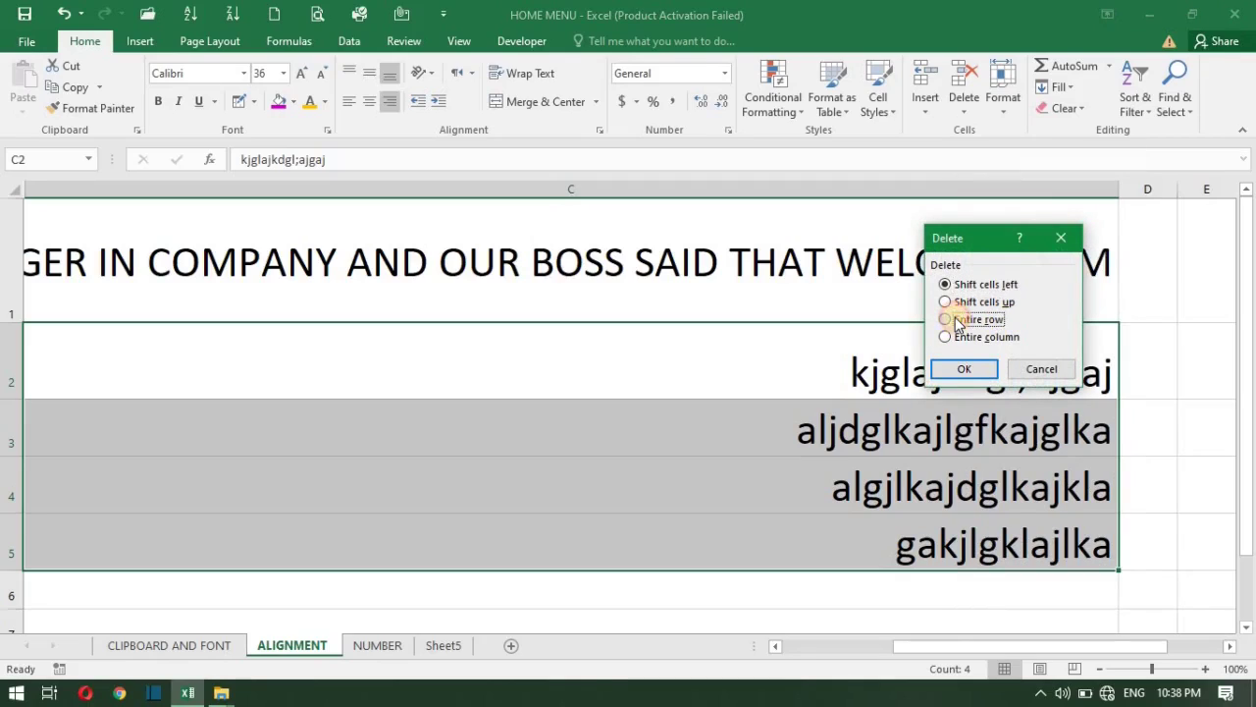
click(966, 370)
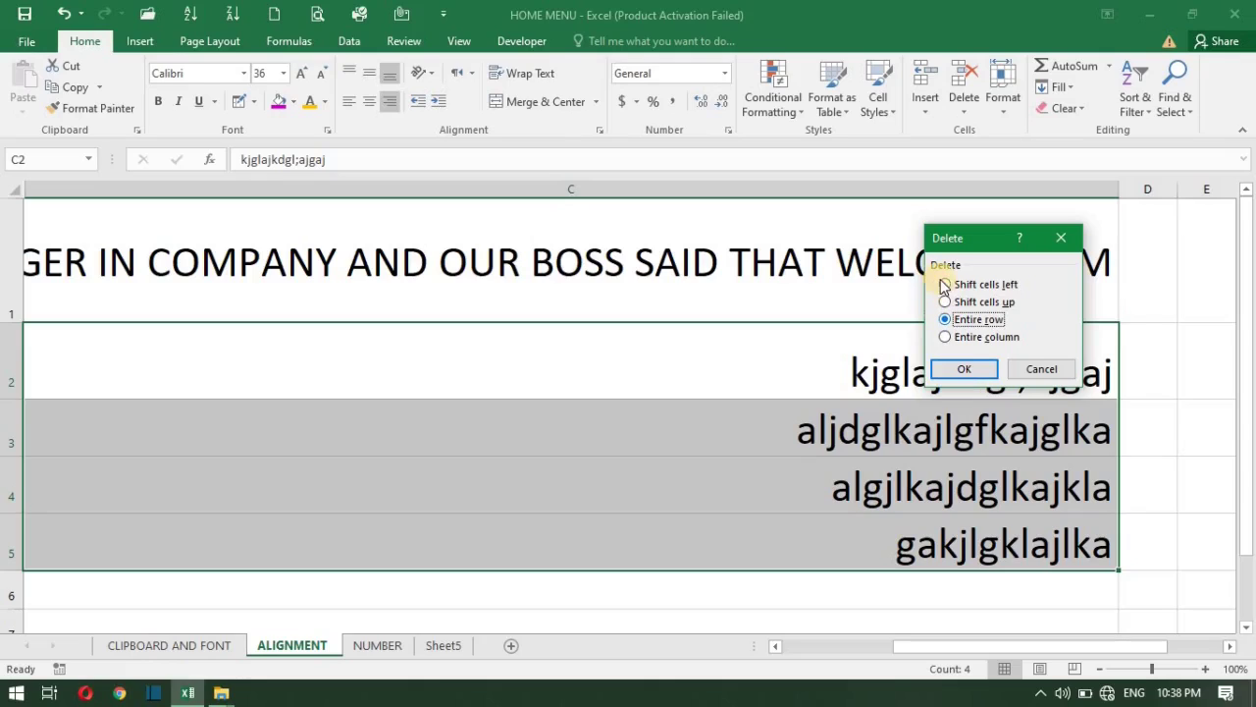
click(966, 370)
click(26, 388)
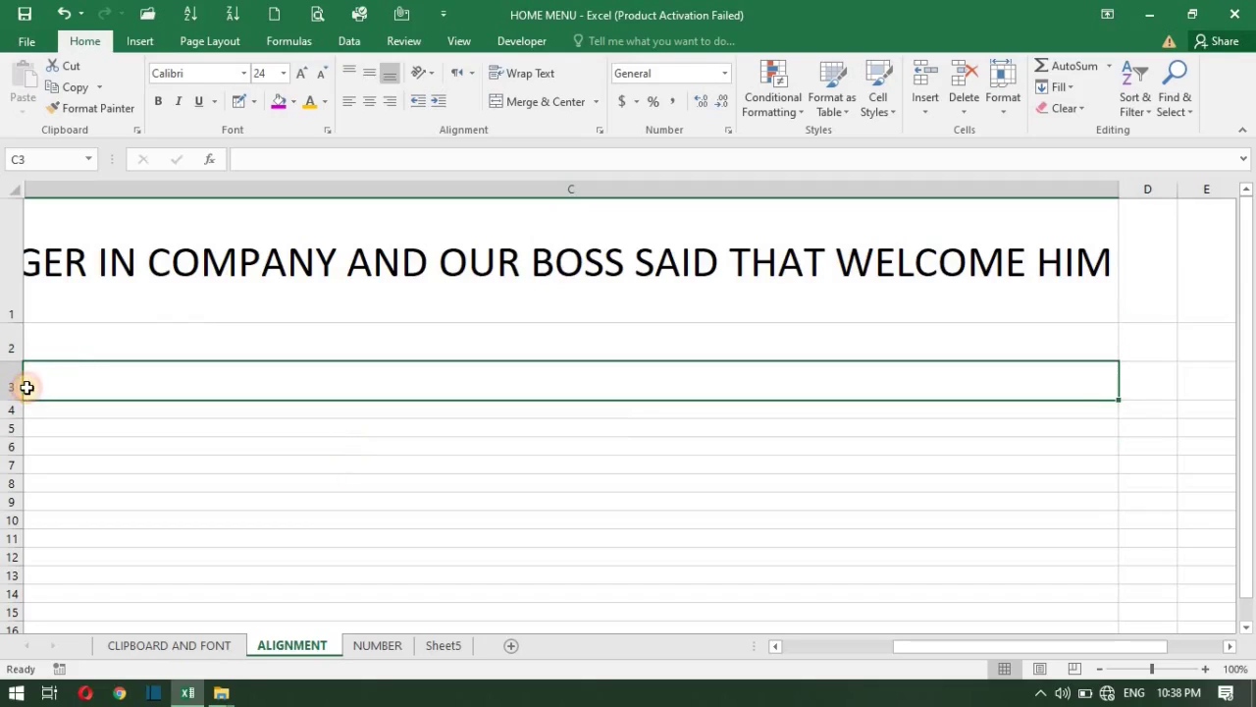
click(137, 324)
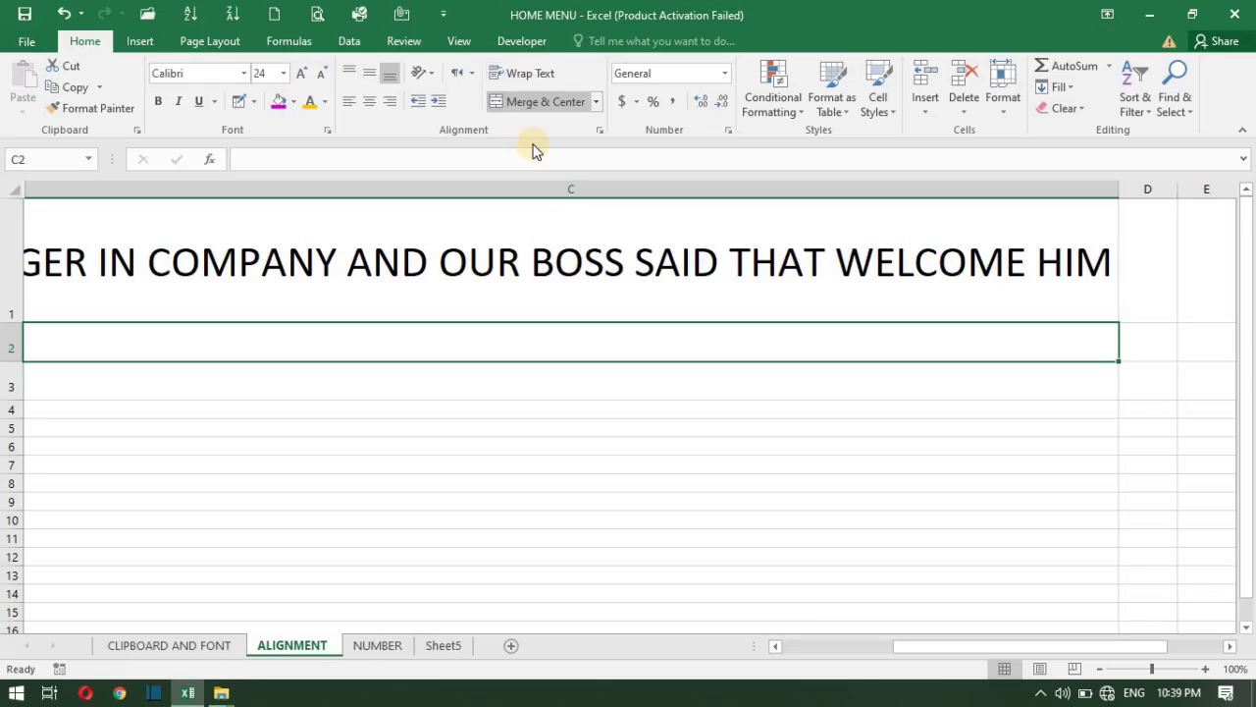
Reduce row 1's height so it fits snugly around the 36 pt sentence in C1
click(451, 285)
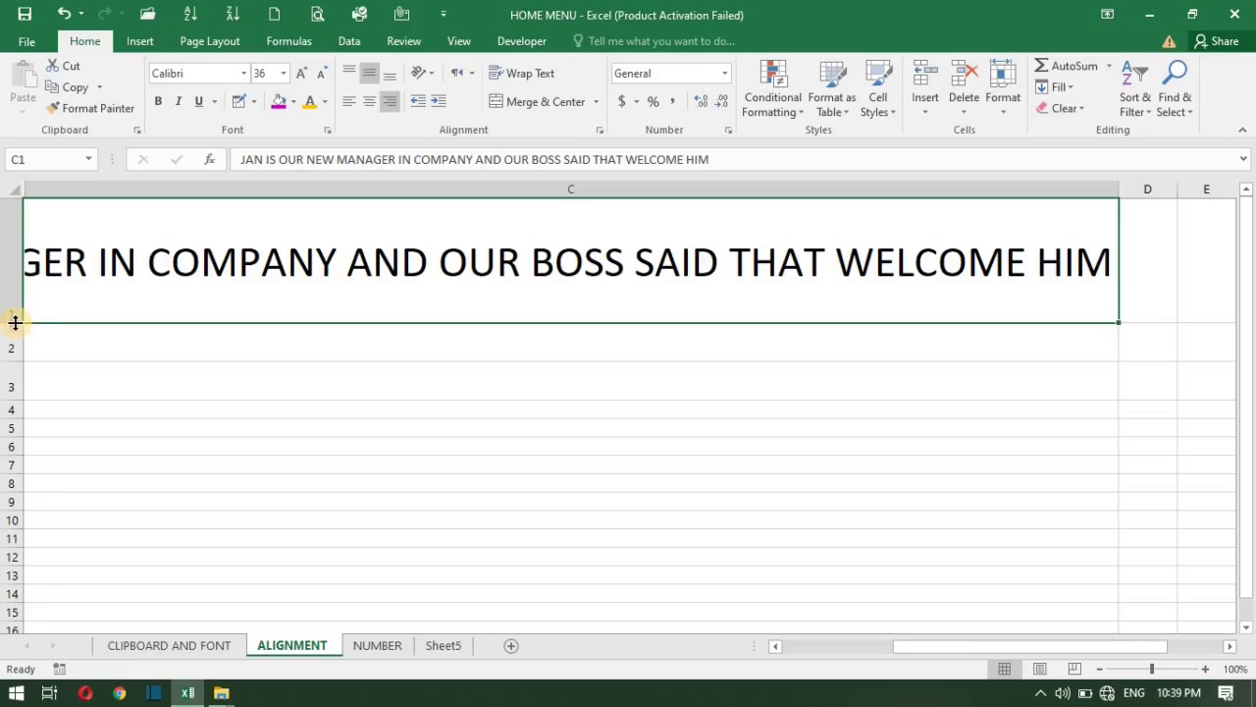
drag(14, 322, 15, 280)
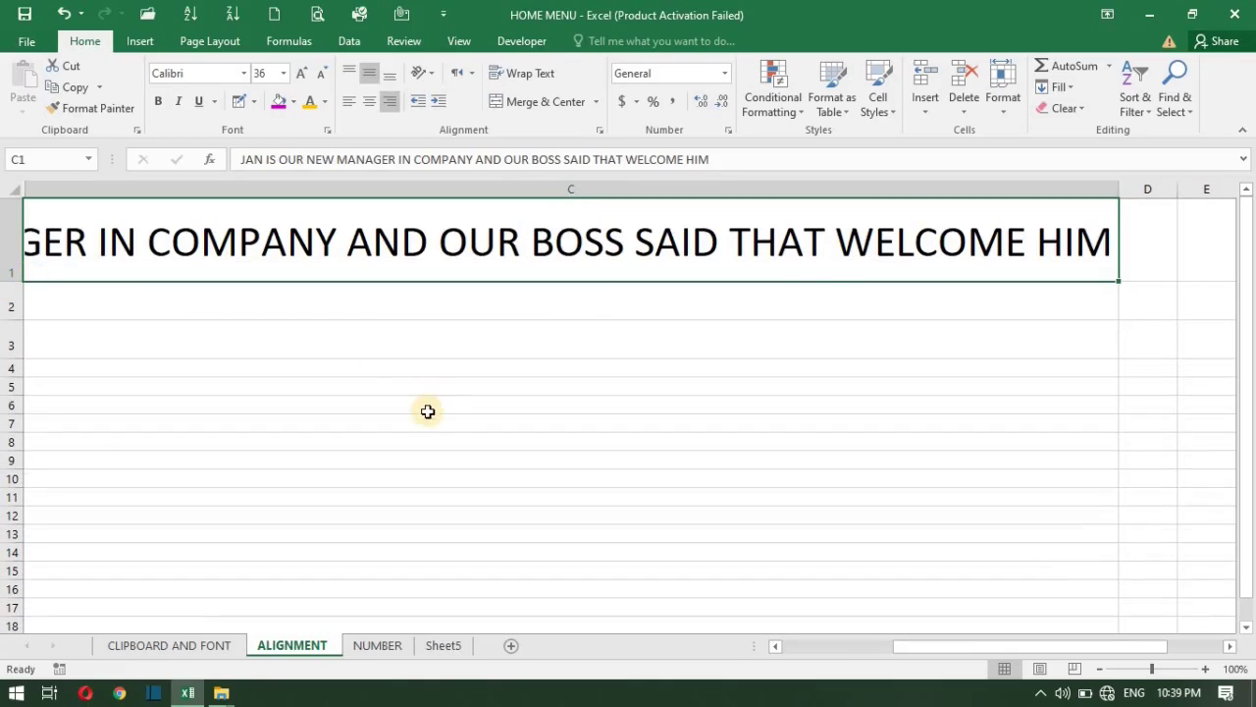
click(1103, 193)
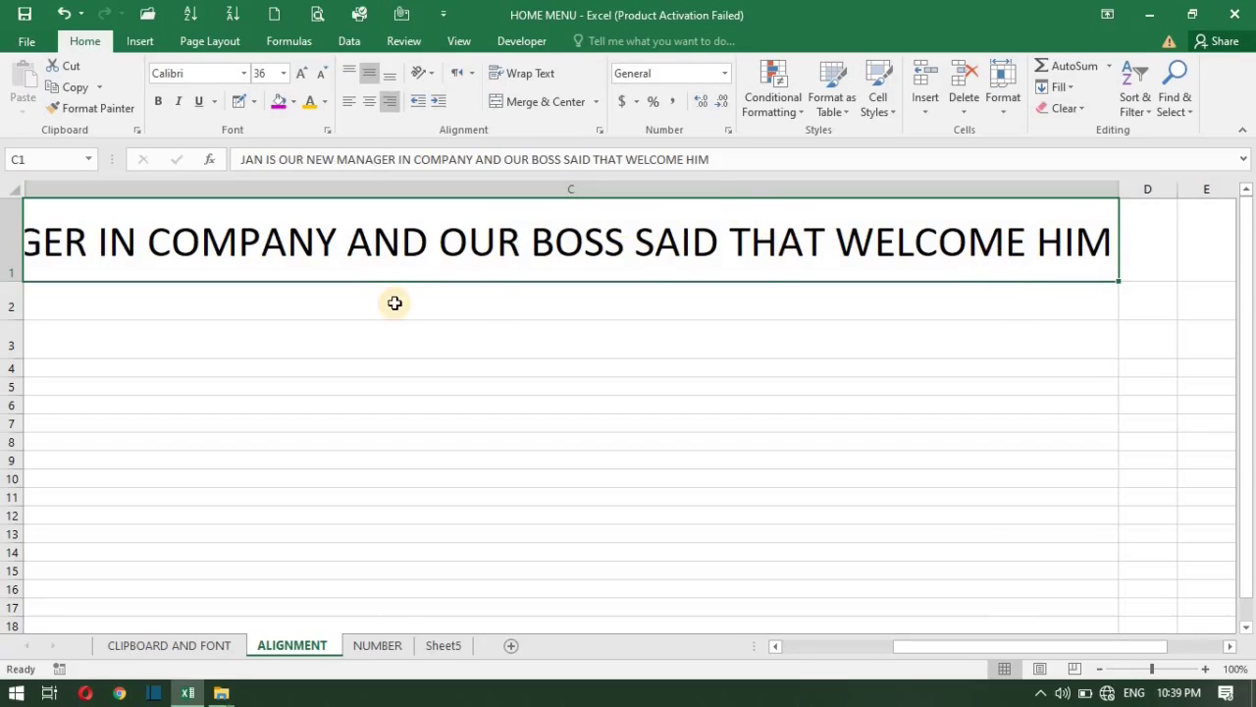
Set the C1 sentence to 24 pt font size and left-align it
double_click(260, 241)
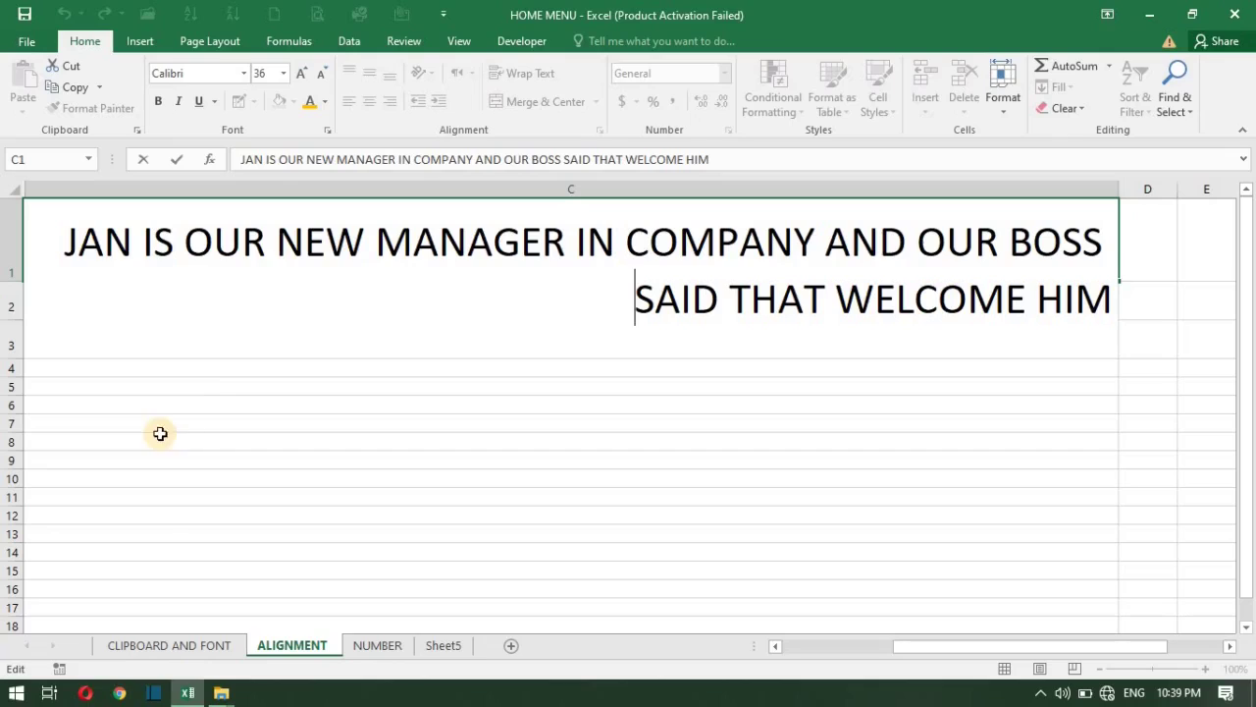
click(202, 387)
click(394, 246)
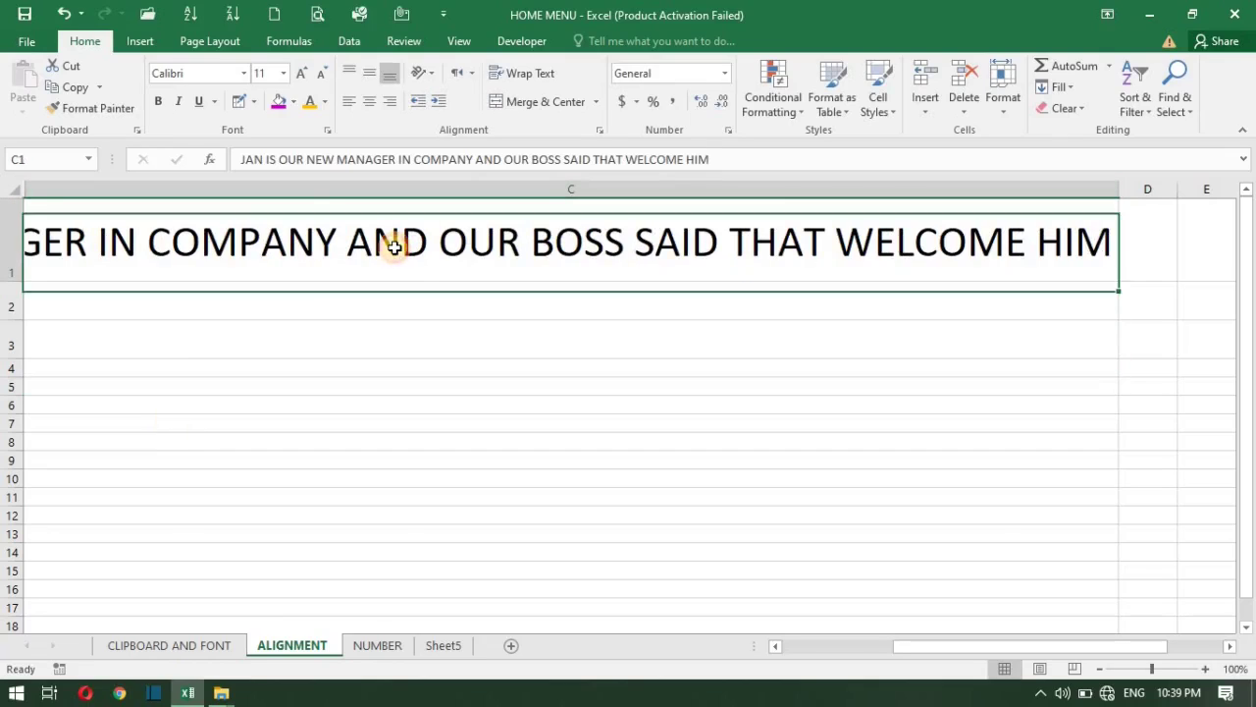
click(282, 74)
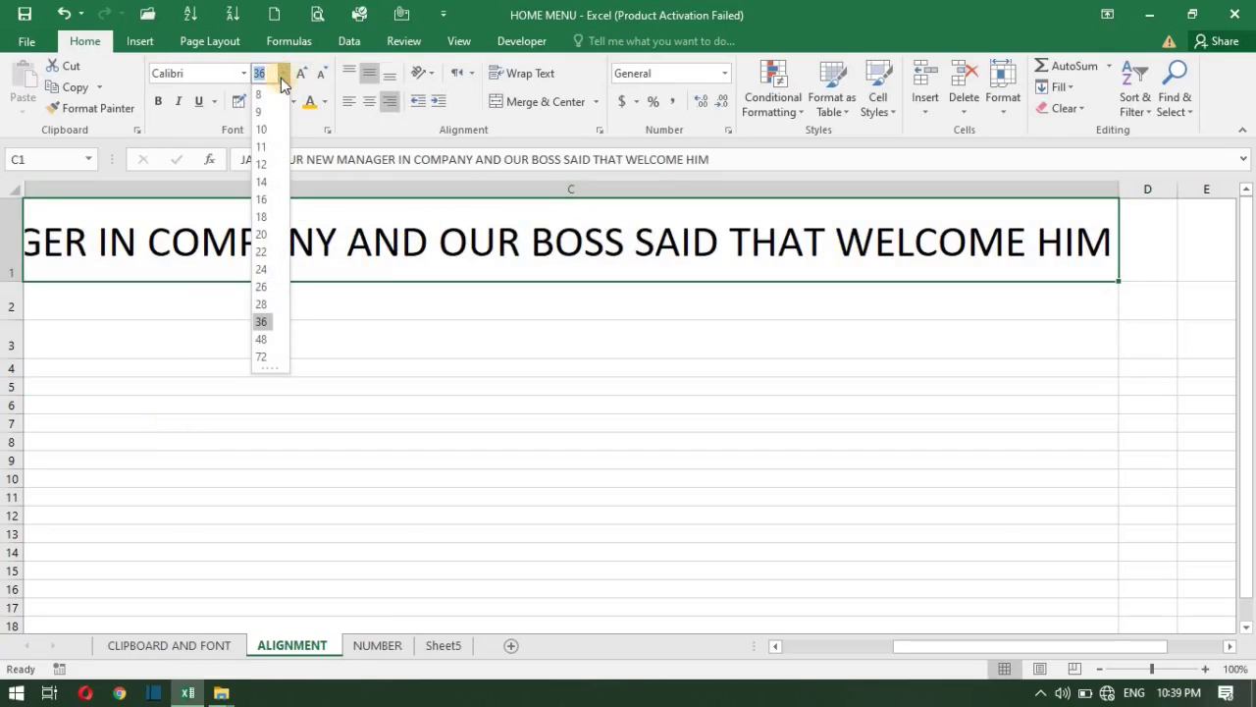
click(264, 264)
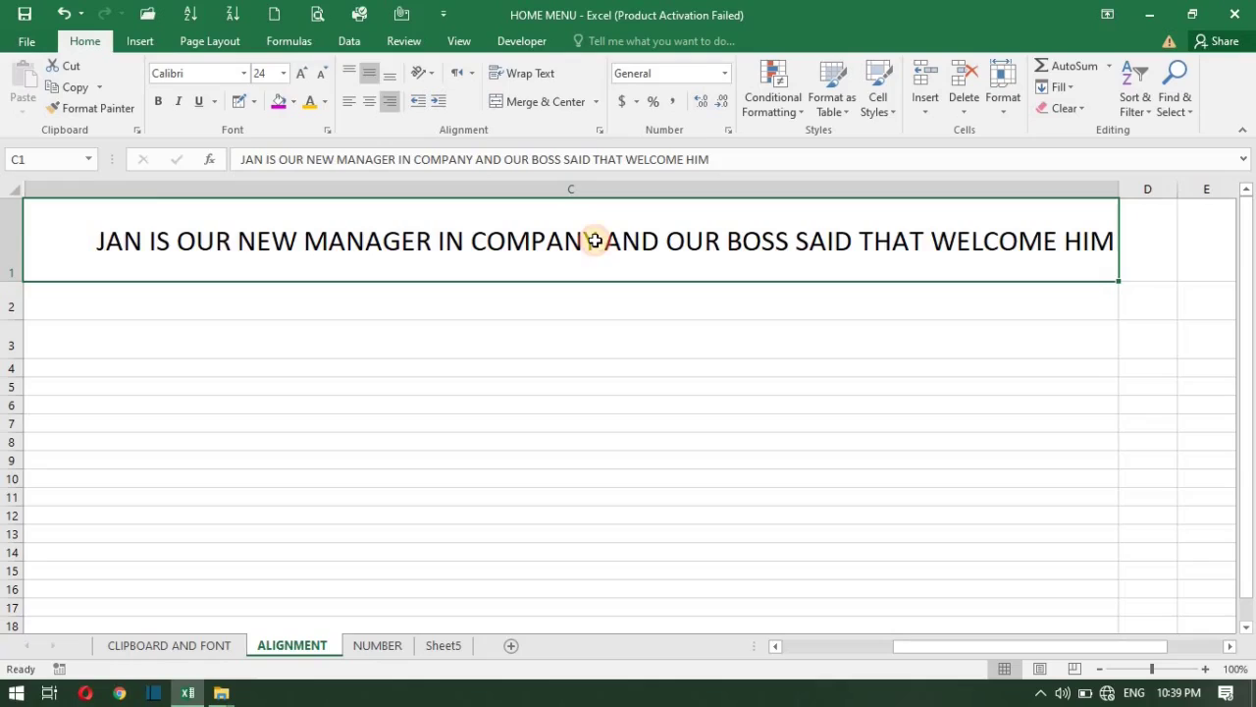
click(349, 102)
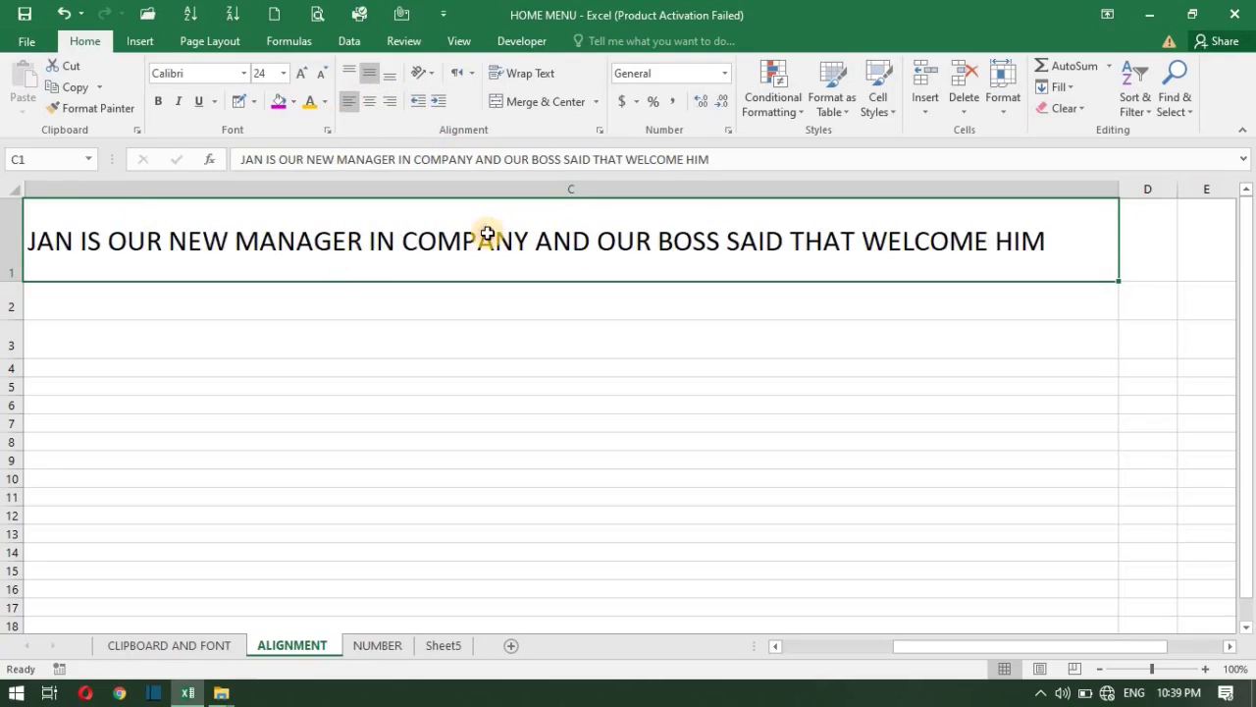
Bring up and dismiss column C's context menu several times, then check the C1 sentence
right_click(1116, 192)
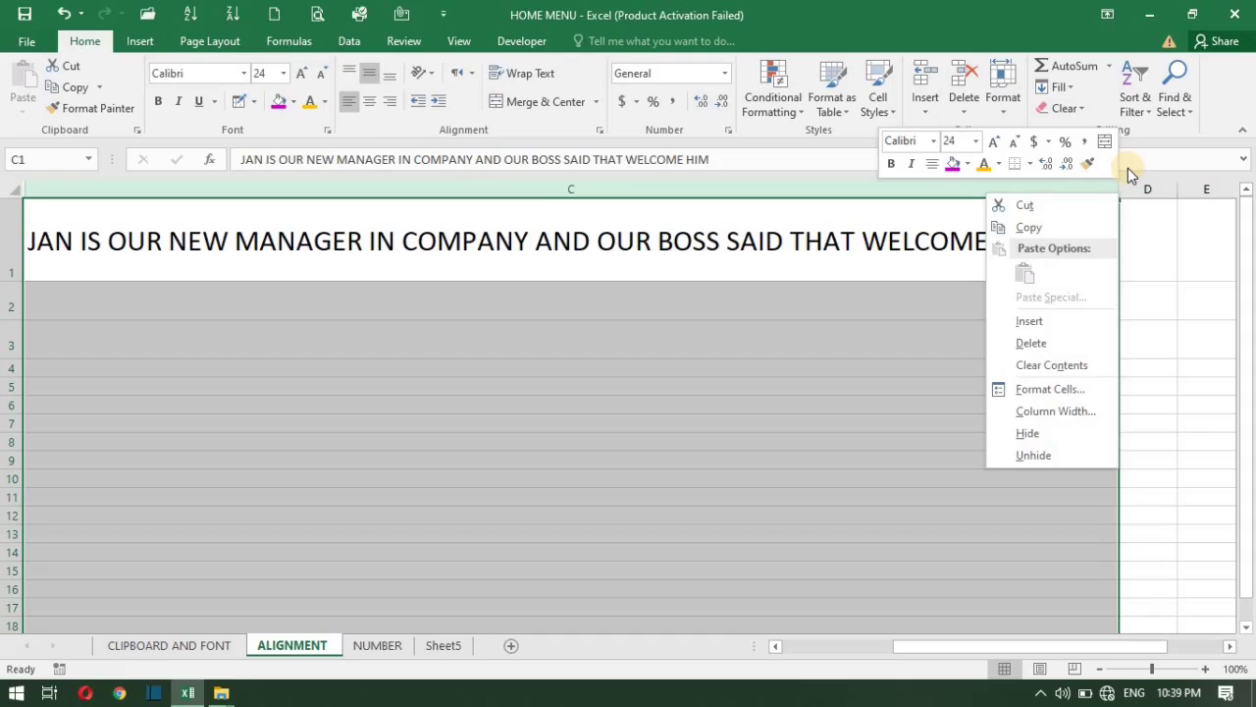
click(1127, 171)
right_click(1080, 189)
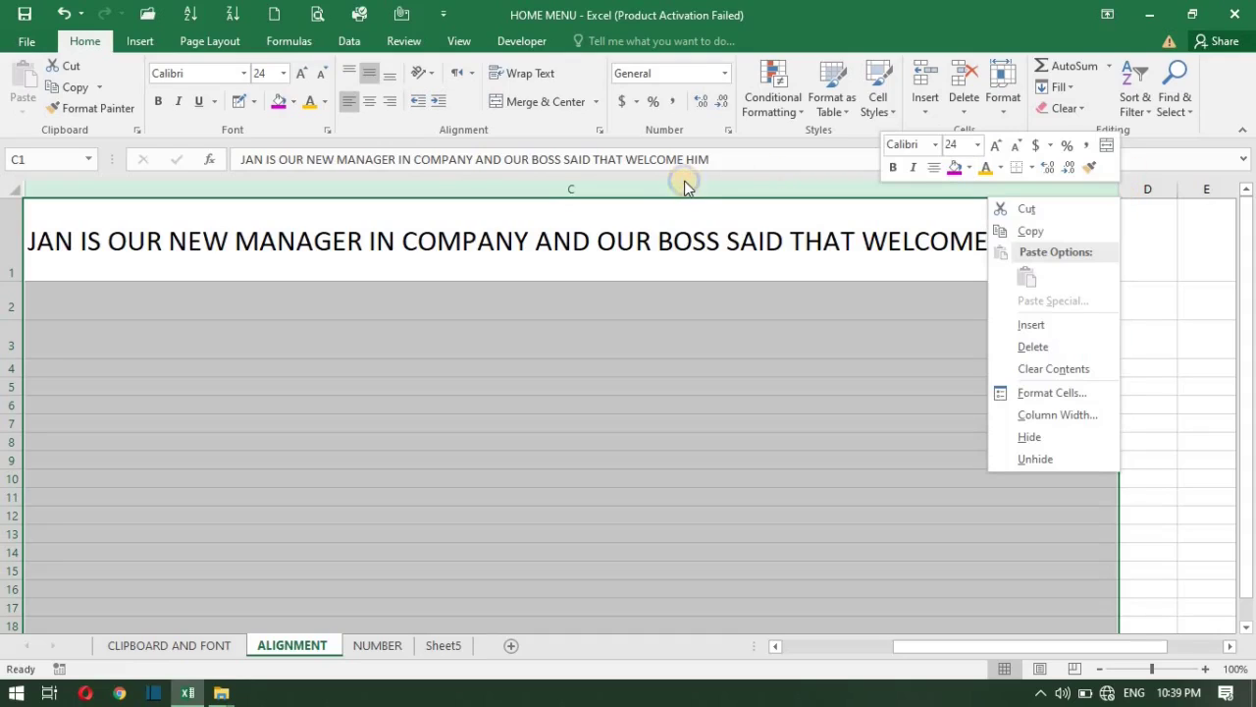
key(Escape)
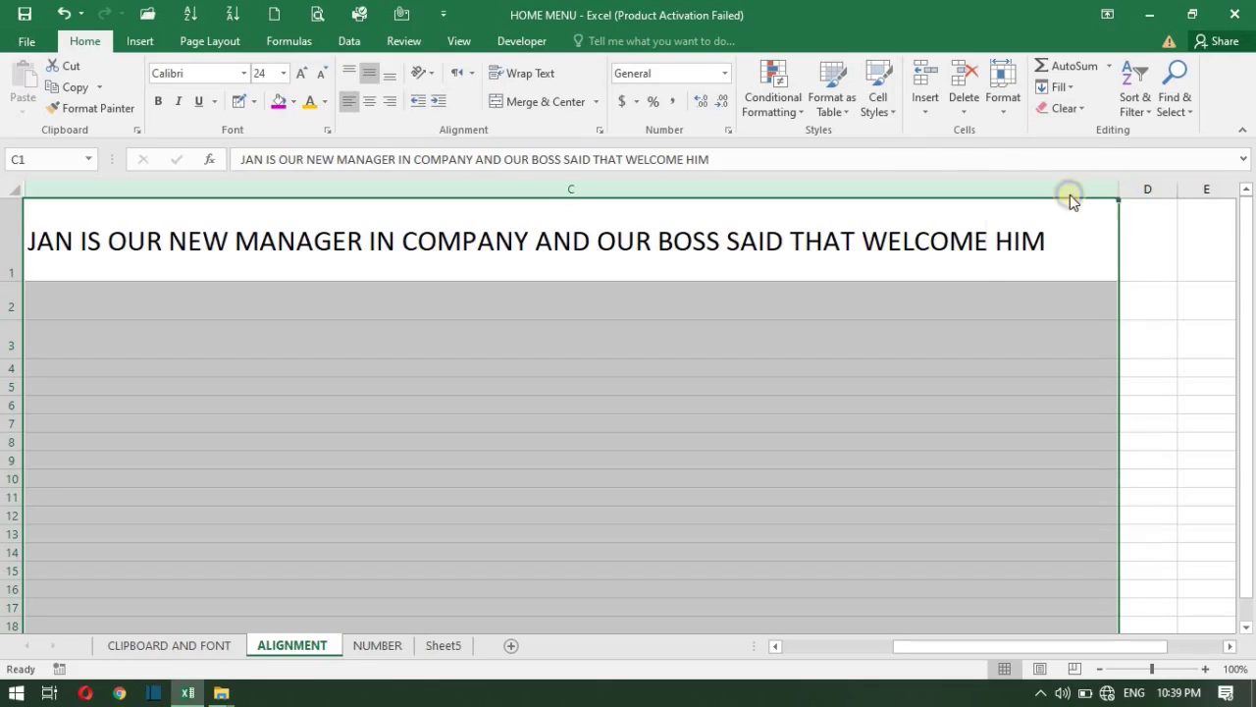
right_click(1115, 196)
key(Escape)
right_click(1115, 200)
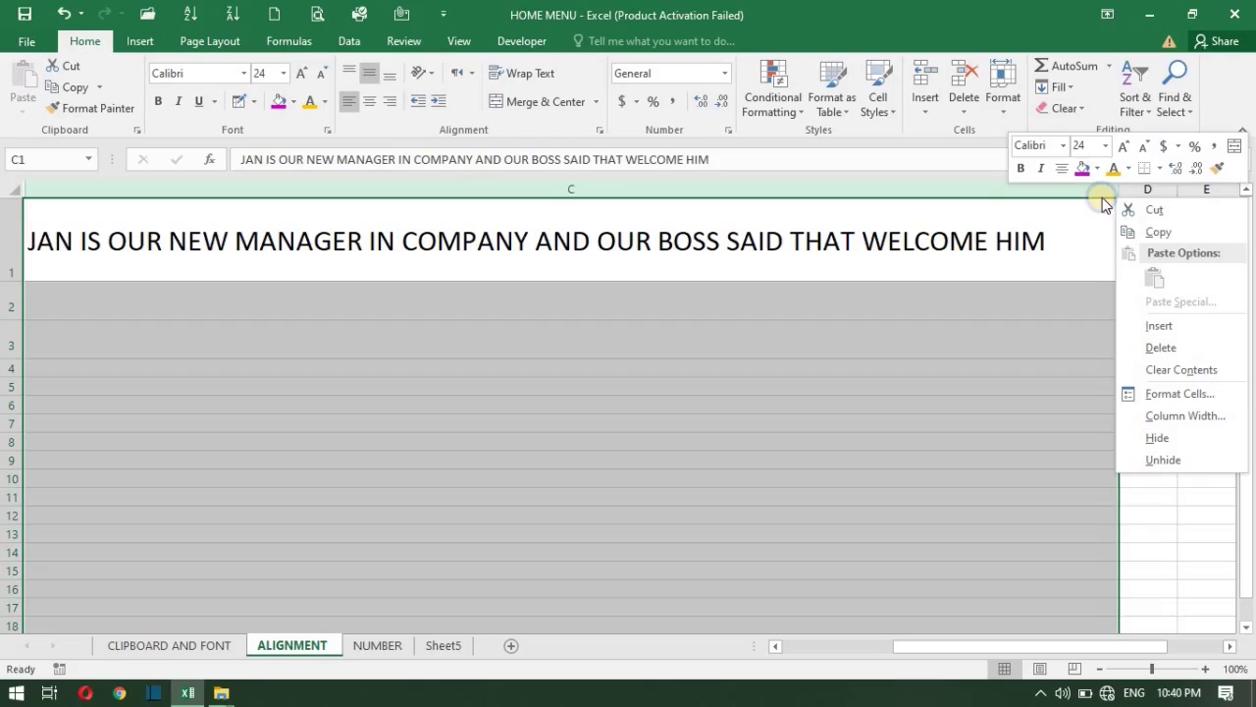
key(Escape)
double_click(1089, 272)
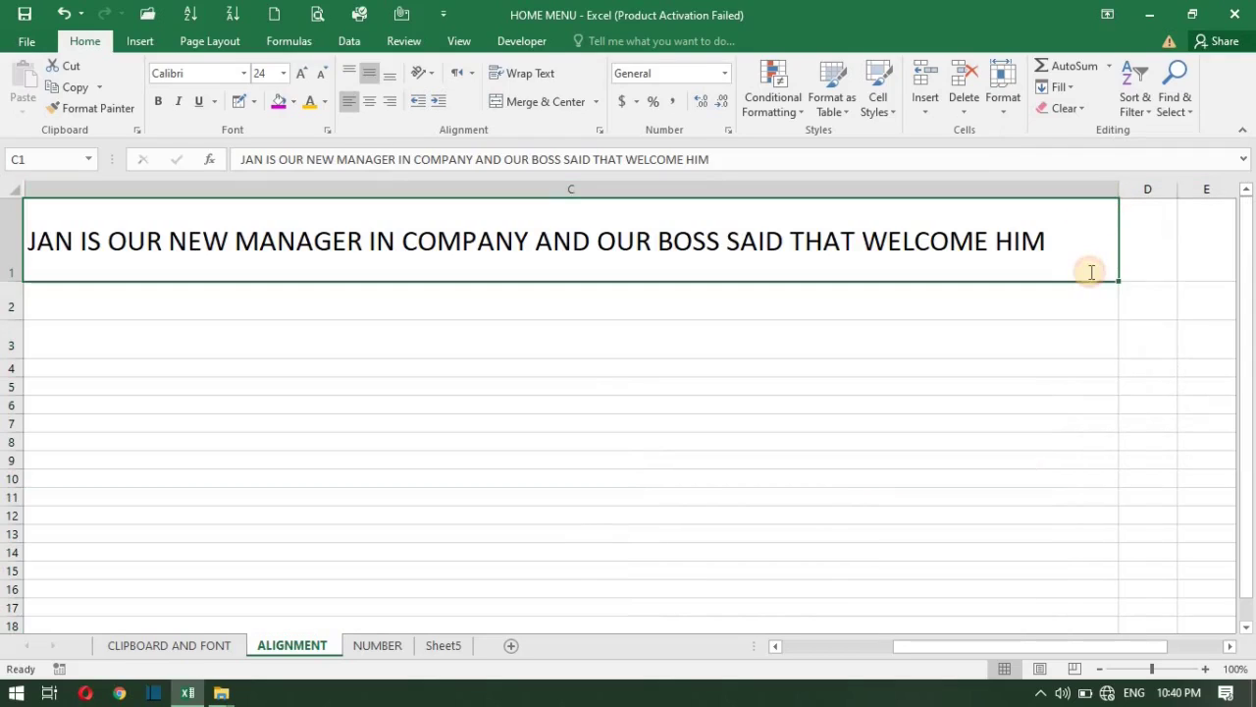
click(1130, 238)
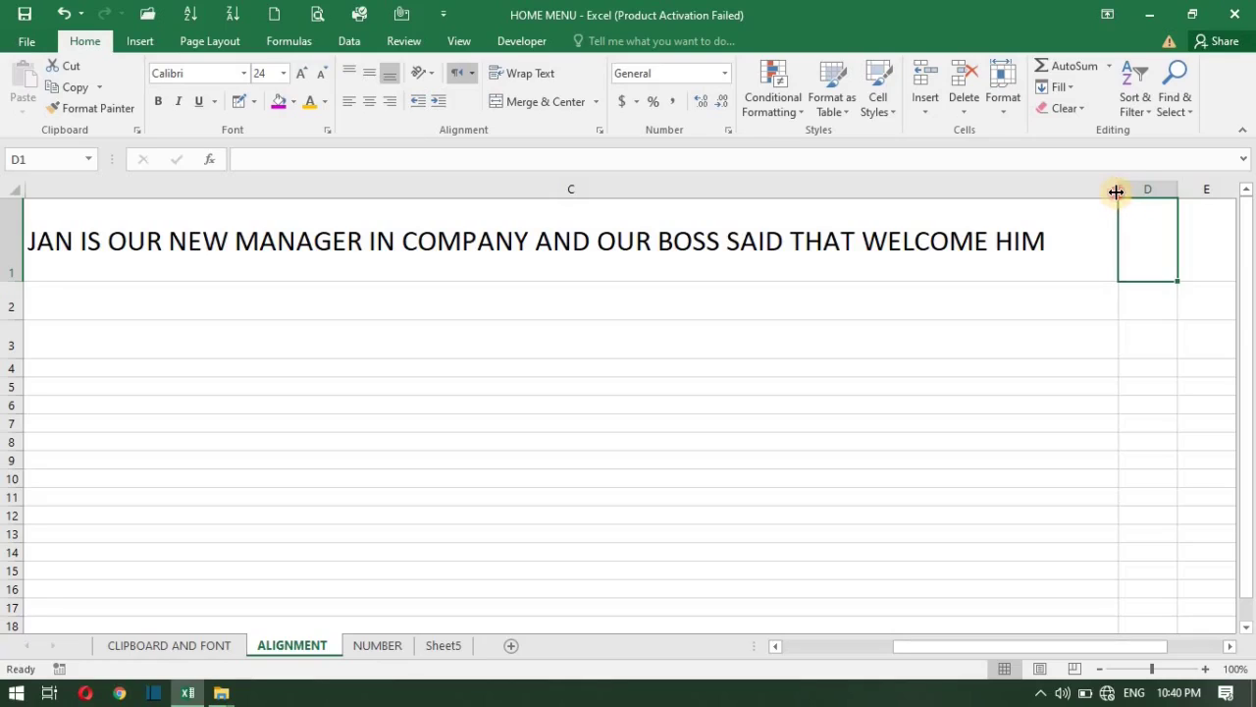
Narrow column C to a sliver showing only the word JAN
drag(1116, 191, 303, 212)
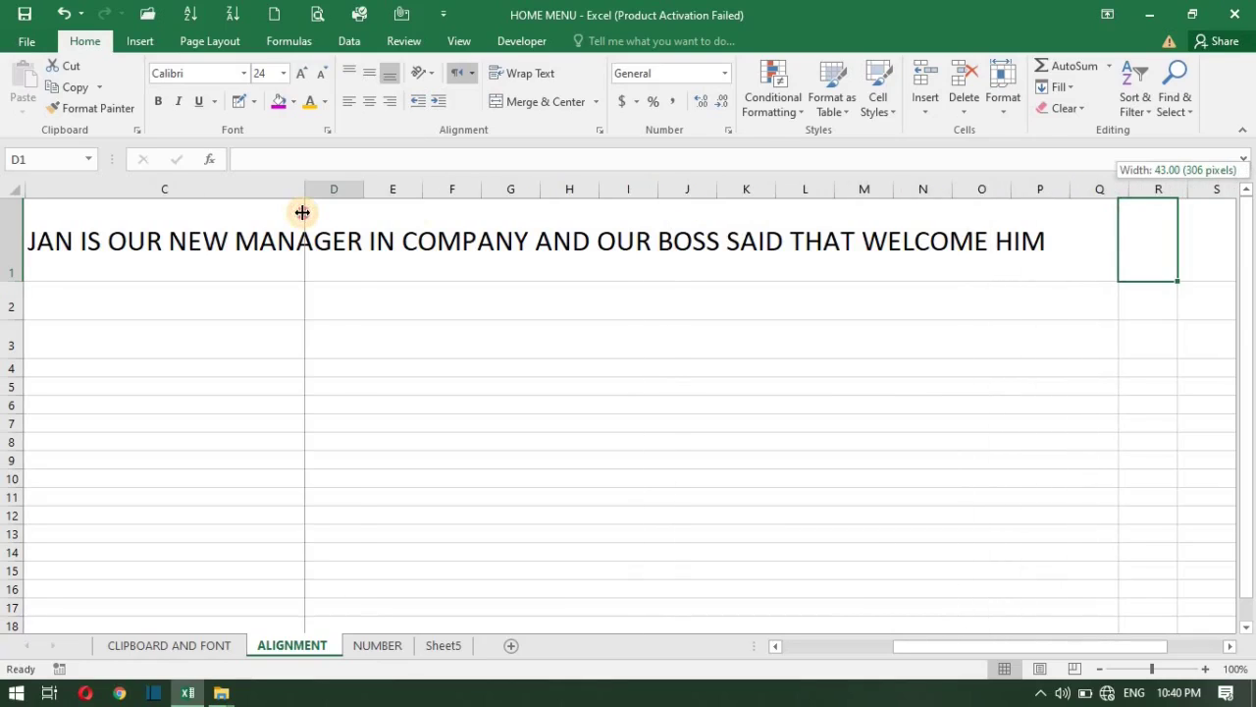
drag(303, 212, 398, 206)
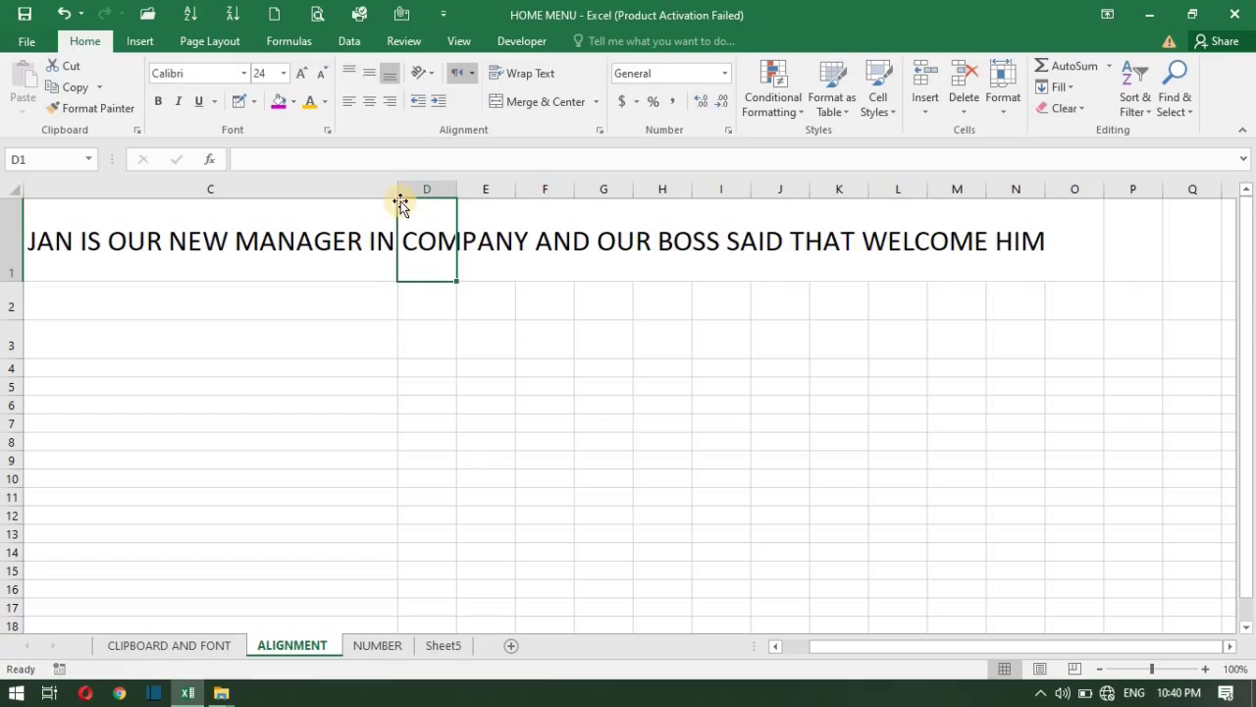
right_click(395, 195)
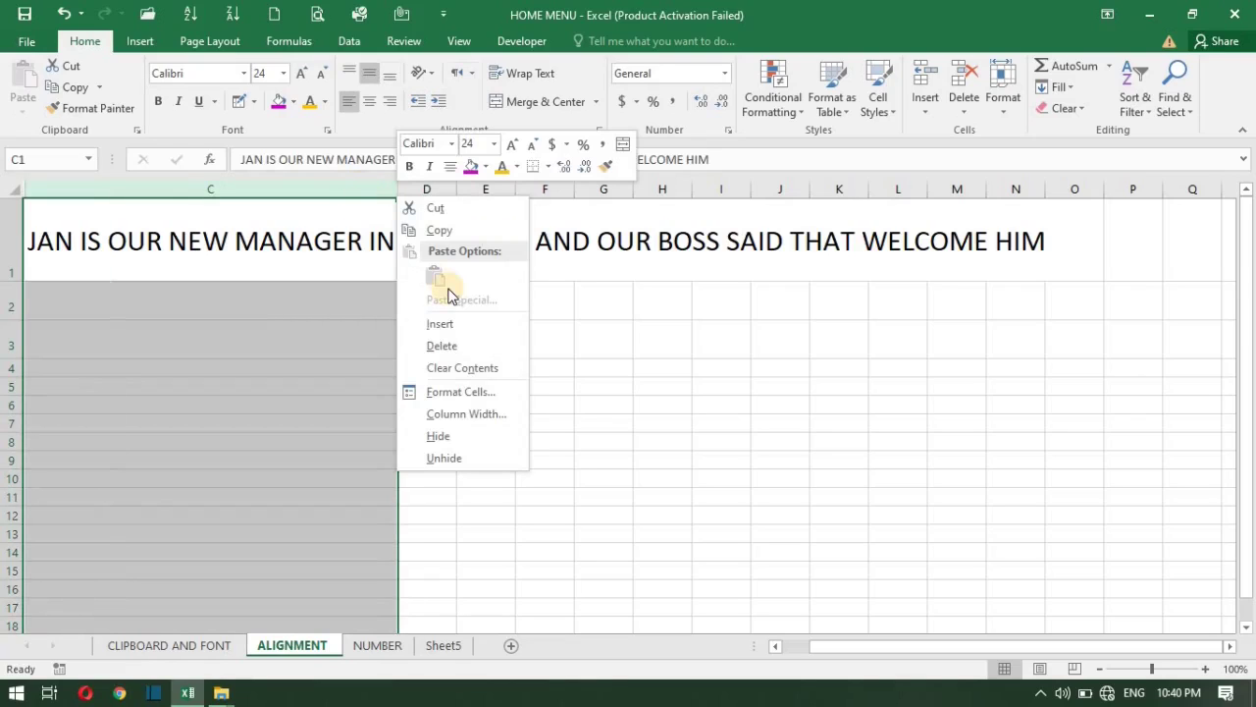
click(557, 289)
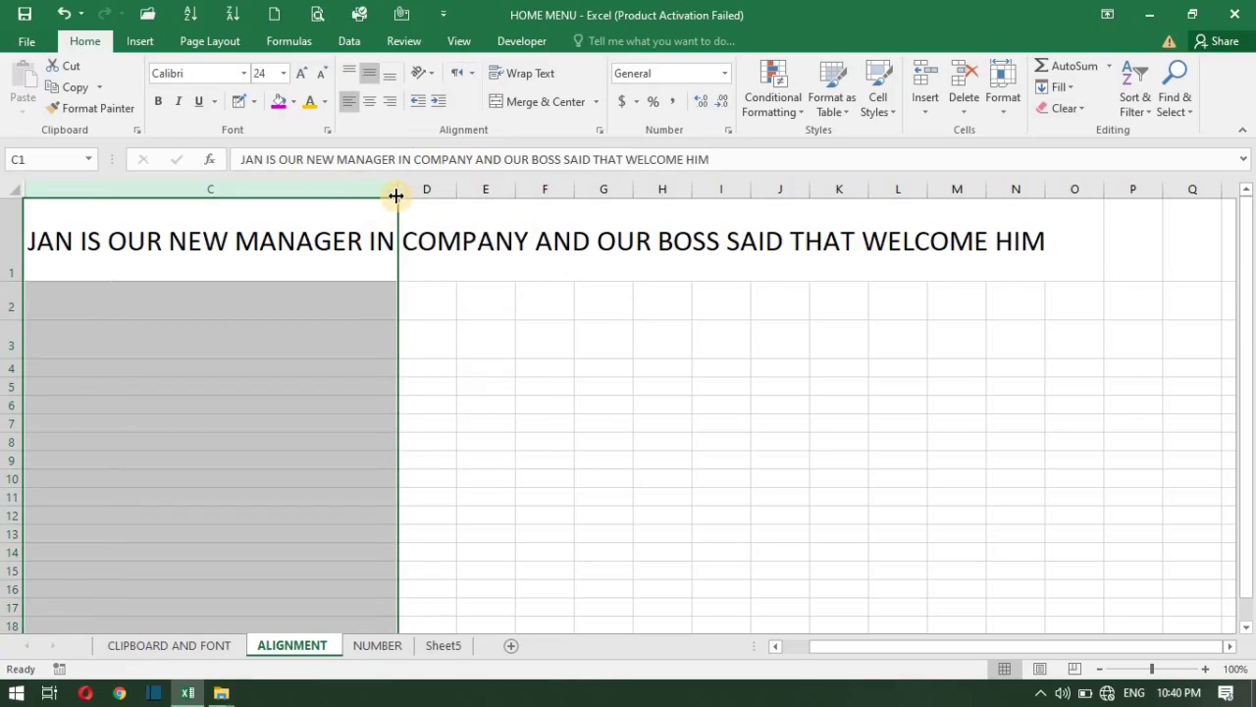
mouse_move(400, 194)
mouse_down()
mouse_move(53, 190)
mouse_move(70, 190)
mouse_up()
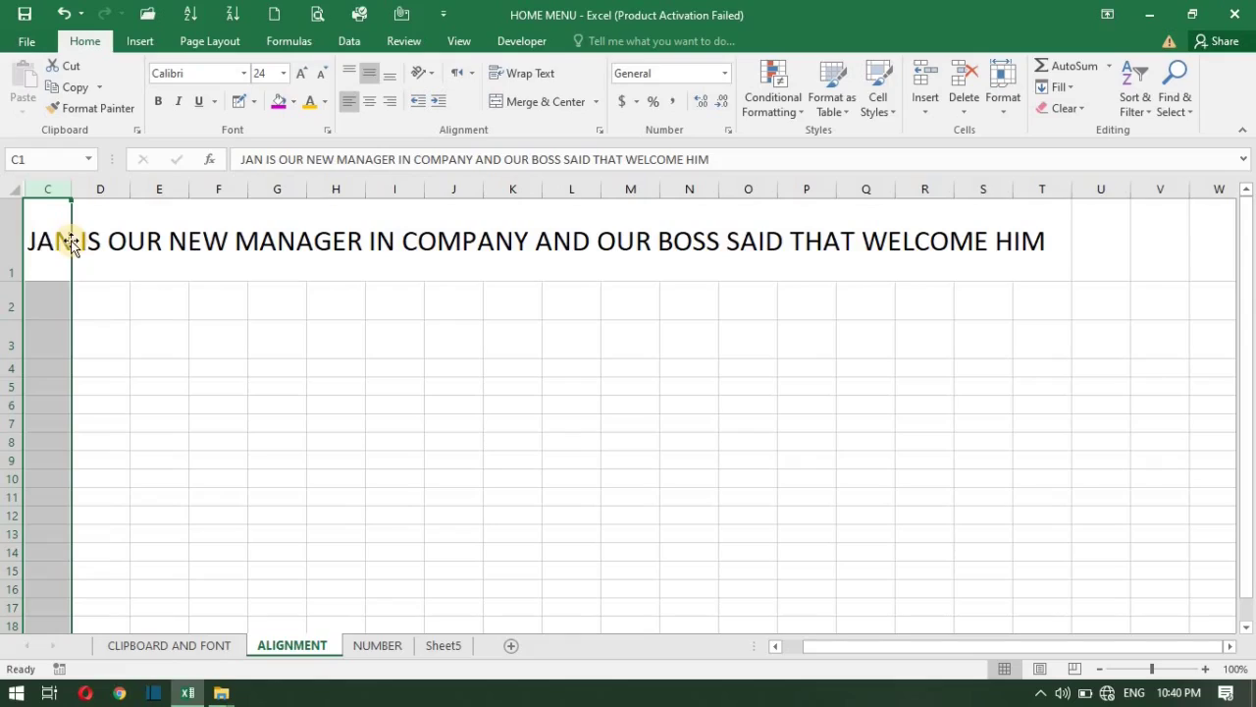
click(37, 243)
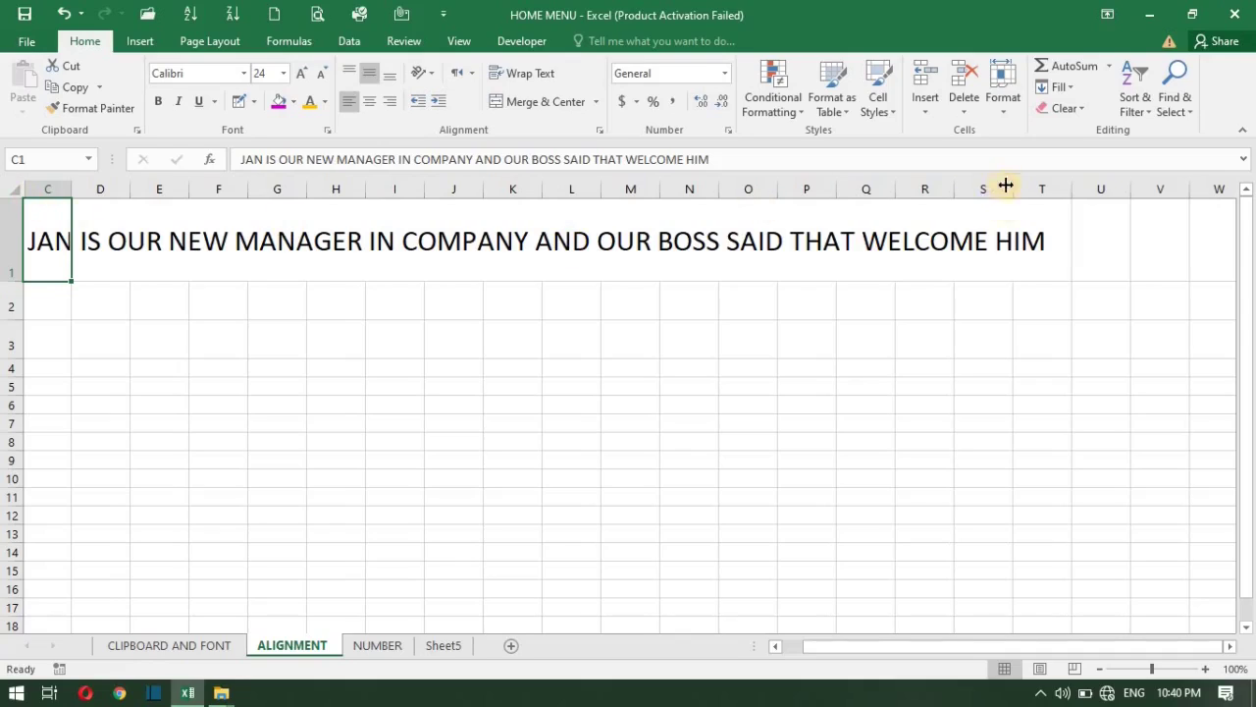
click(1042, 247)
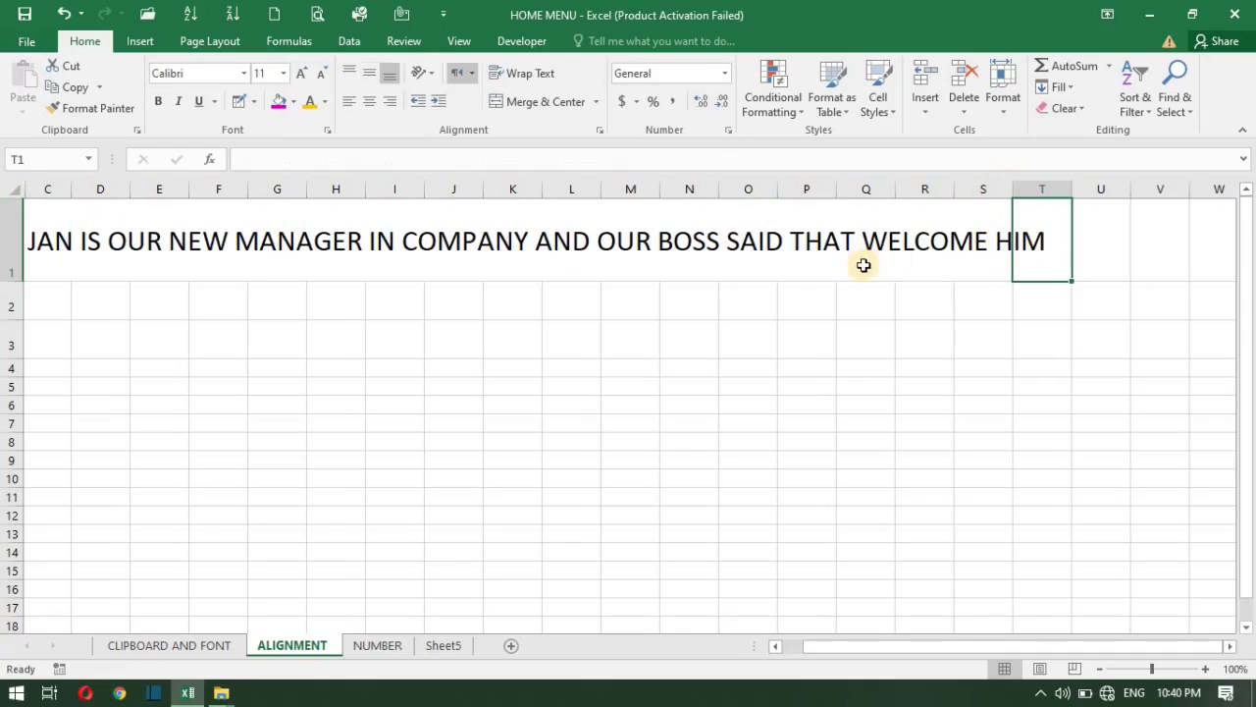
click(942, 247)
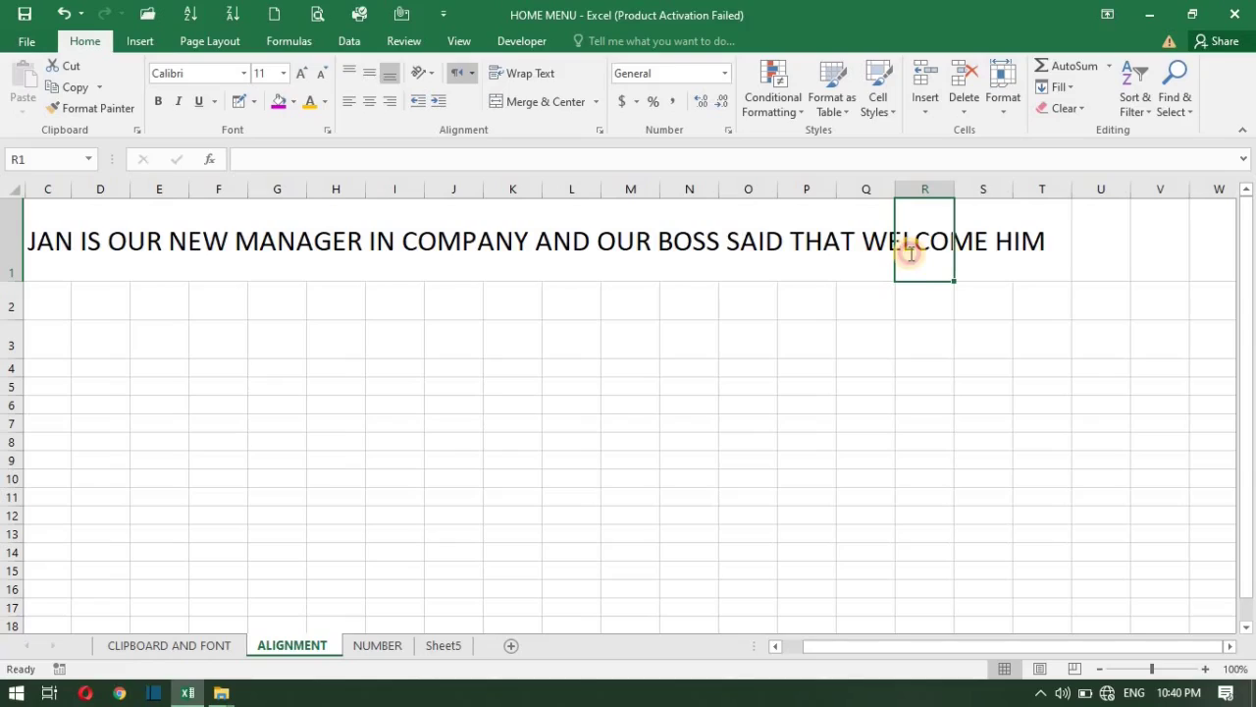
text(yyjghjhg)
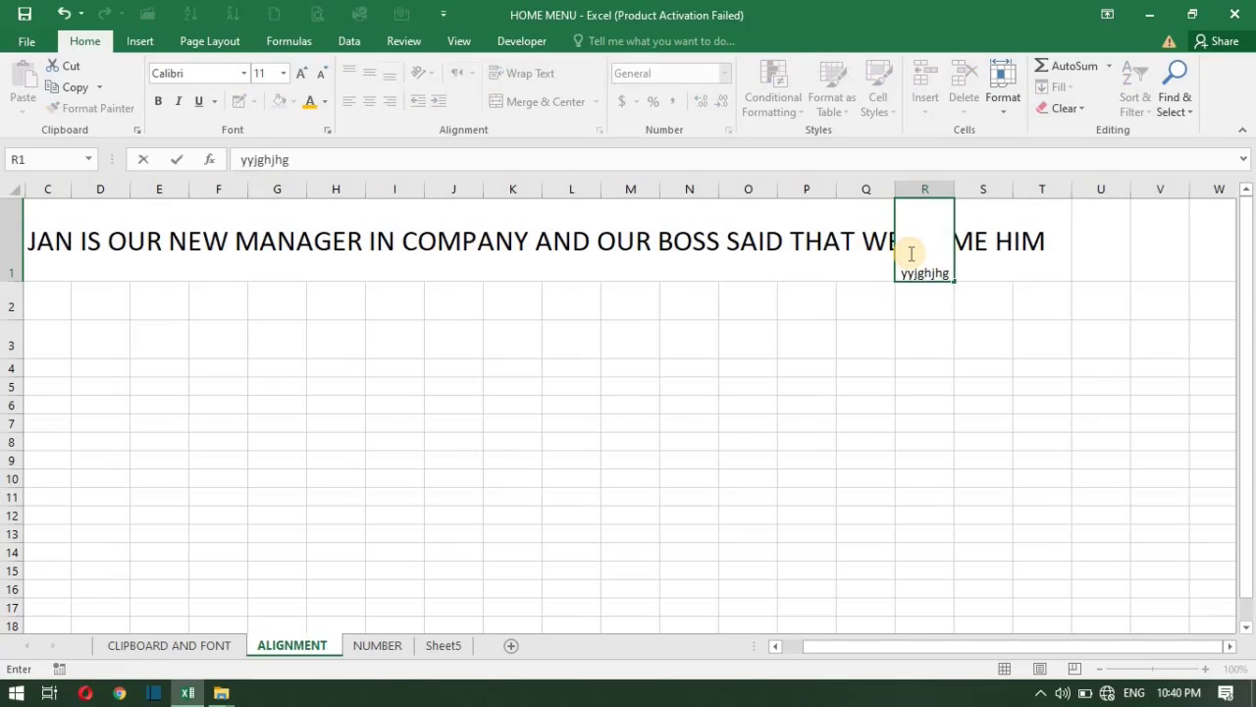
key(BackSpace)
key(BackSpace)
key(BackSpace)
key(BackSpace)
key(BackSpace)
key(BackSpace)
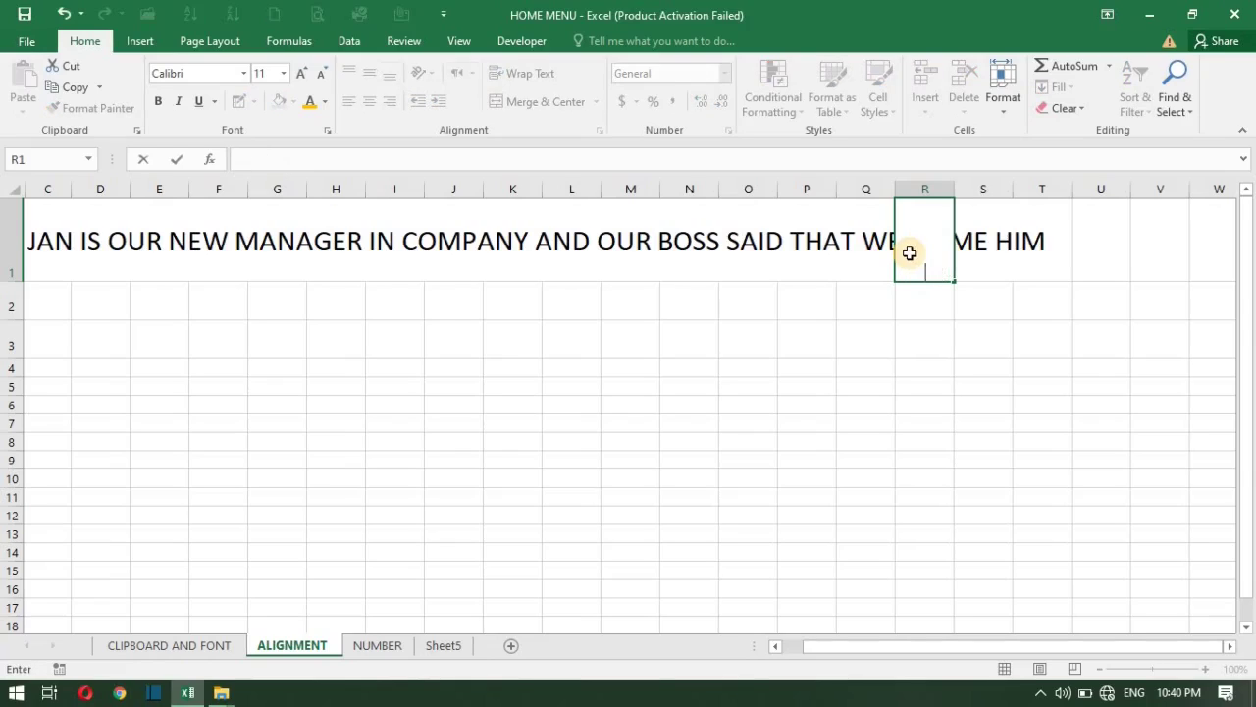
key(Return)
click(926, 250)
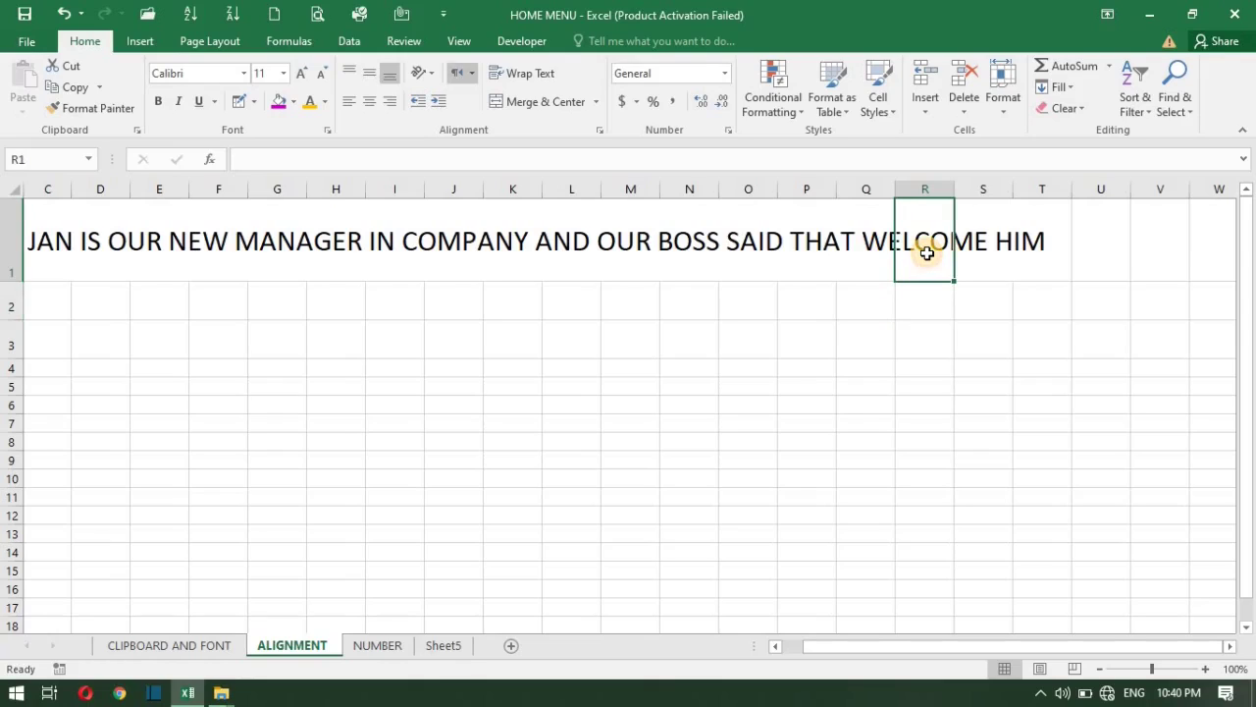
click(141, 247)
click(49, 249)
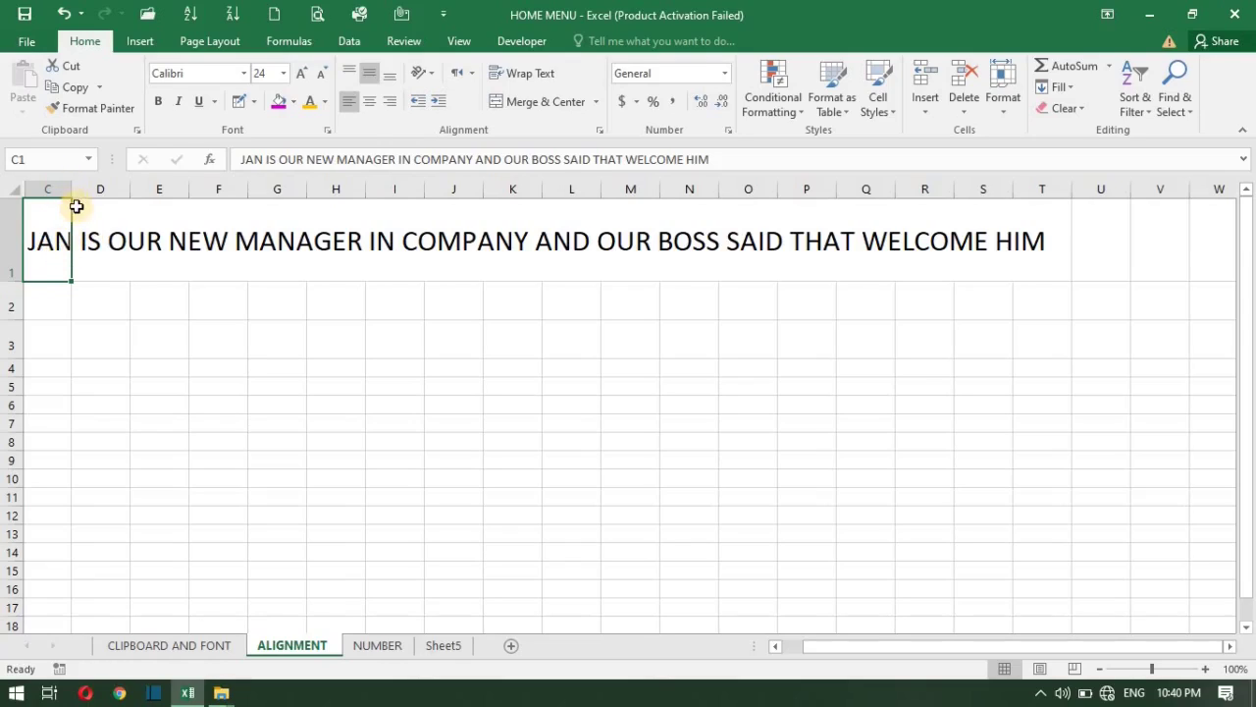
Apply Wrap Text to C1, then inspect the wrapped sentence fragments inside the cell
click(540, 75)
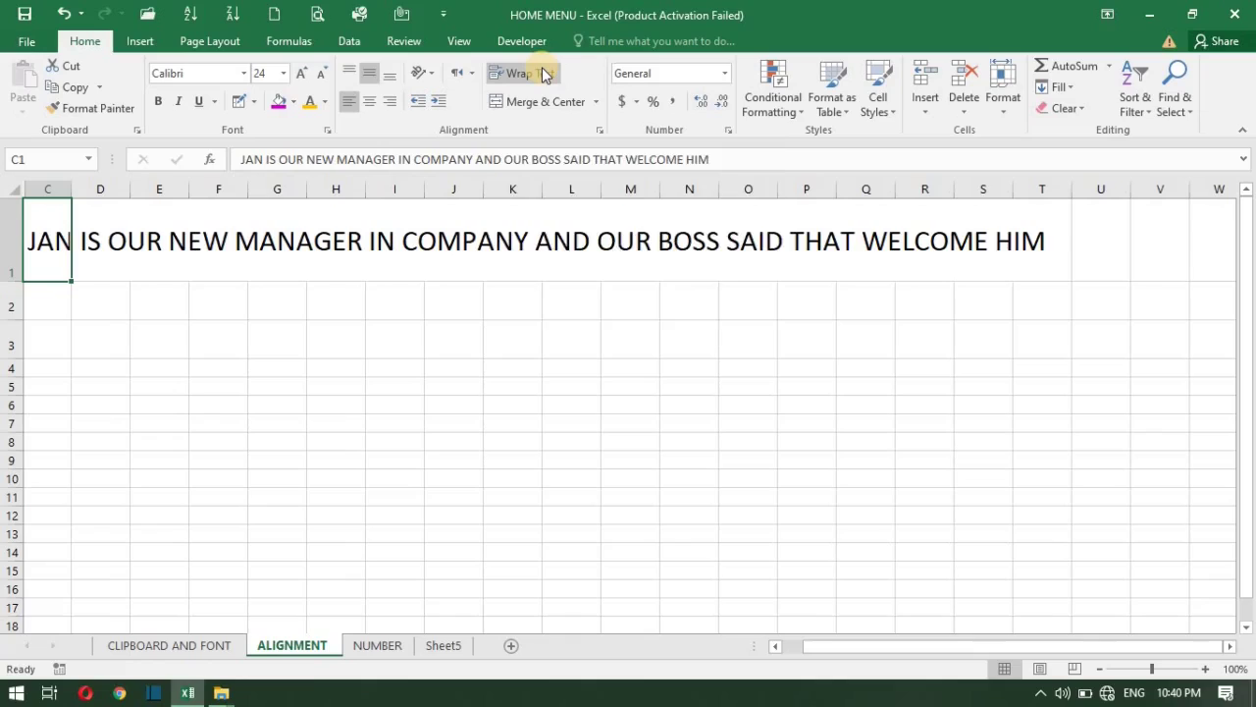
click(545, 74)
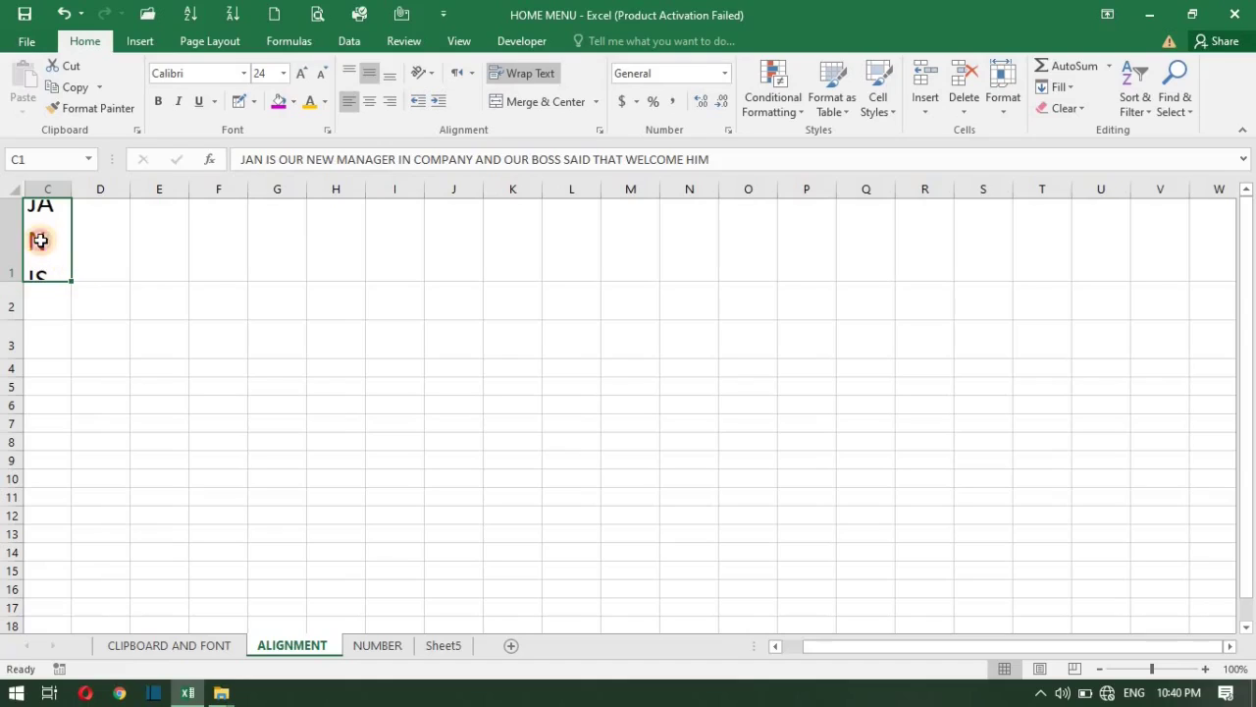
double_click(39, 240)
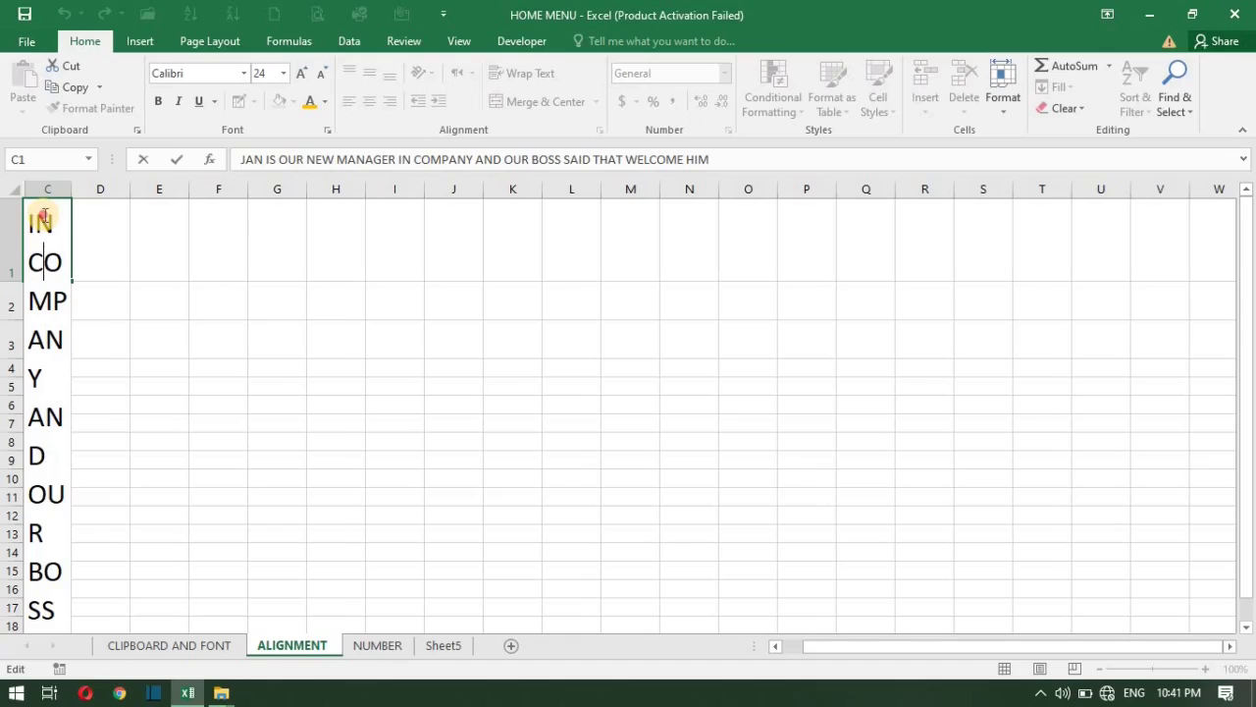
click(39, 217)
key(Up)
key(Up)
key(Up)
key(Up)
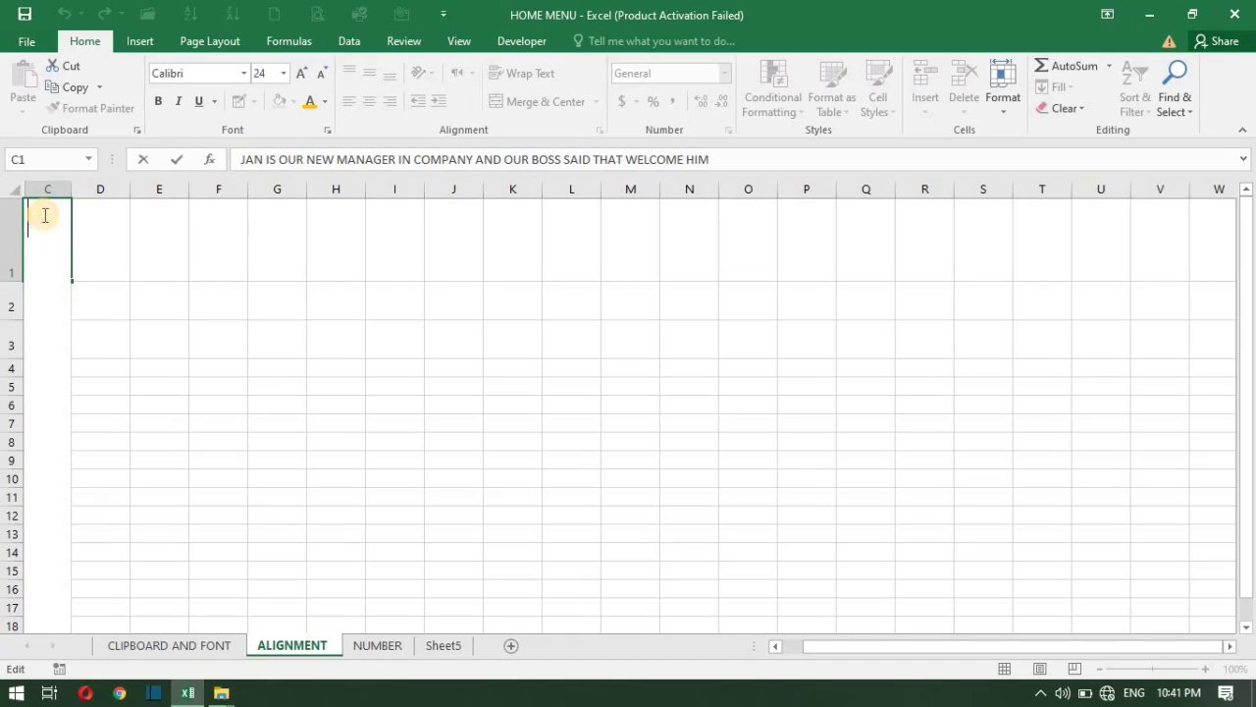
key(Up)
key(Up)
key(Up)
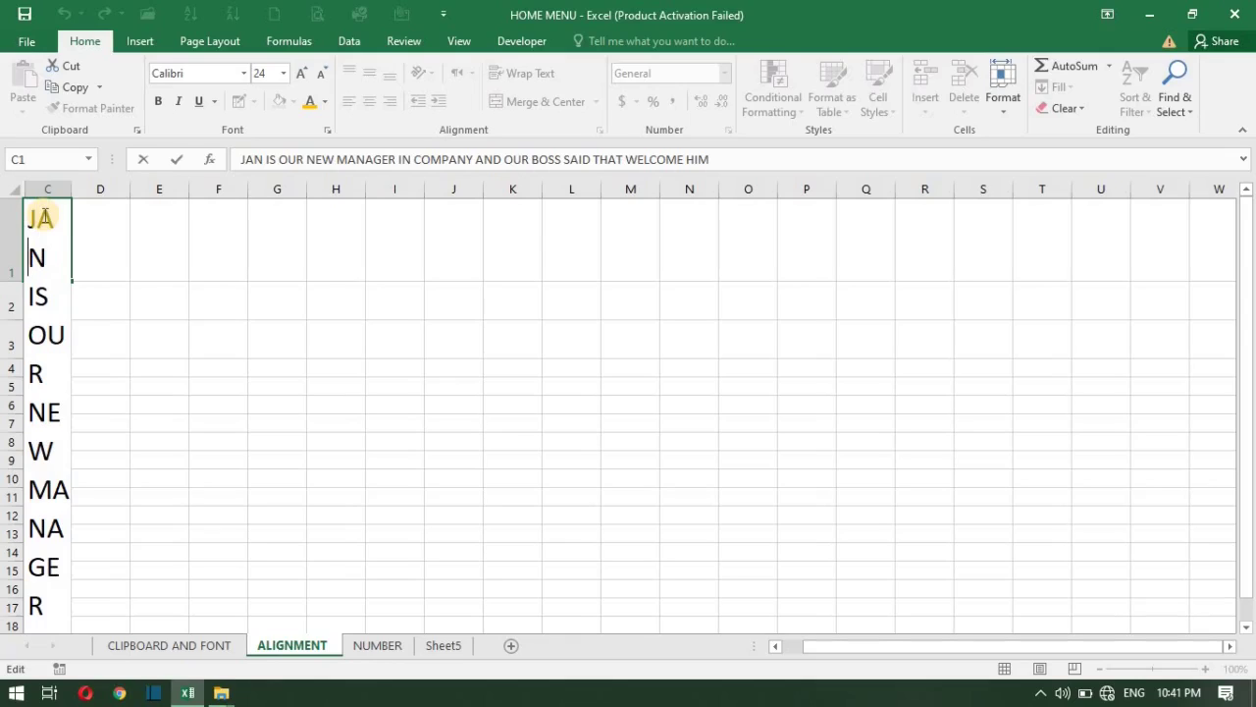
key(Down)
key(Down)
key(Down)
key(Down)
key(Down)
key(Down)
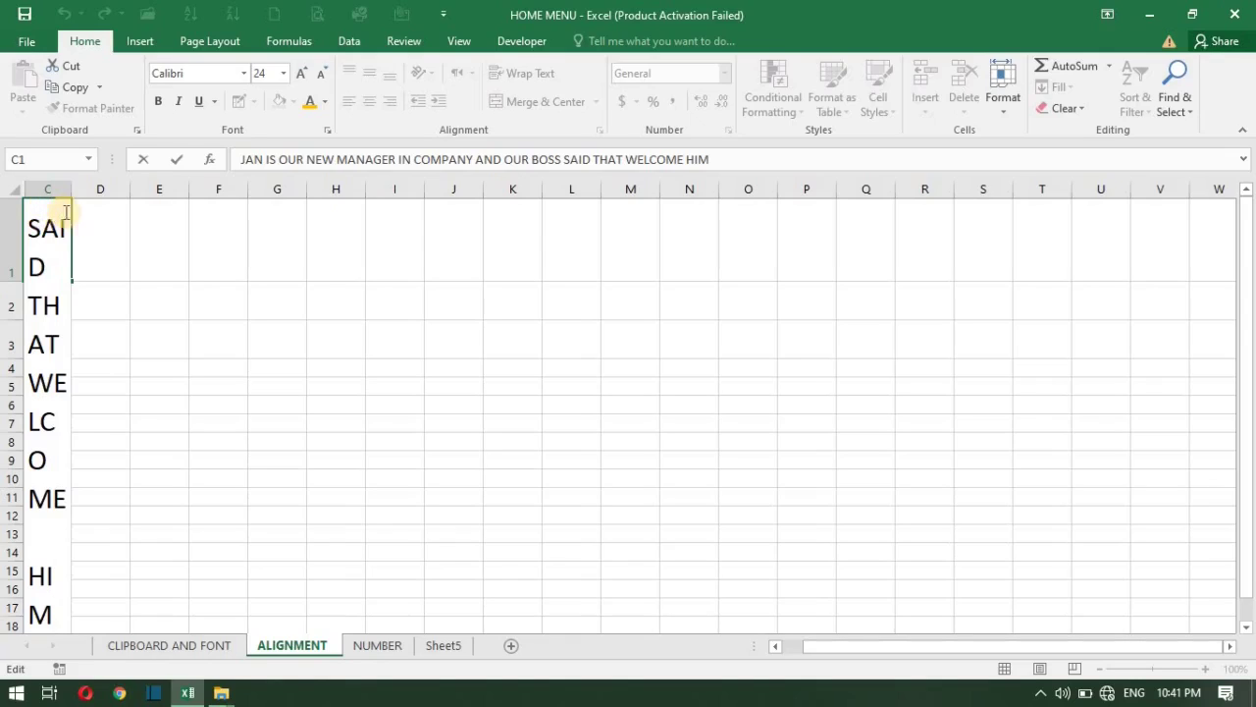
click(60, 228)
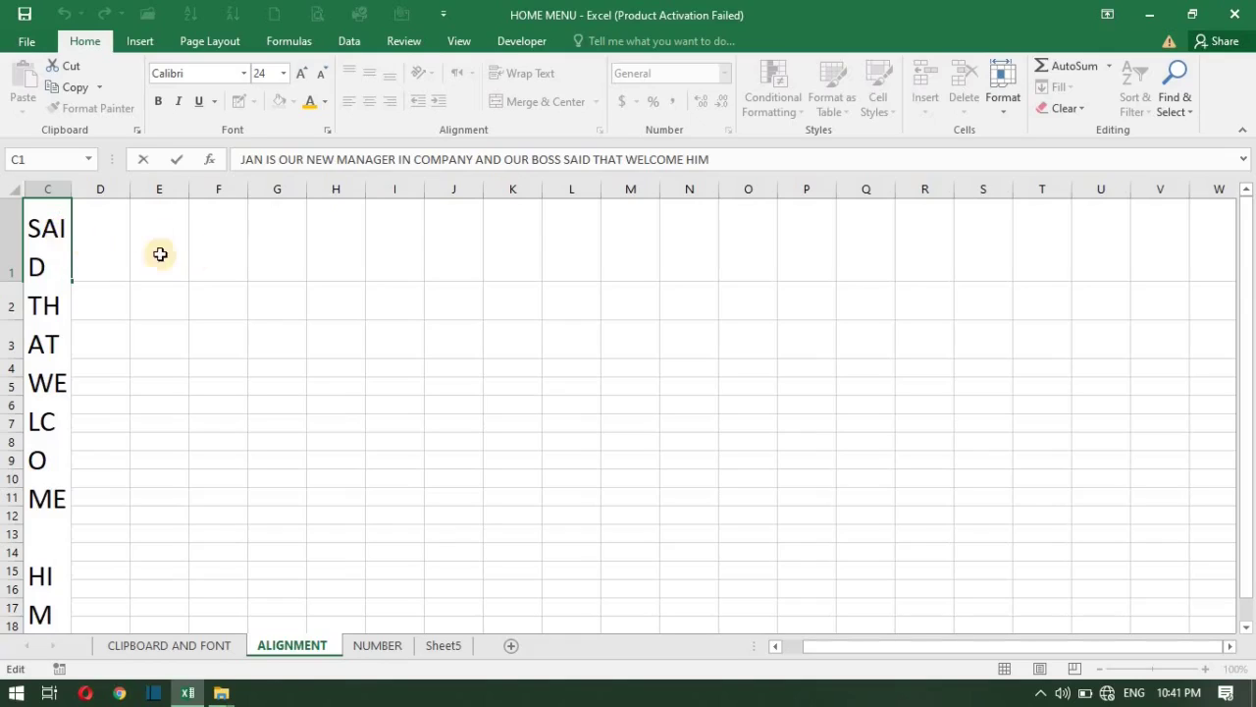
click(106, 261)
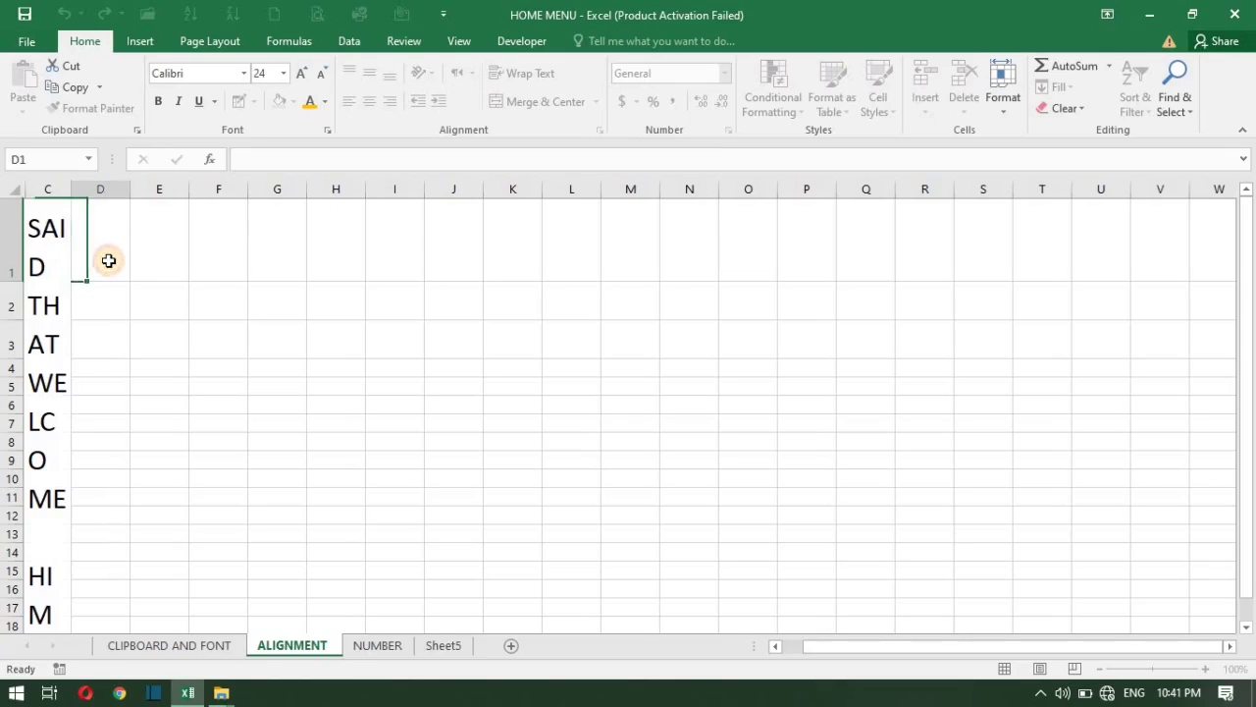
key(Left)
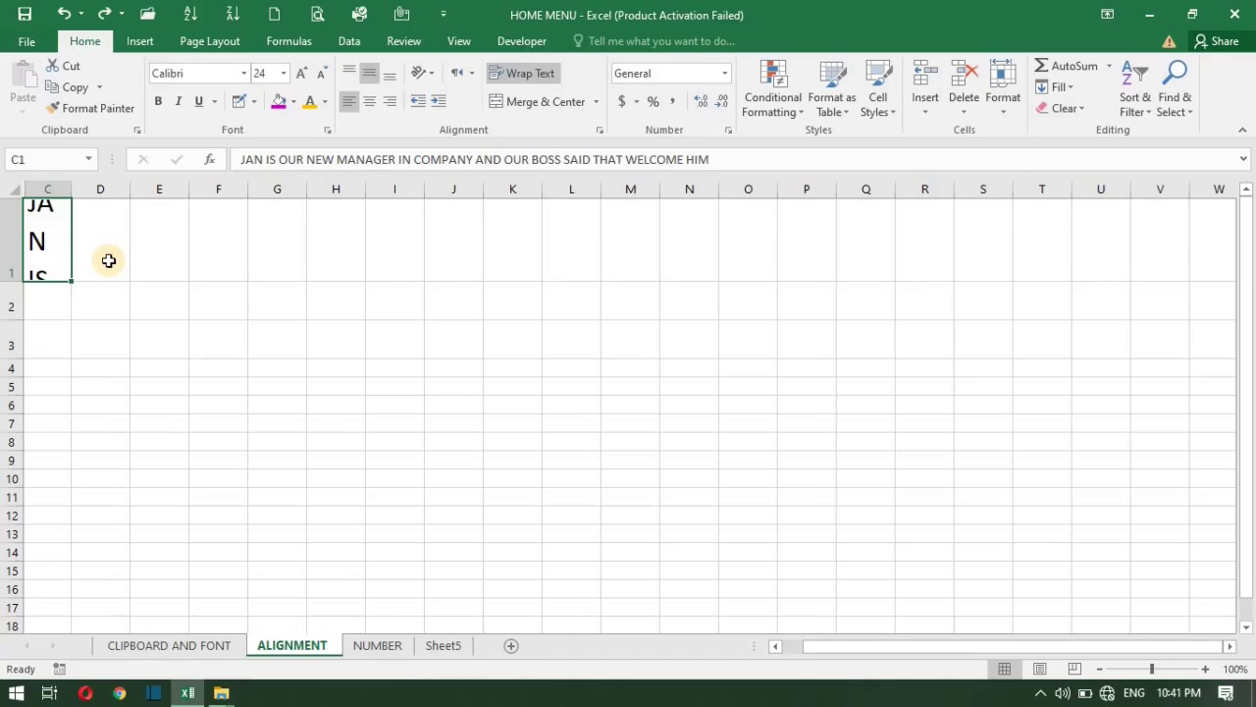
key(alt+h)
key(w)
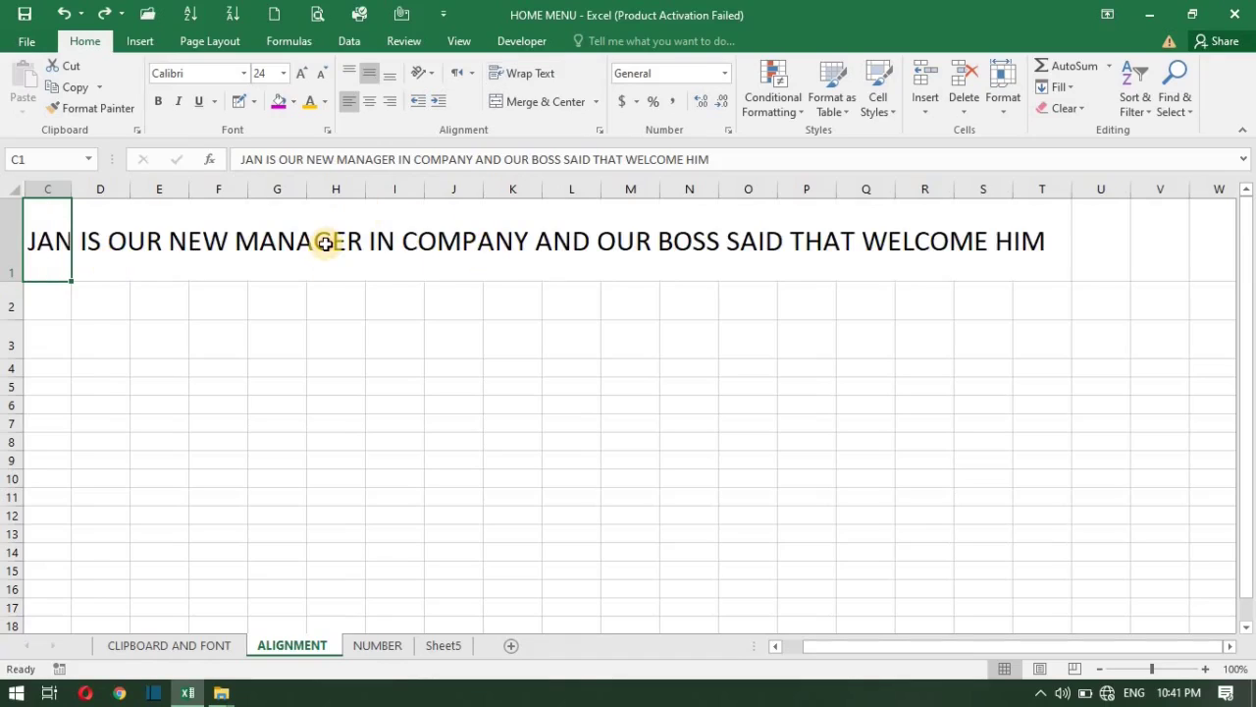
click(327, 241)
click(63, 240)
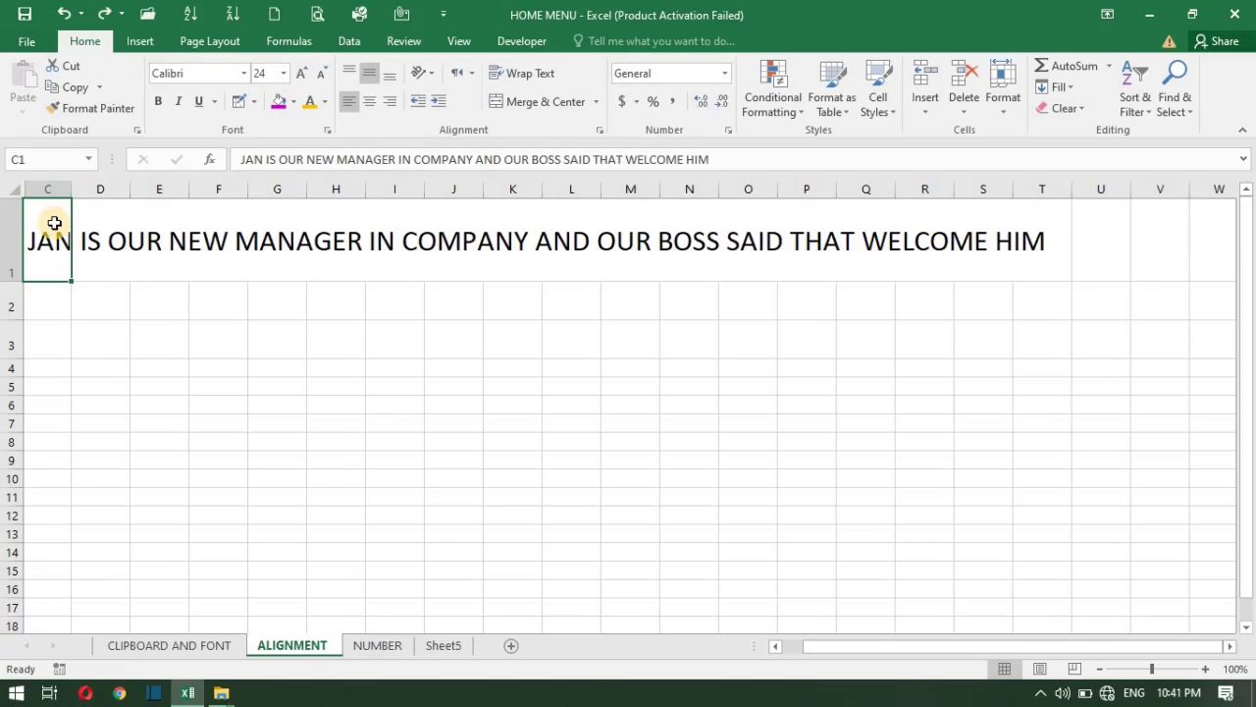
click(121, 225)
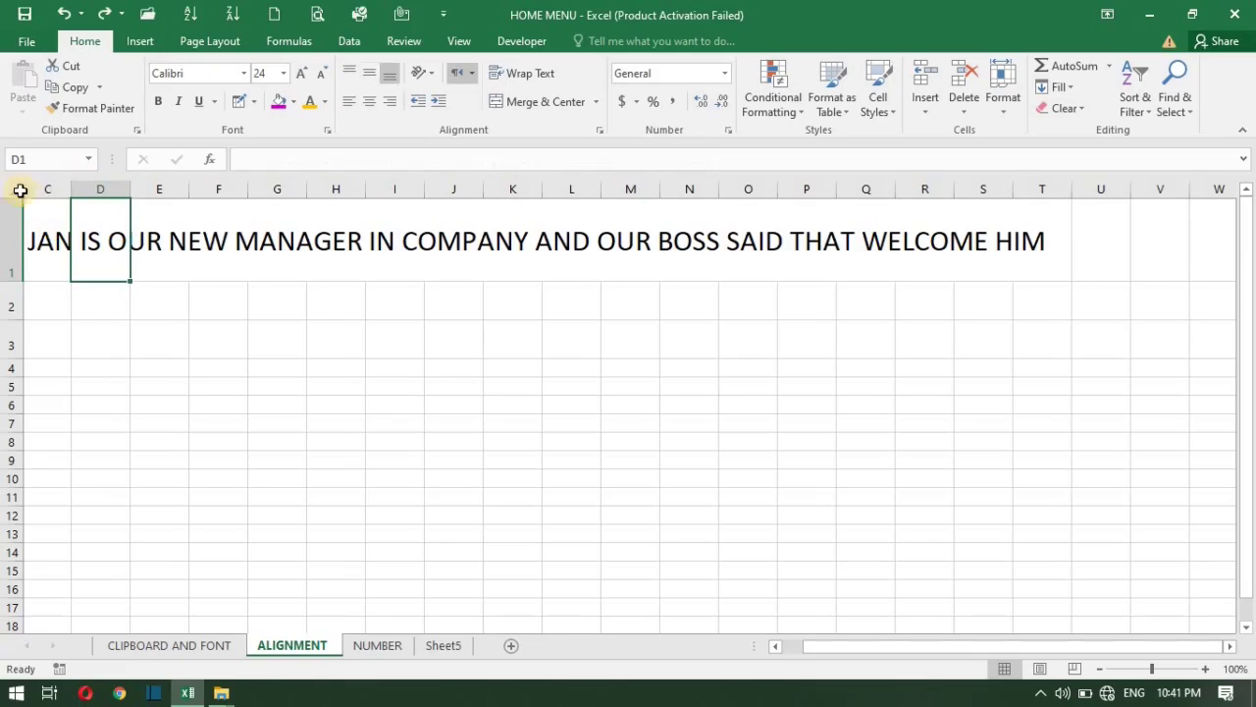
click(46, 202)
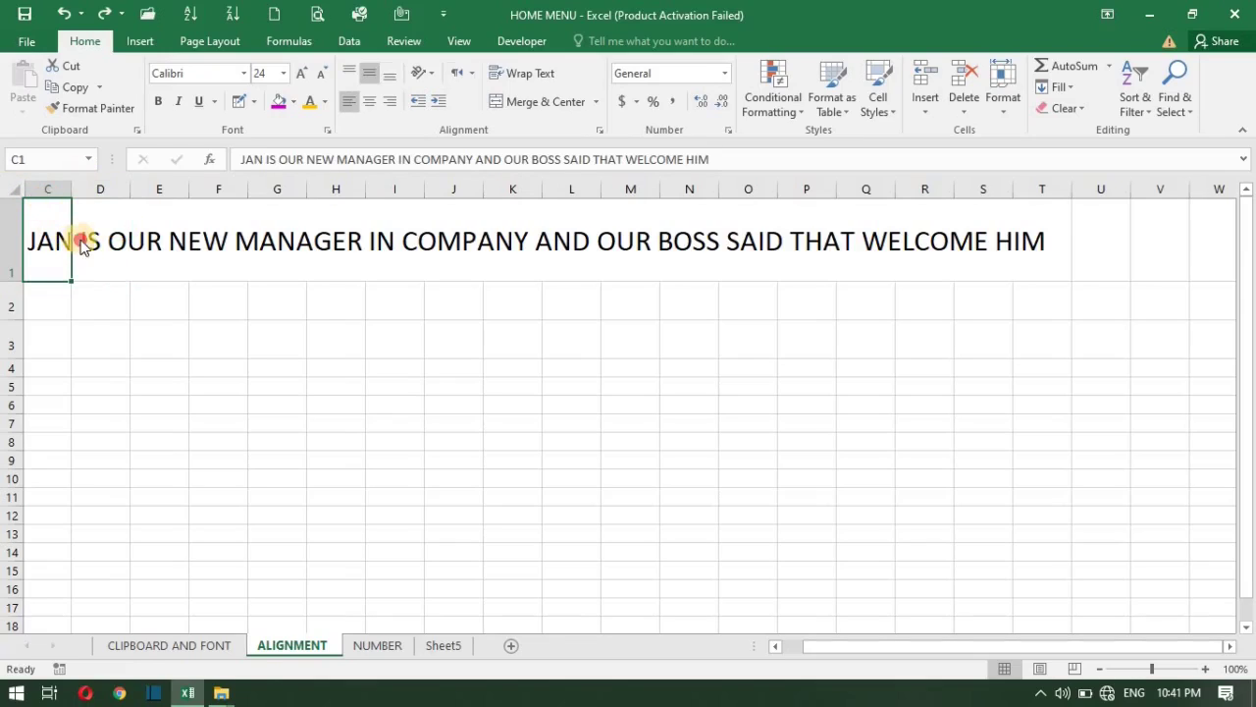
mouse_move(73, 235)
mouse_down()
mouse_move(168, 253)
mouse_move(75, 220)
mouse_up()
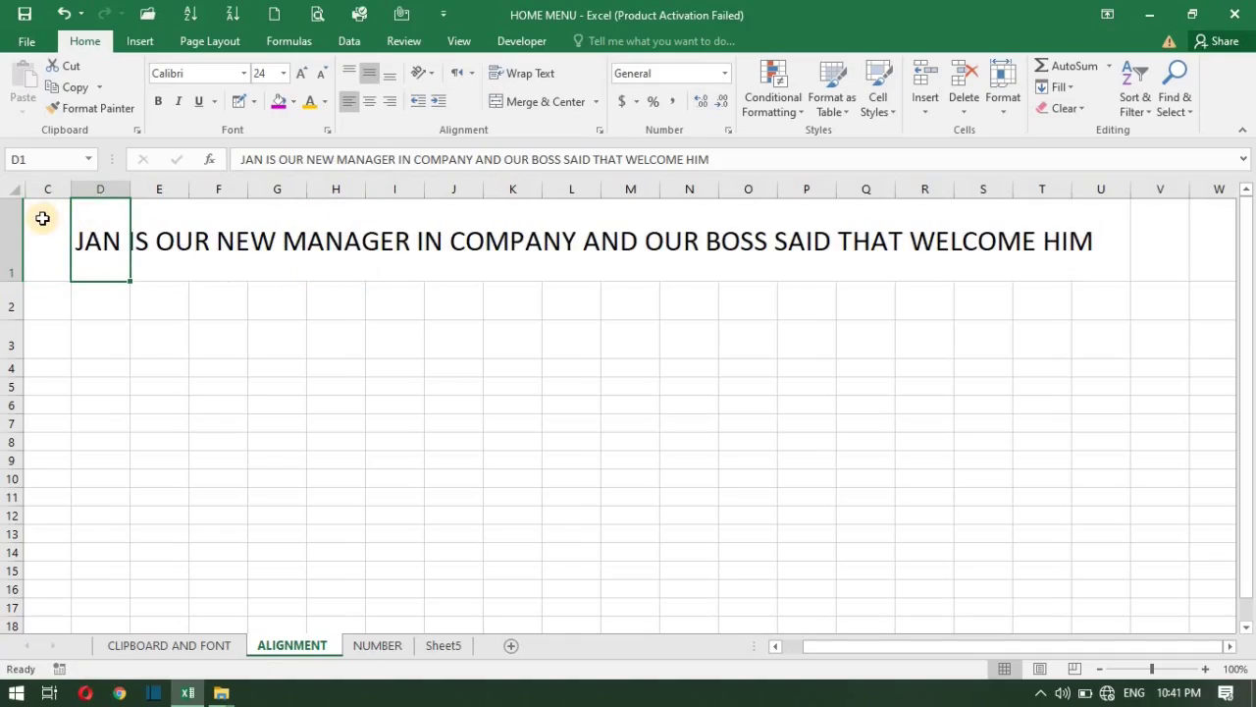
key(ctrl+z)
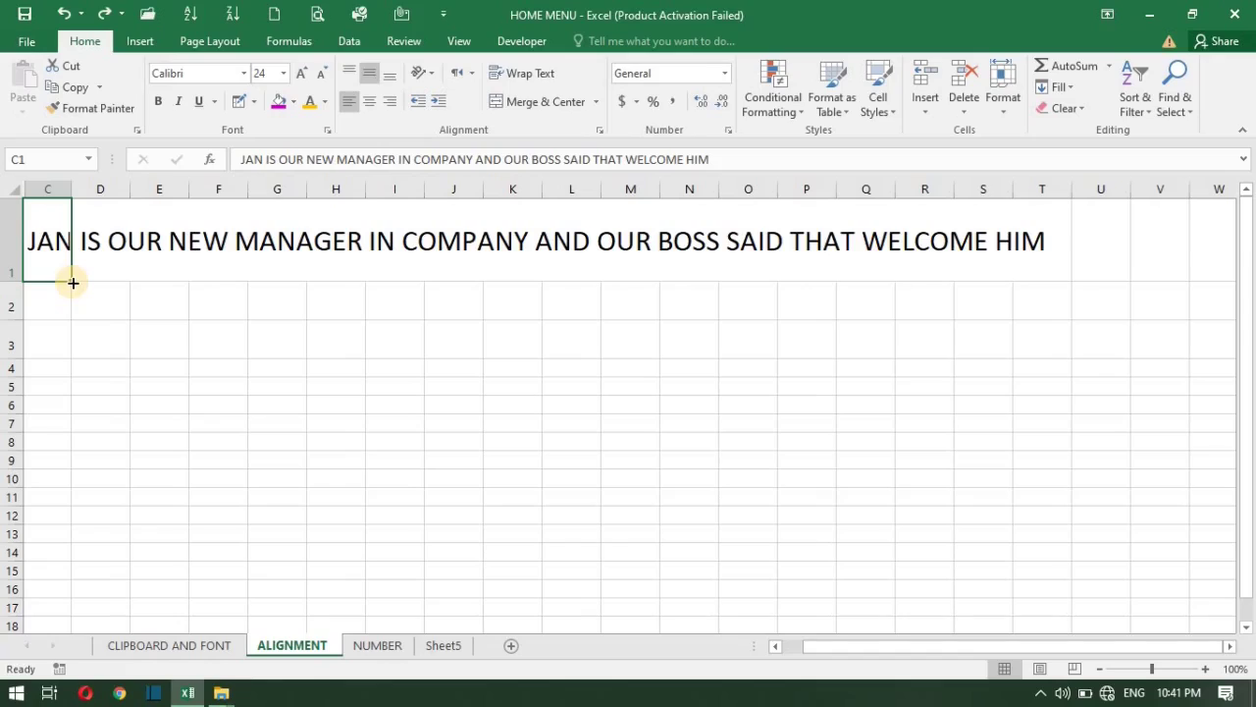
mouse_move(70, 247)
mouse_down()
mouse_move(50, 242)
mouse_move(811, 216)
mouse_move(940, 247)
mouse_move(1031, 247)
mouse_up()
click(137, 241)
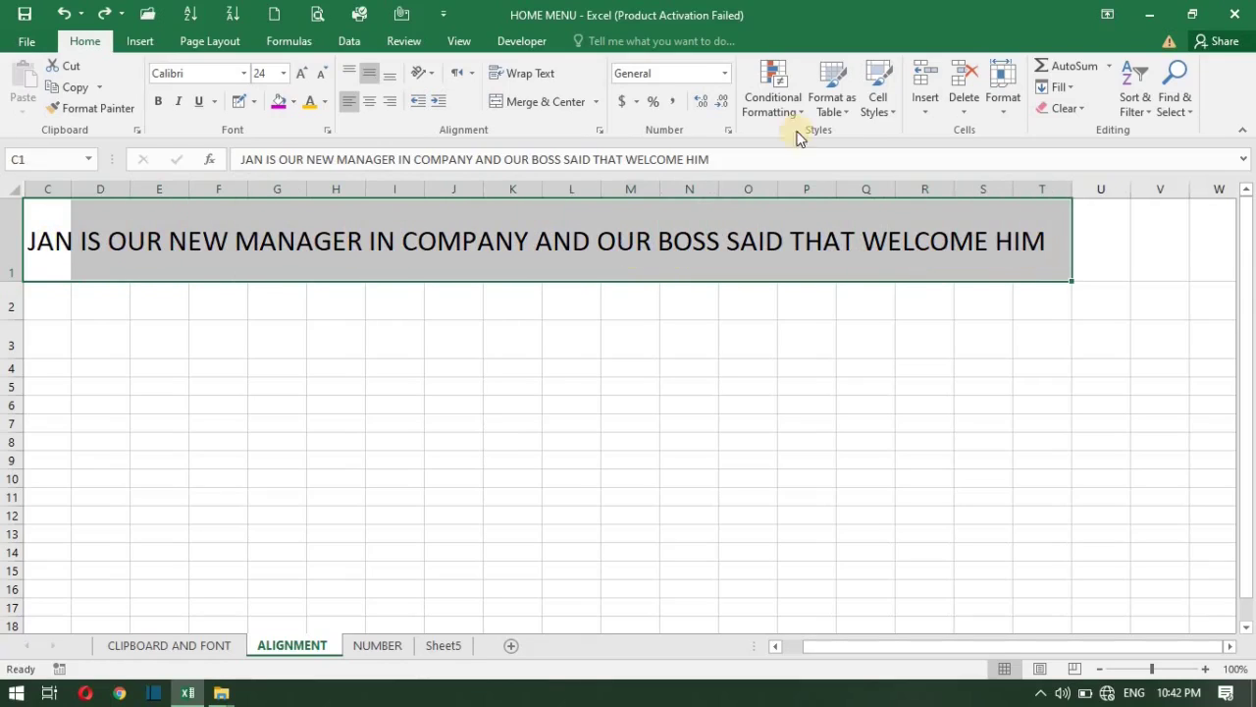
click(546, 102)
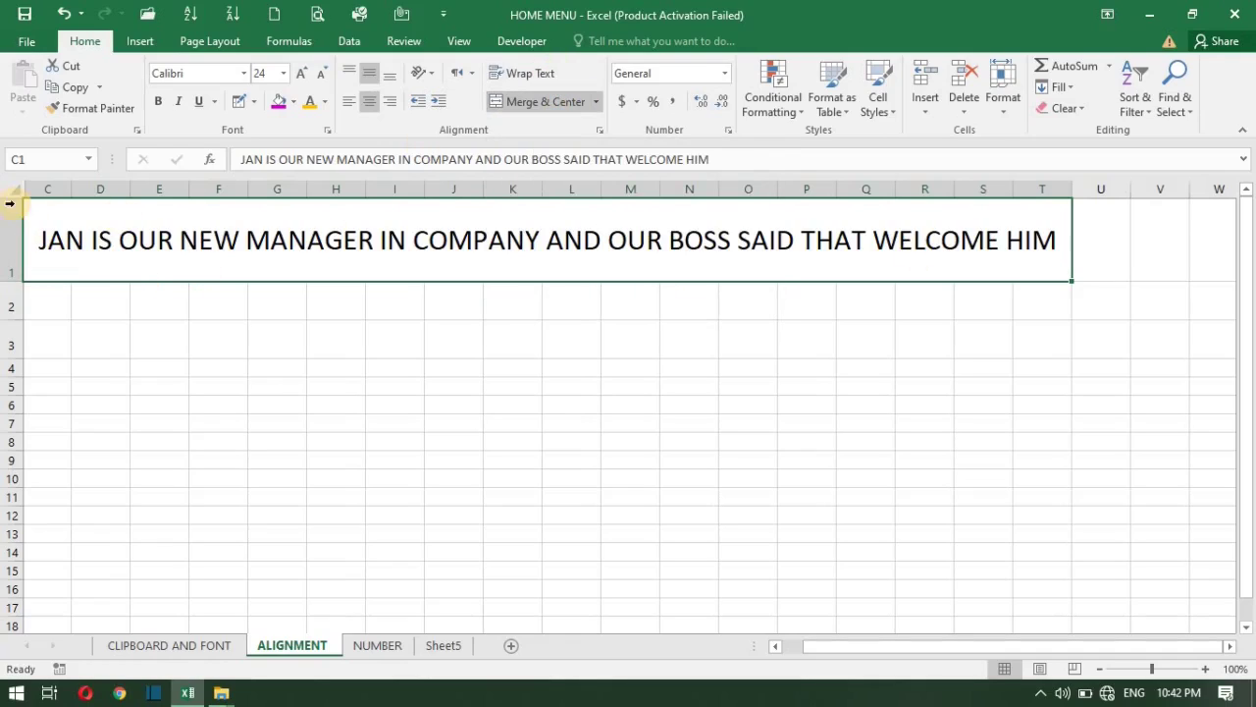
click(591, 102)
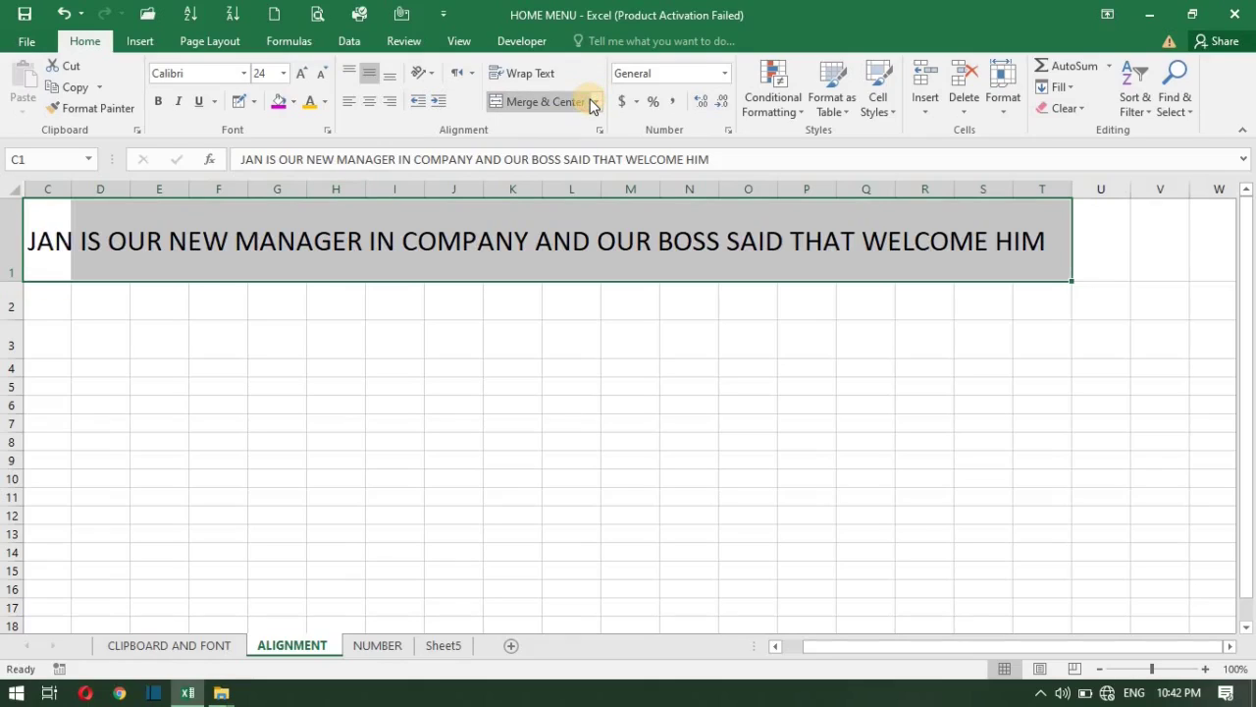
Try Merge Across and toggle Merge & Center on C1:T1 repeatedly, ending unmerged
click(595, 103)
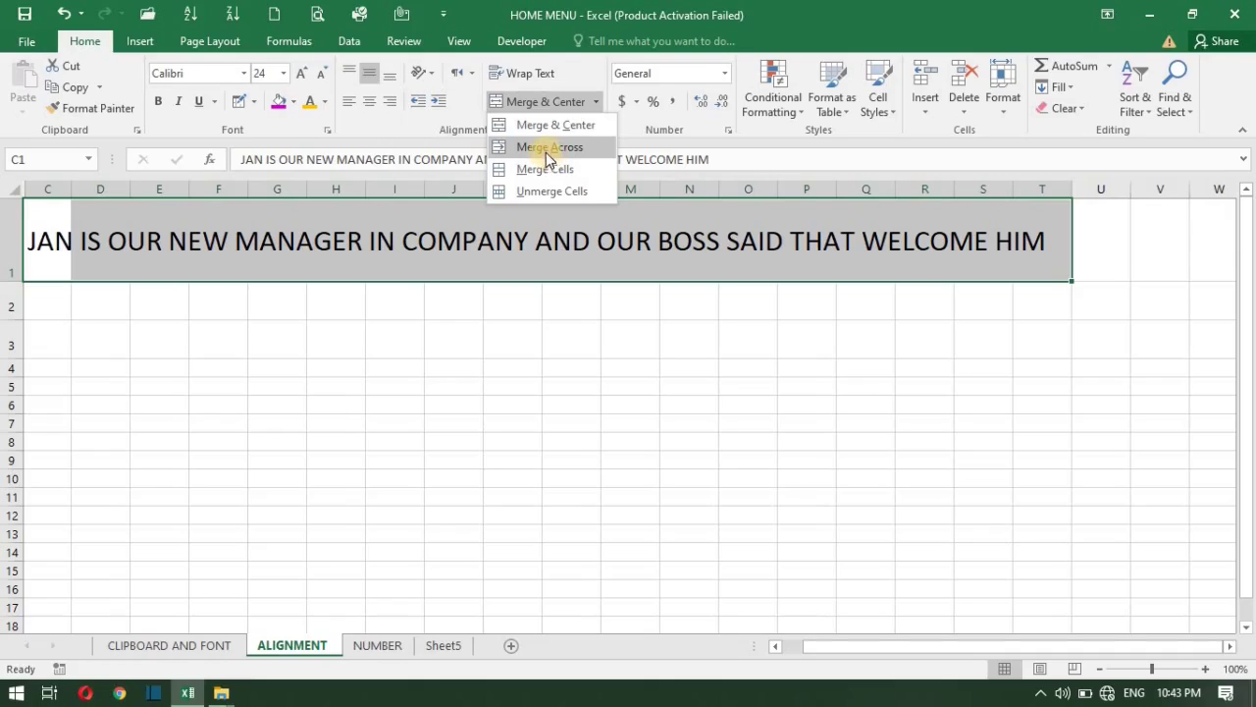
click(549, 147)
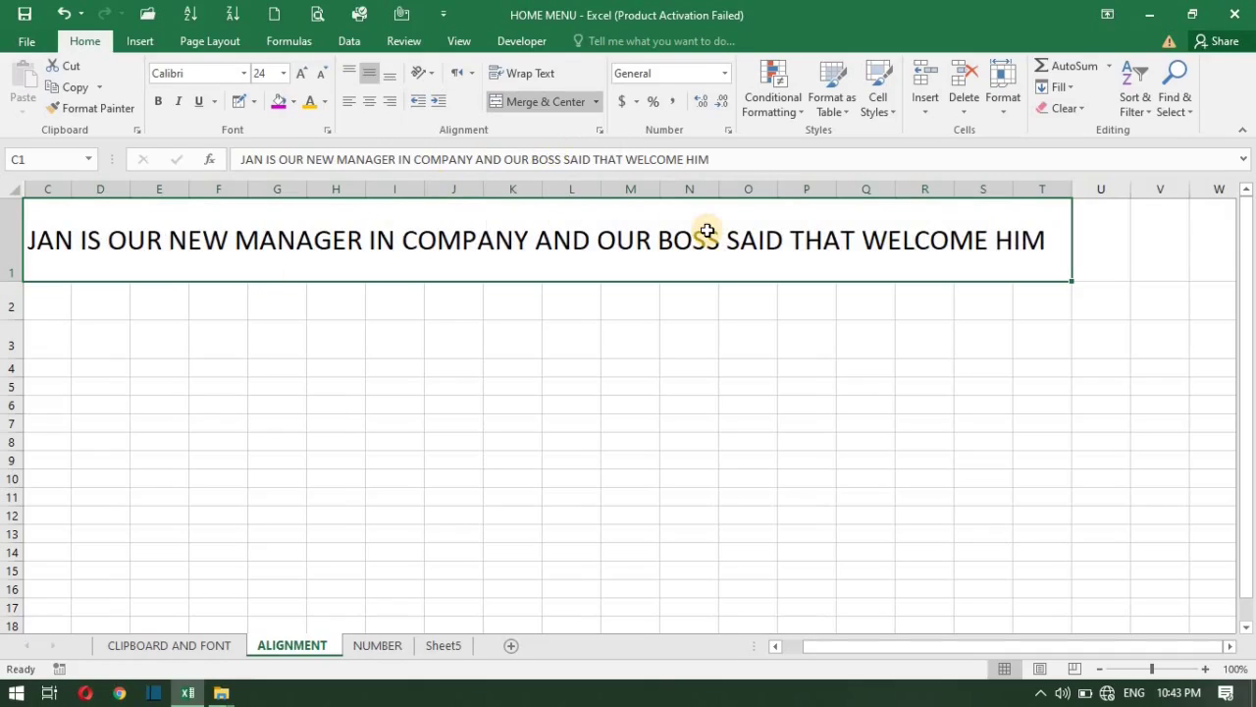
click(523, 103)
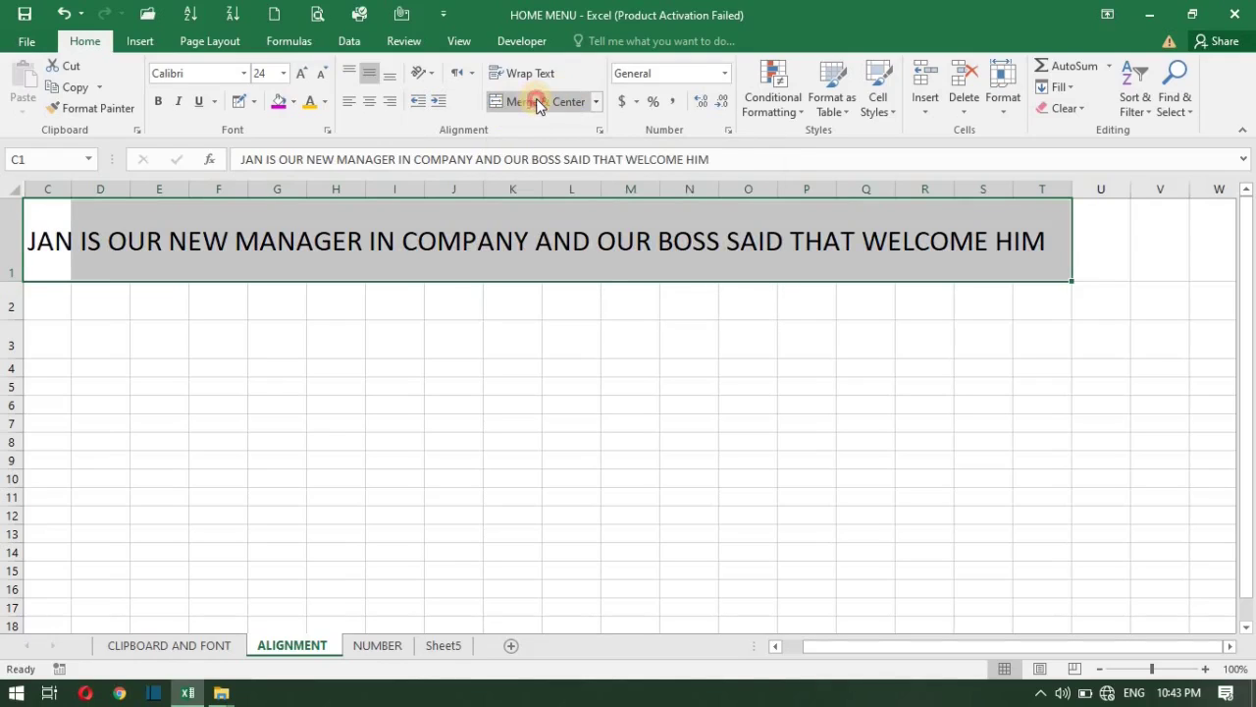
click(538, 104)
click(560, 102)
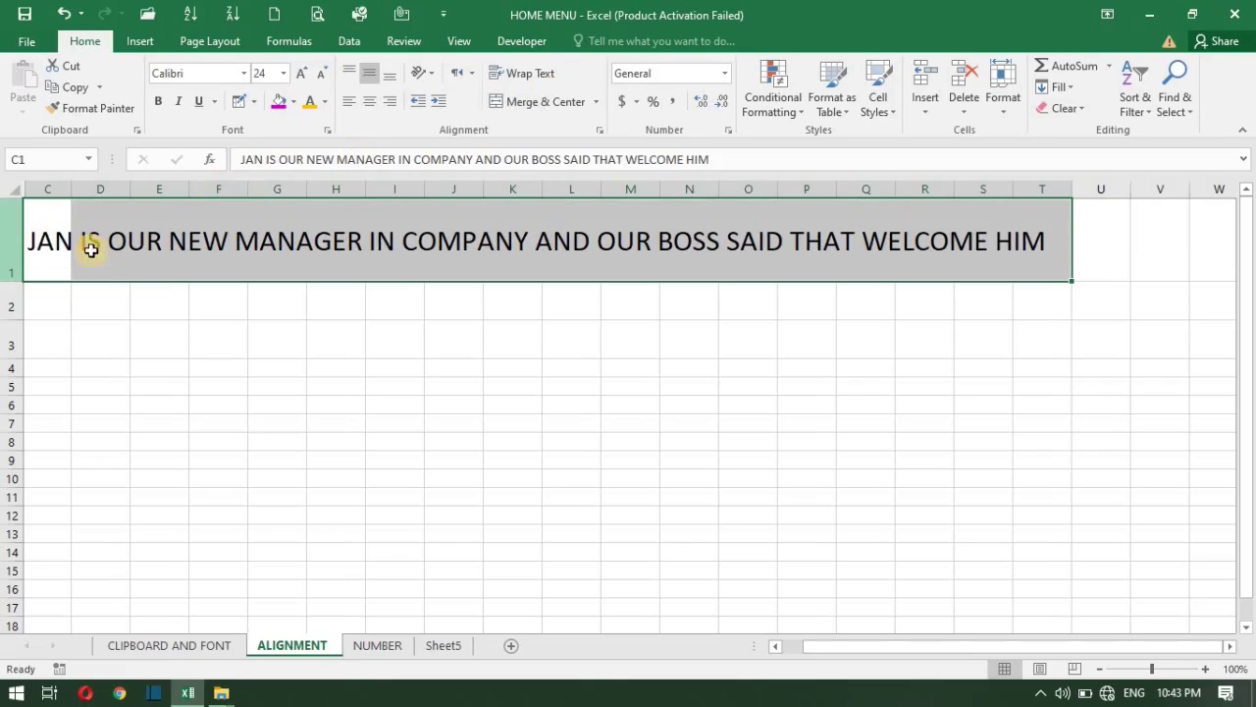
click(523, 102)
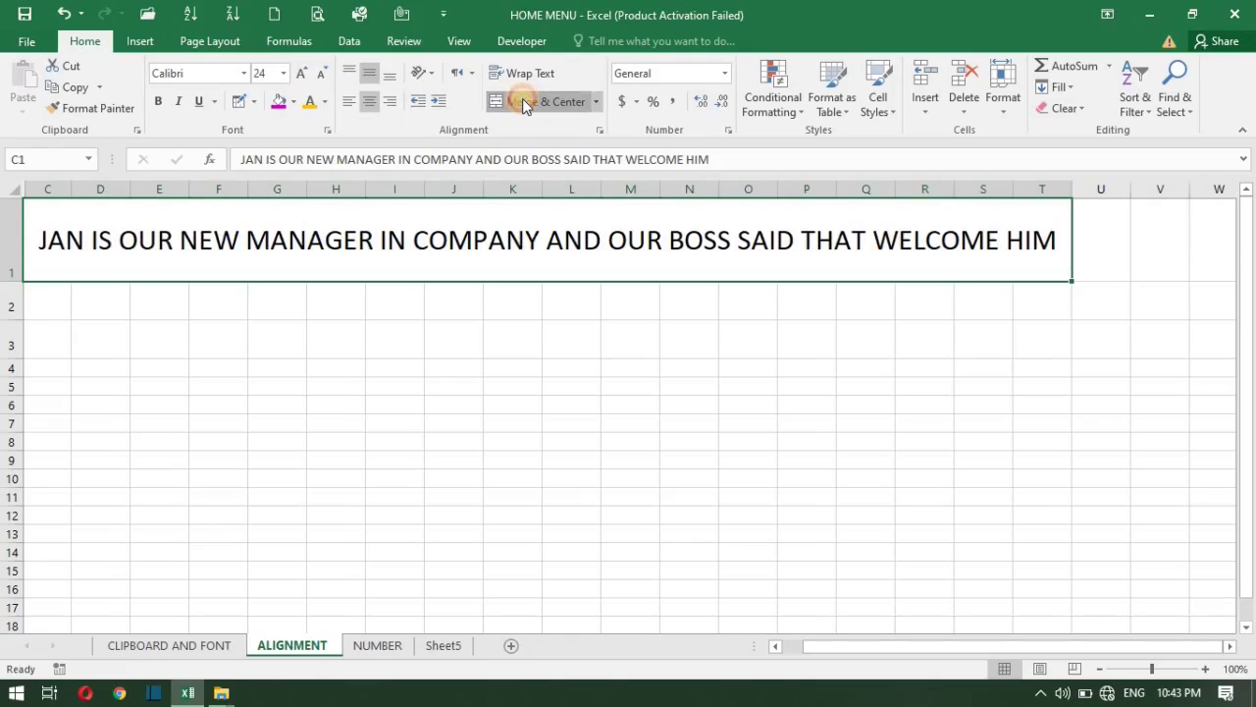
click(523, 102)
click(574, 103)
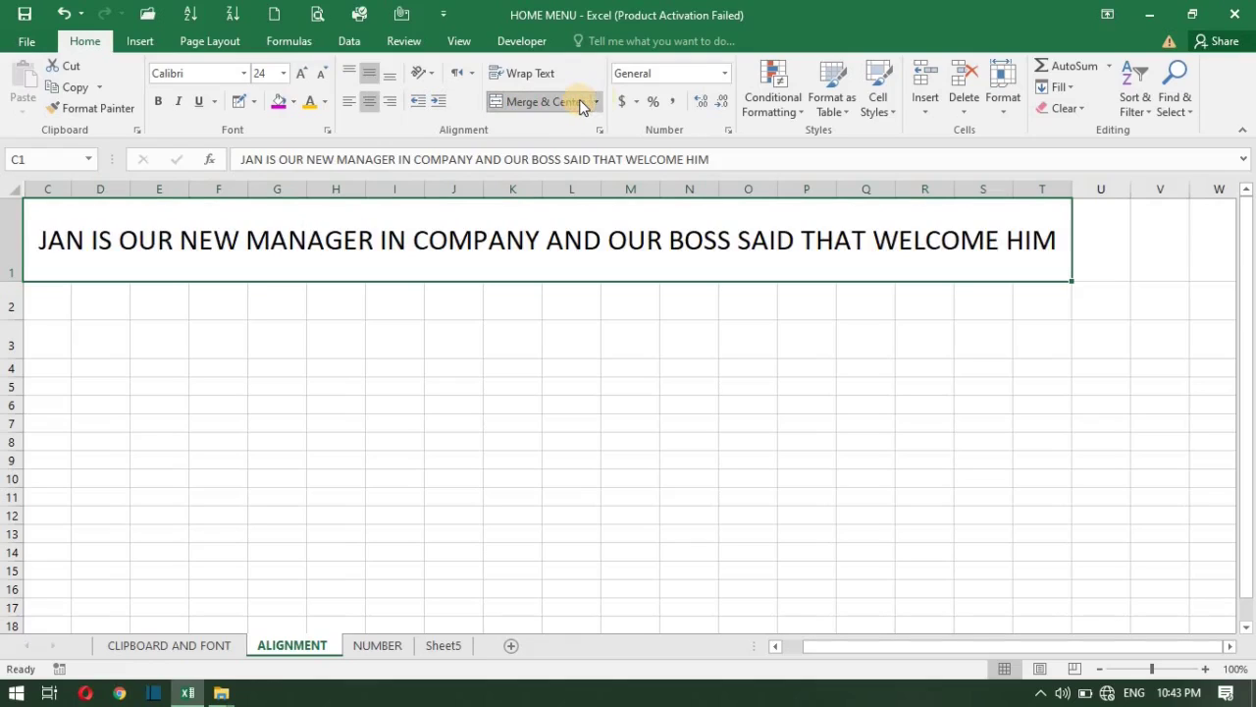
click(587, 103)
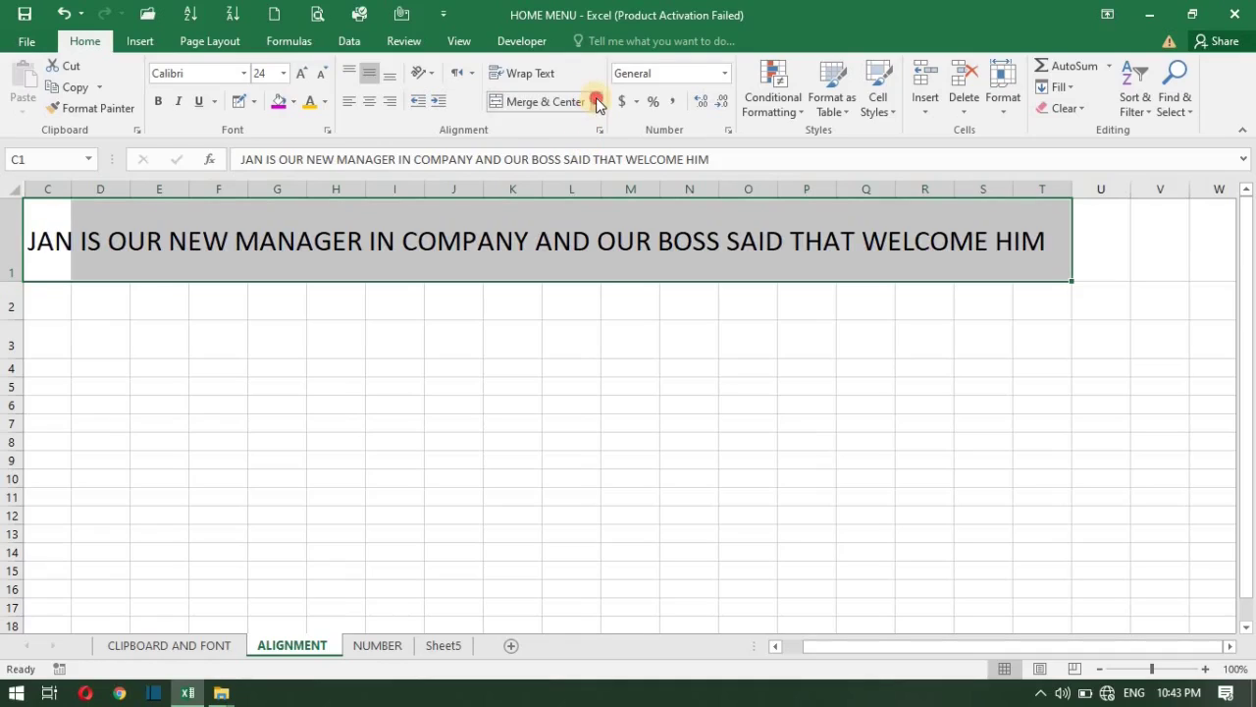
click(596, 102)
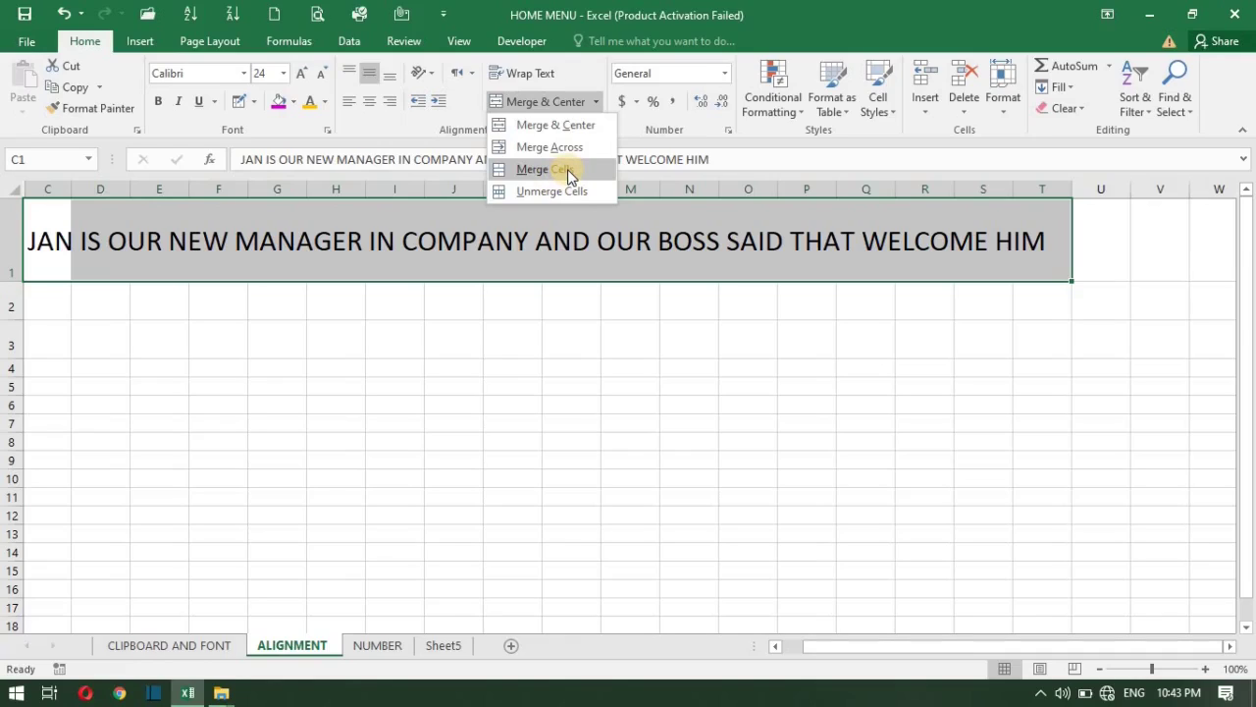
Merge and centre C1:T1, then choose Unmerge Cells so the sentence stays centred on C1
click(396, 275)
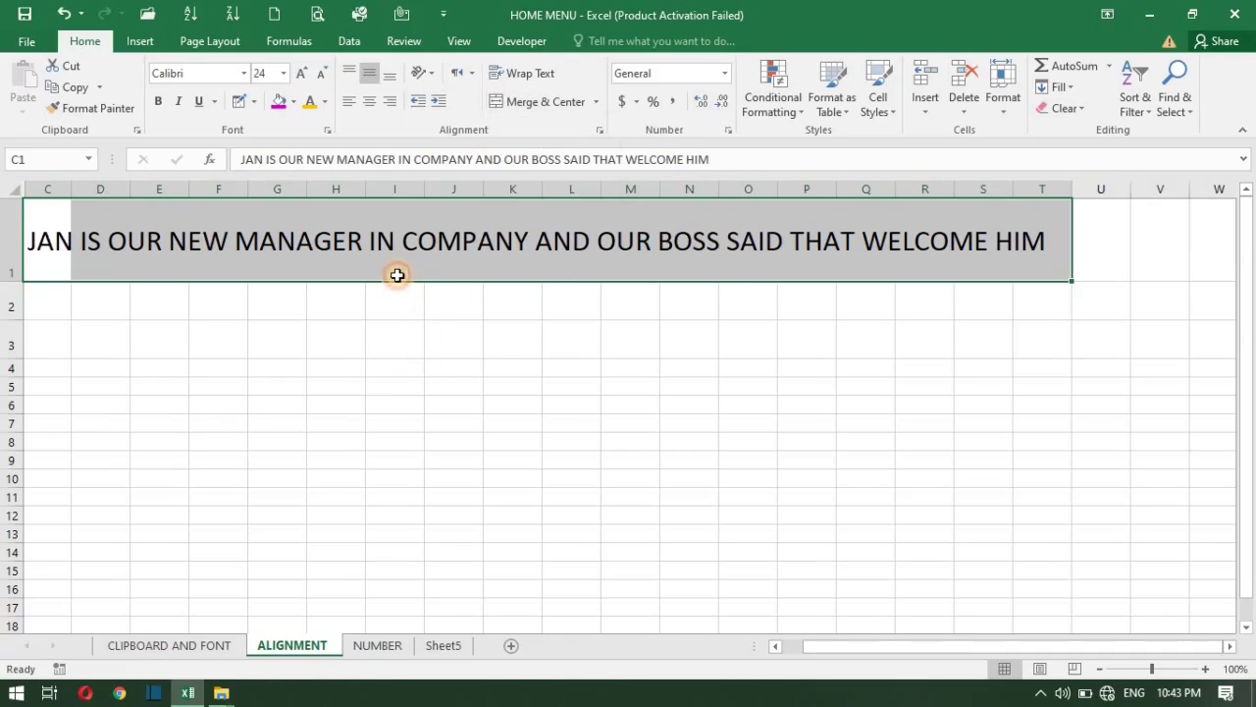
click(577, 102)
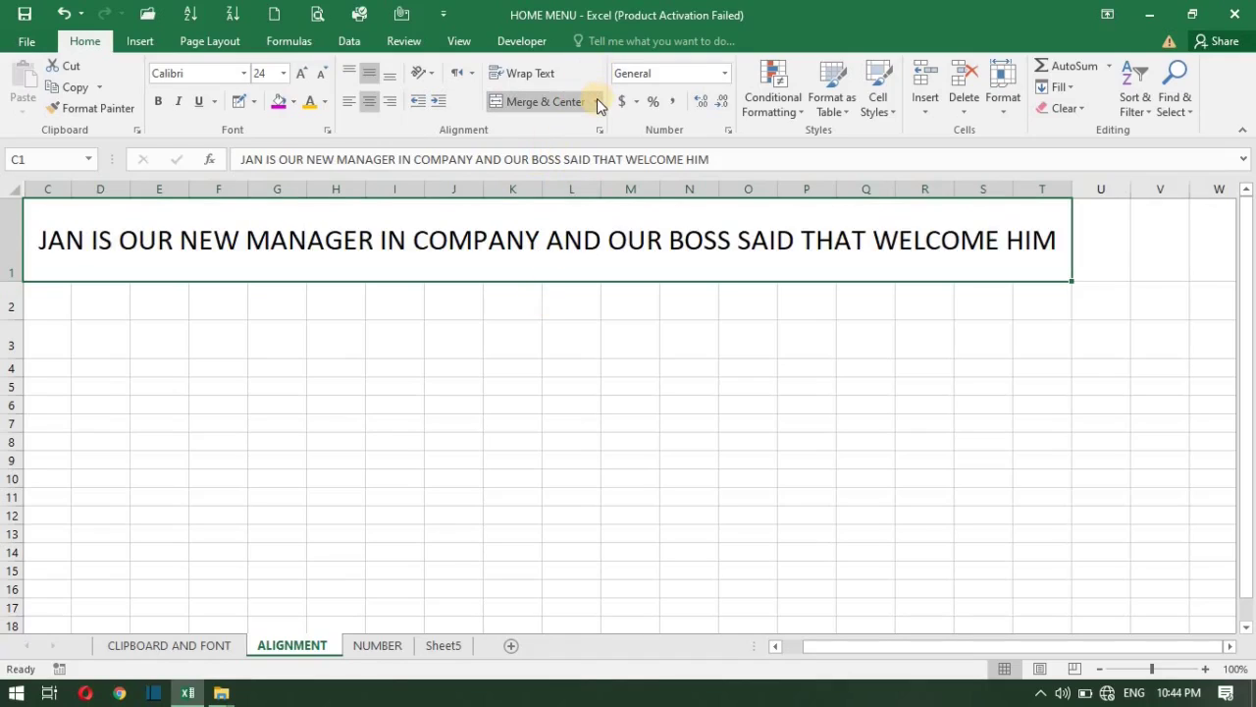
click(596, 102)
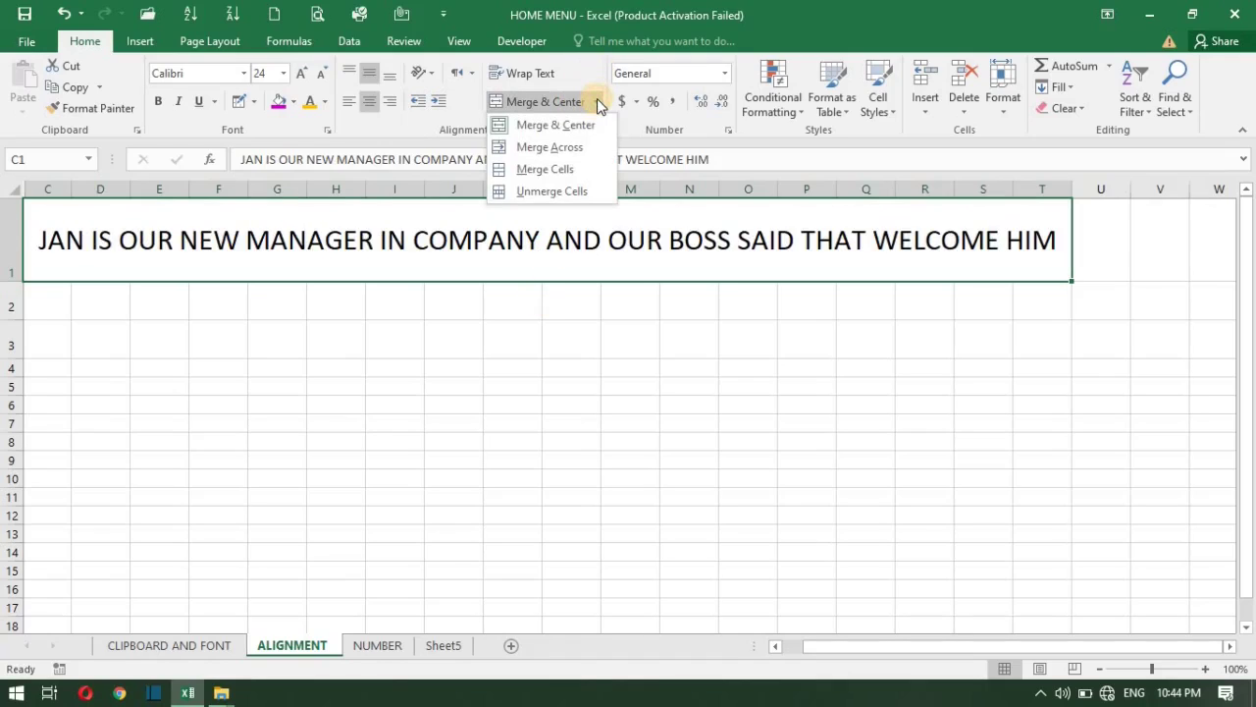
click(556, 192)
click(202, 256)
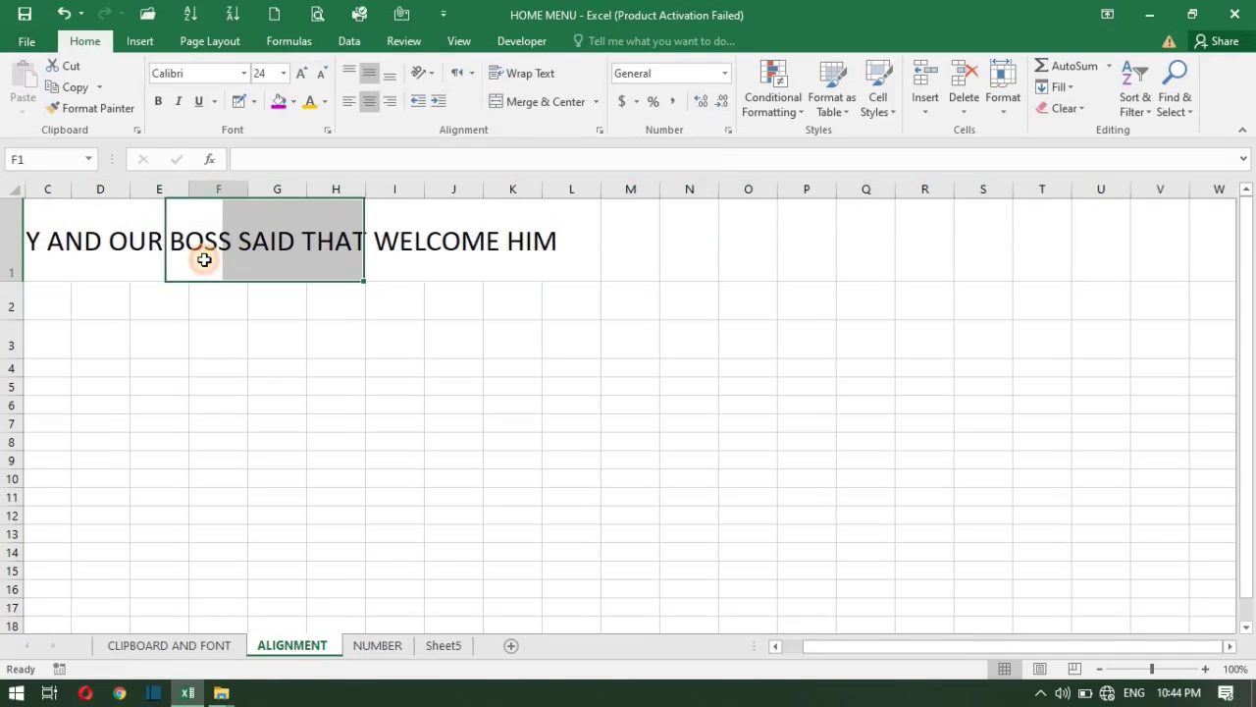
click(429, 244)
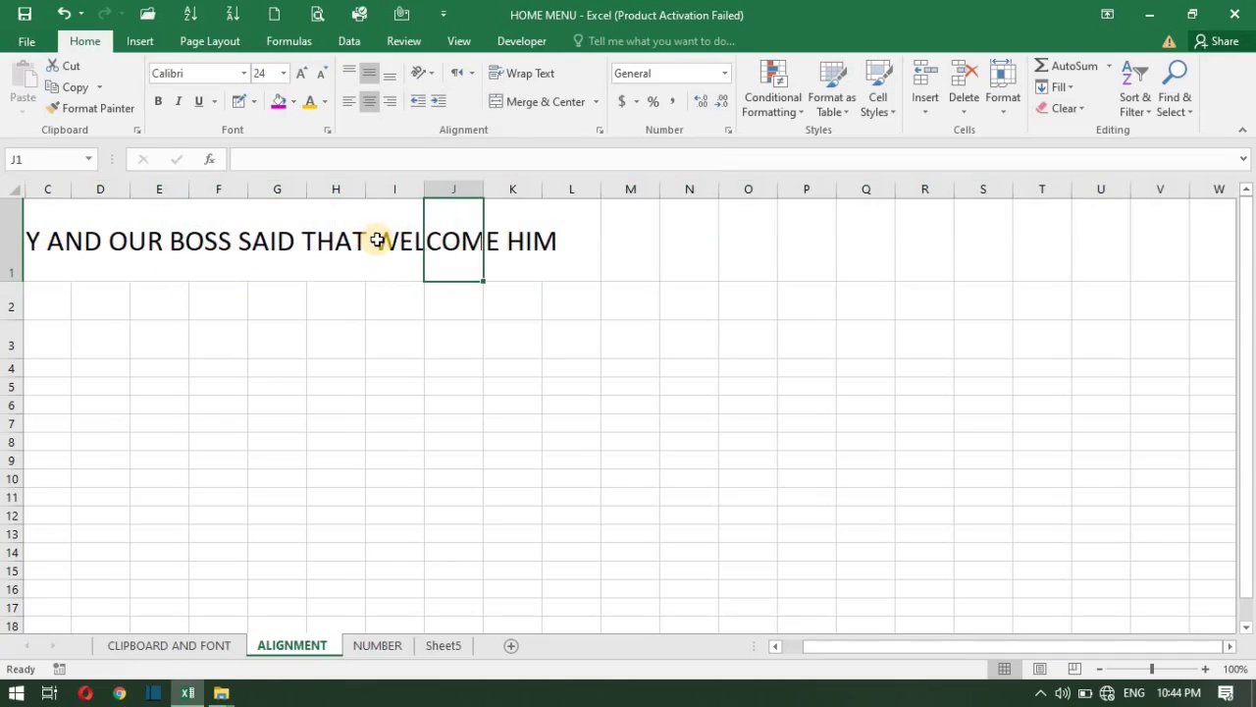
click(545, 244)
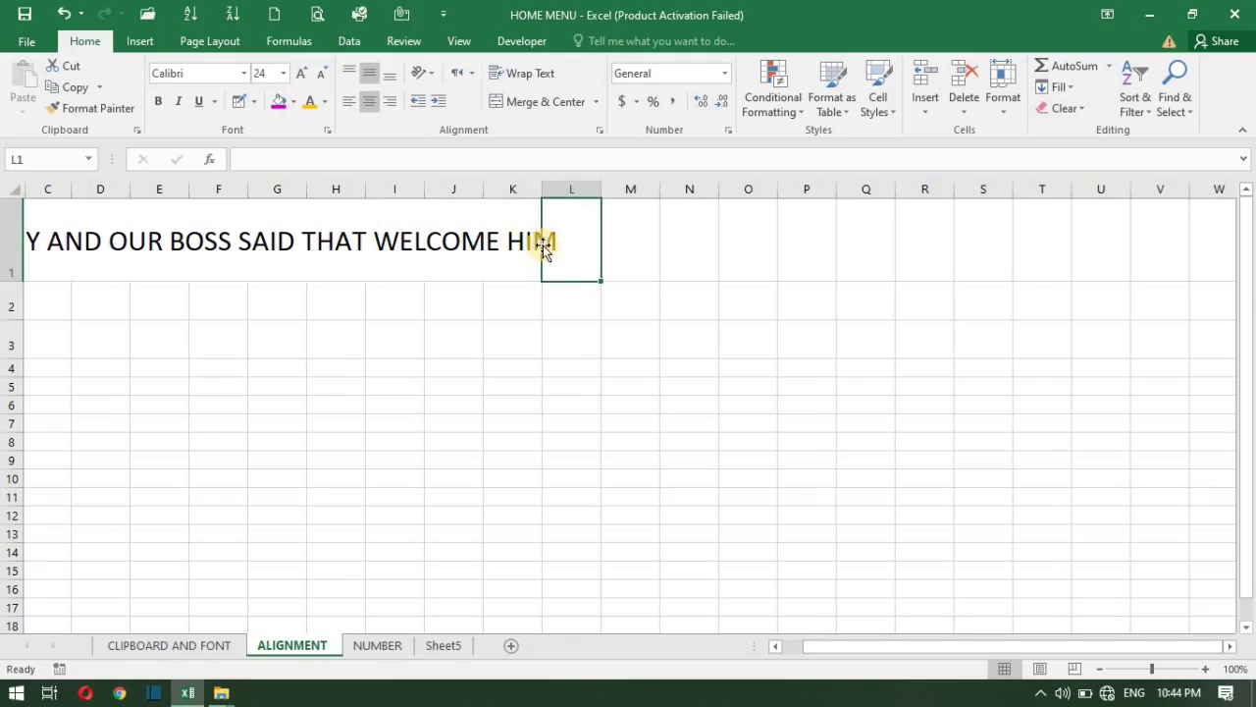
click(490, 241)
click(434, 242)
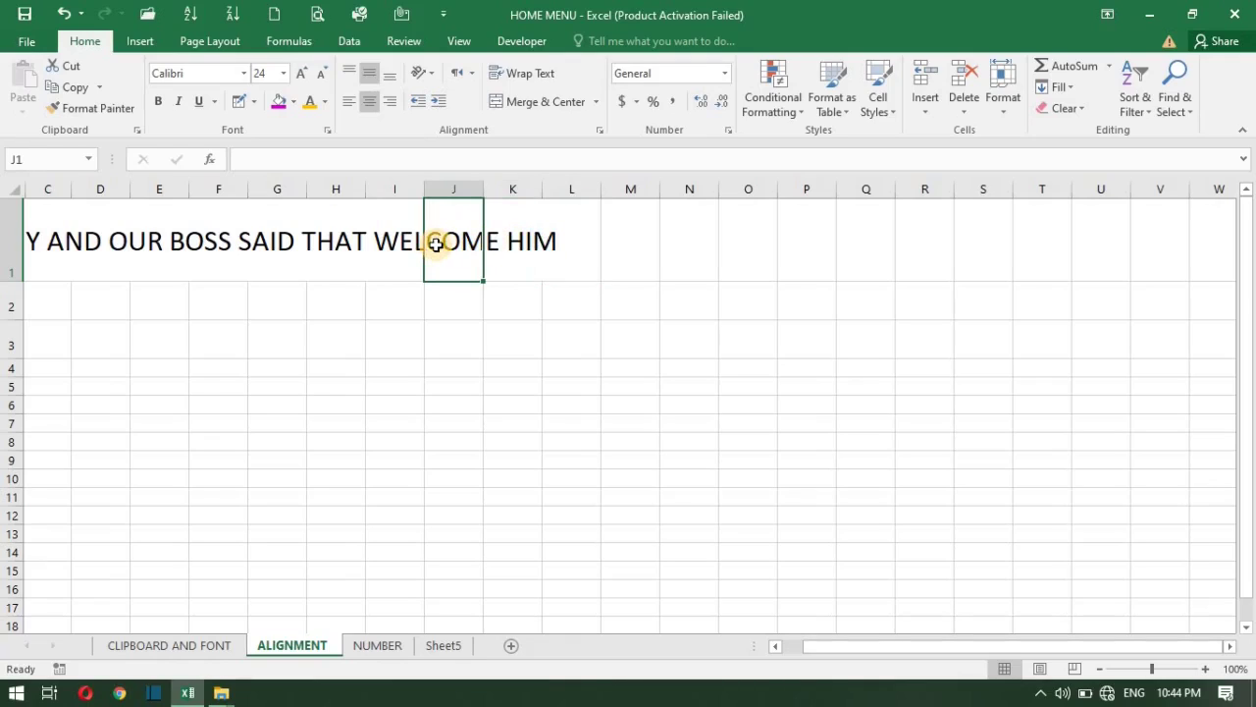
click(371, 240)
click(328, 236)
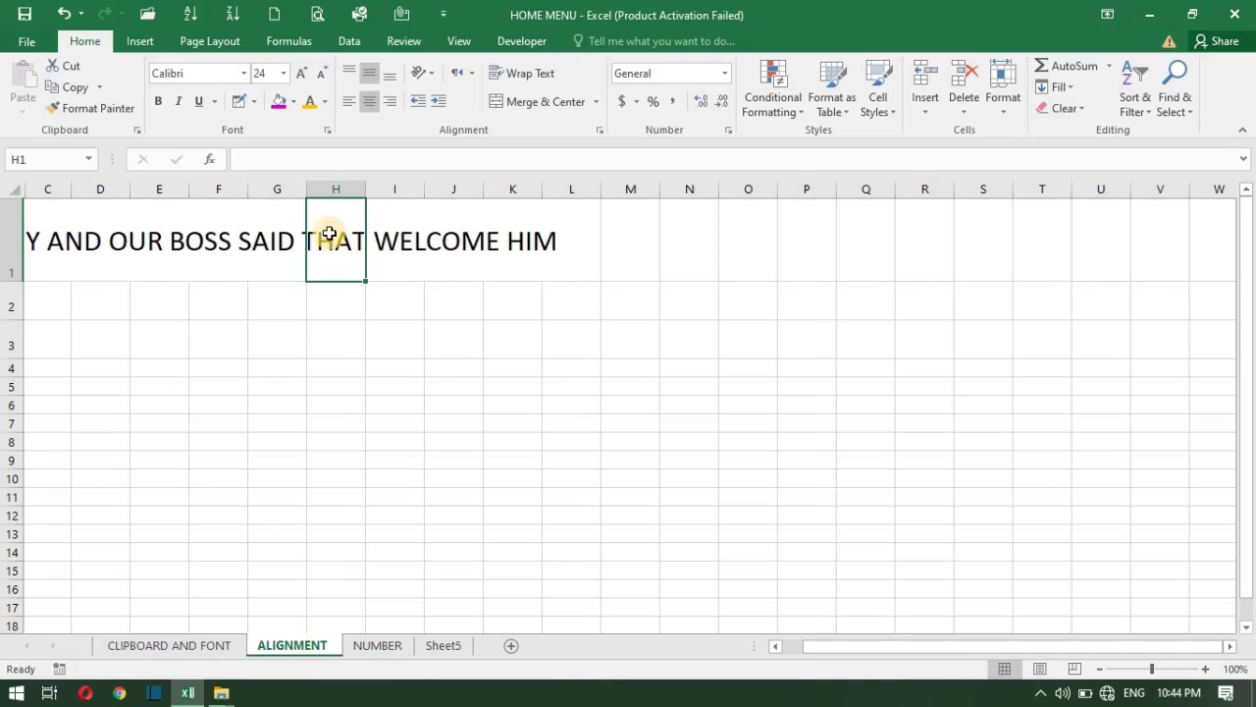
click(208, 244)
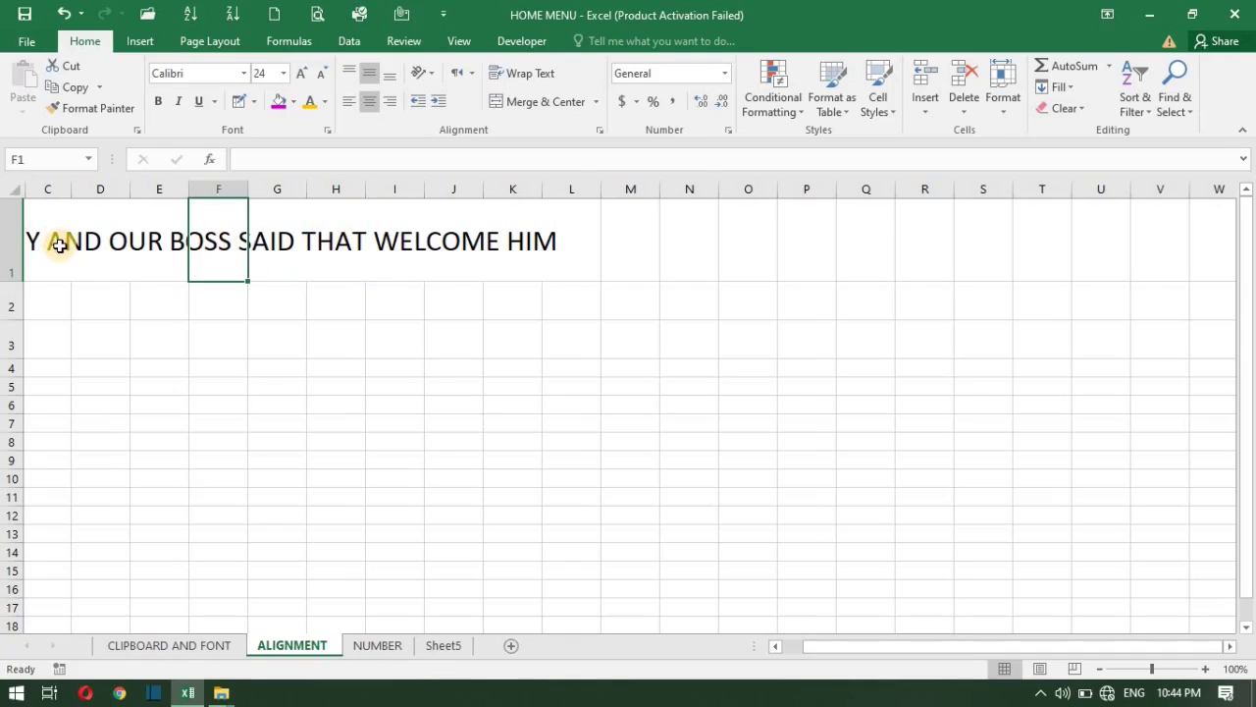
click(58, 245)
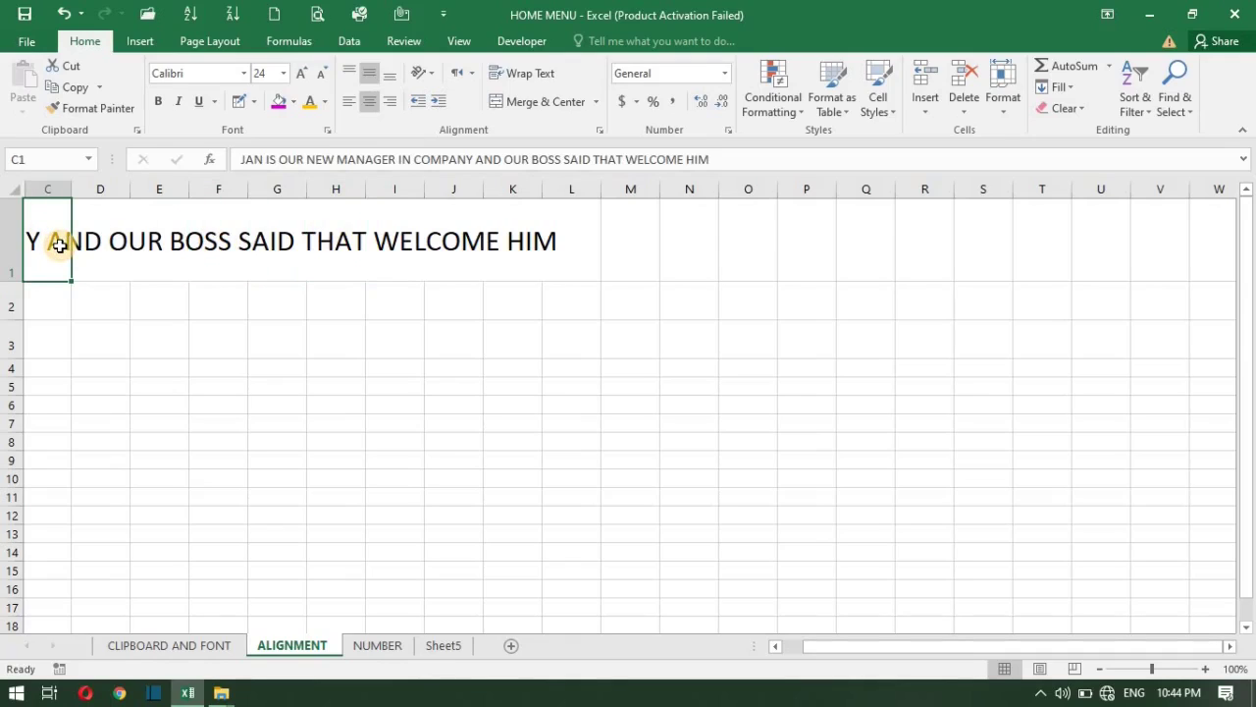
double_click(59, 246)
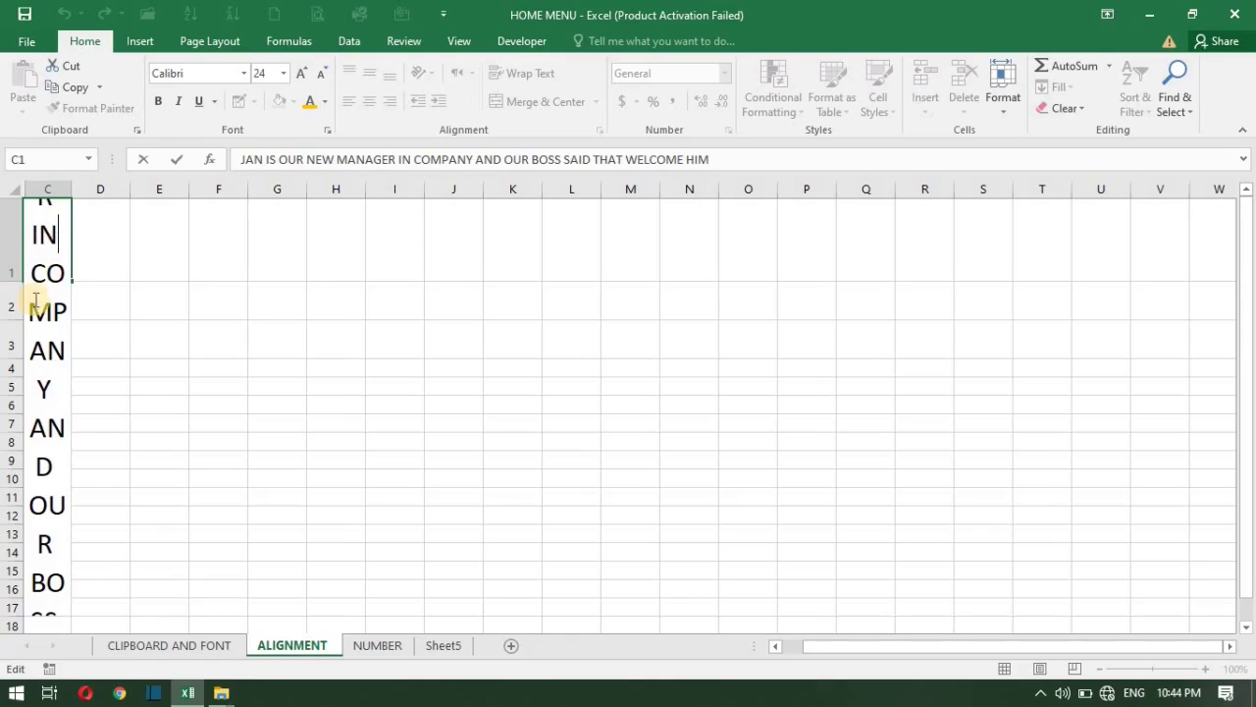
click(116, 250)
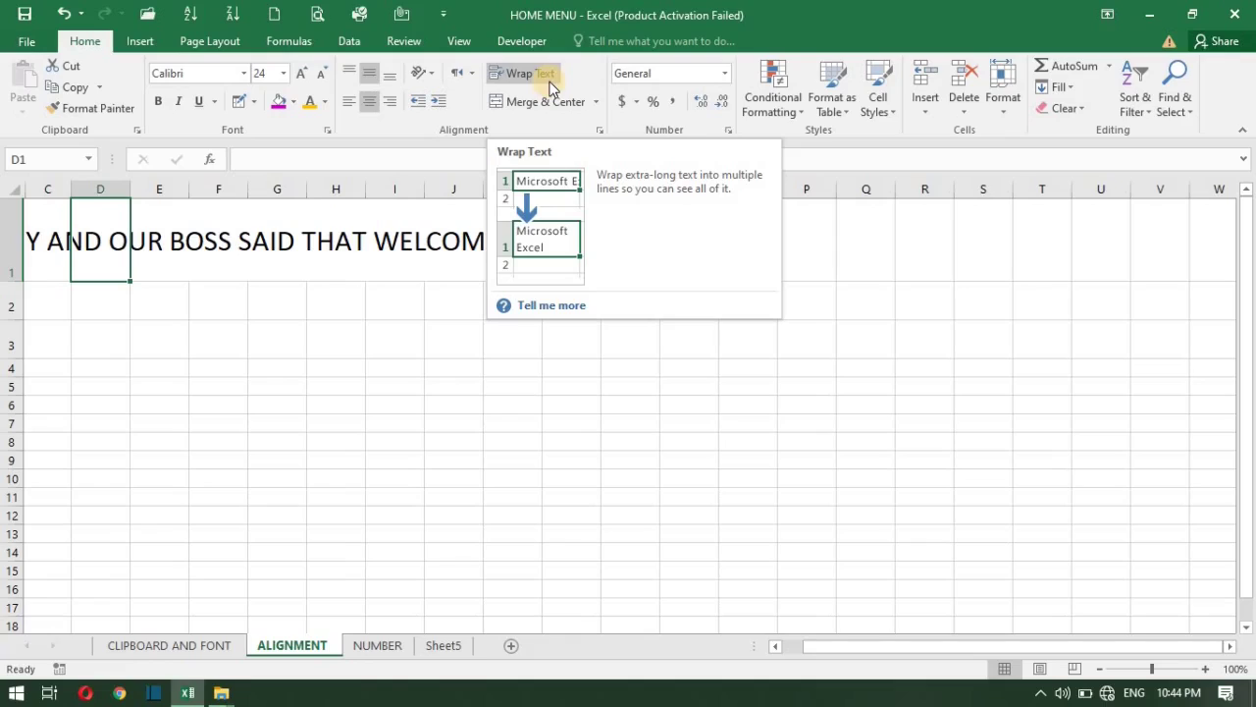
click(408, 248)
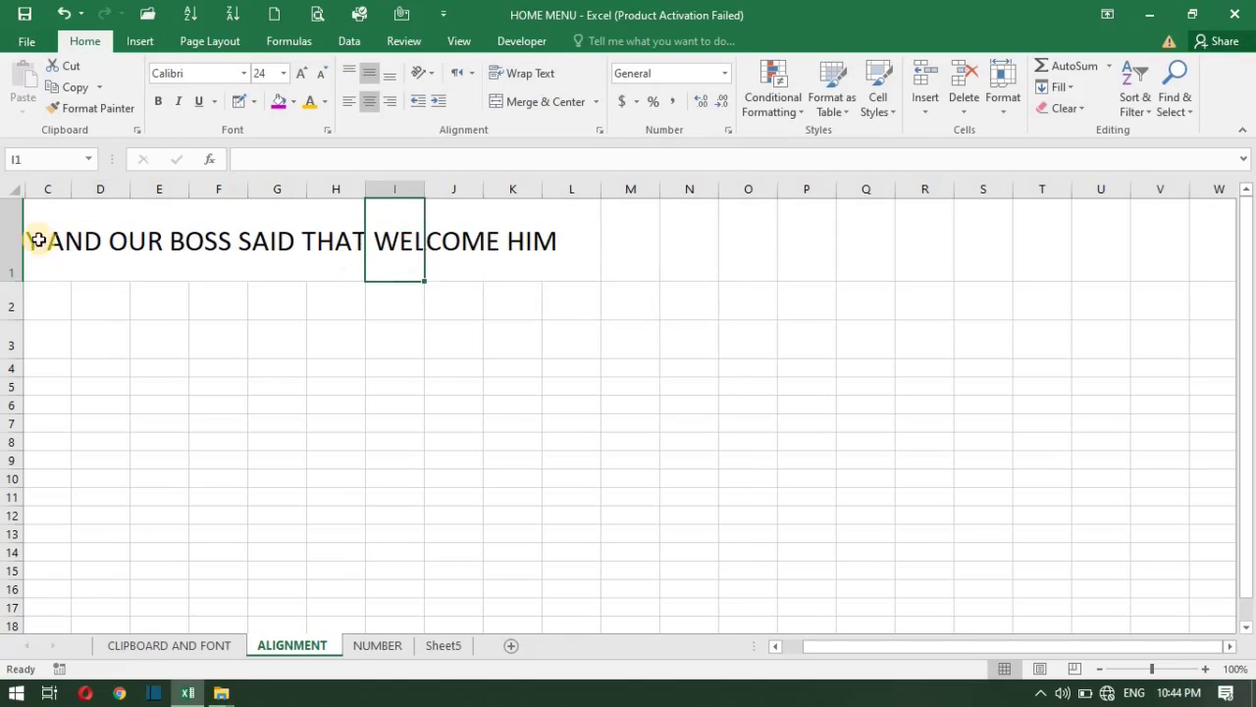
click(149, 238)
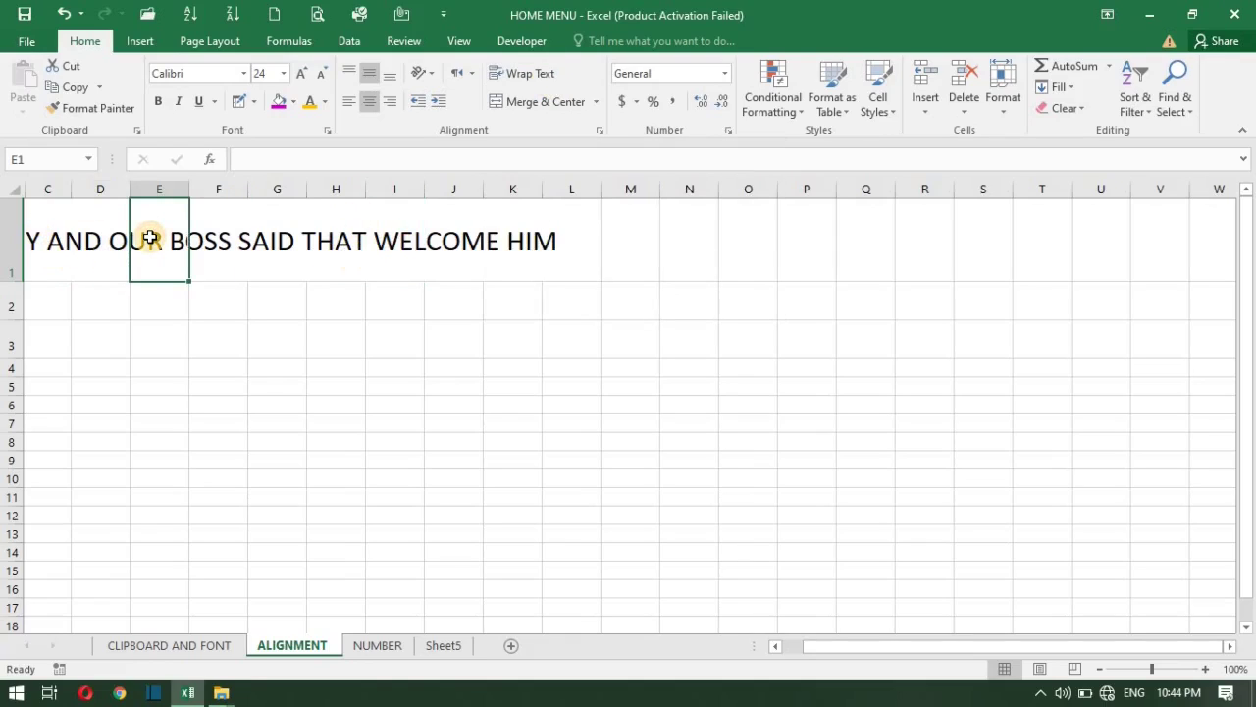
click(96, 260)
click(39, 248)
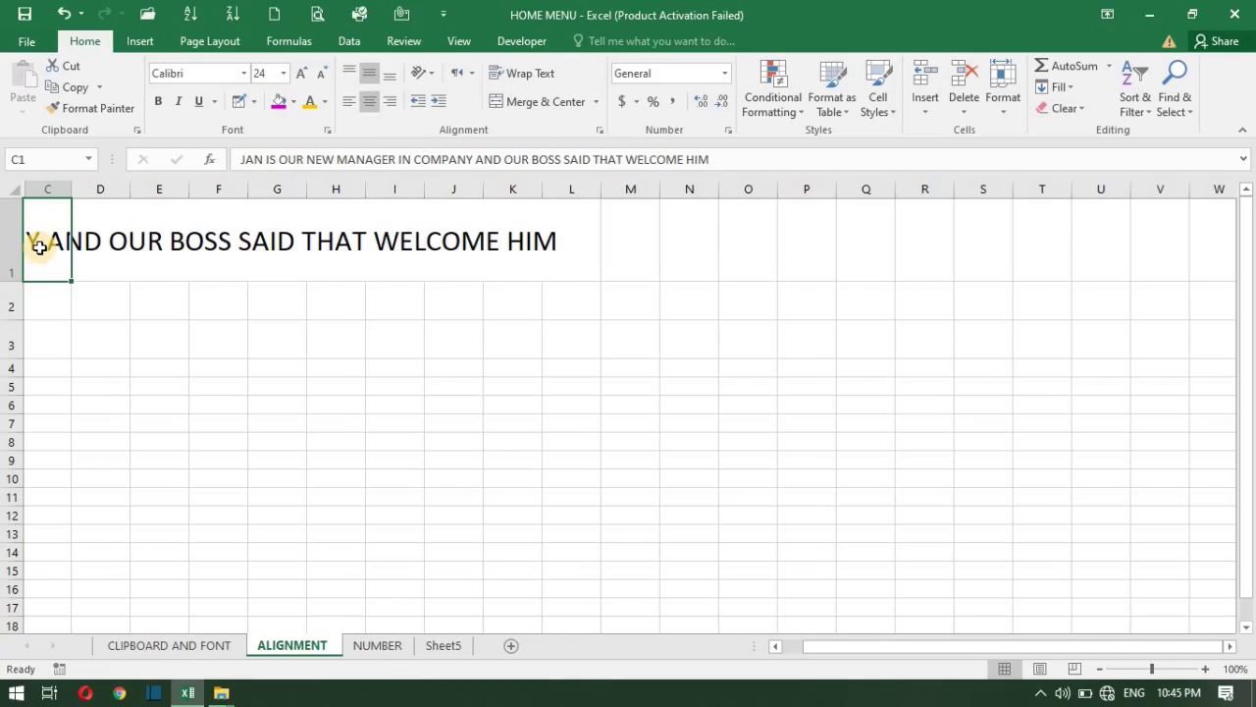
click(124, 246)
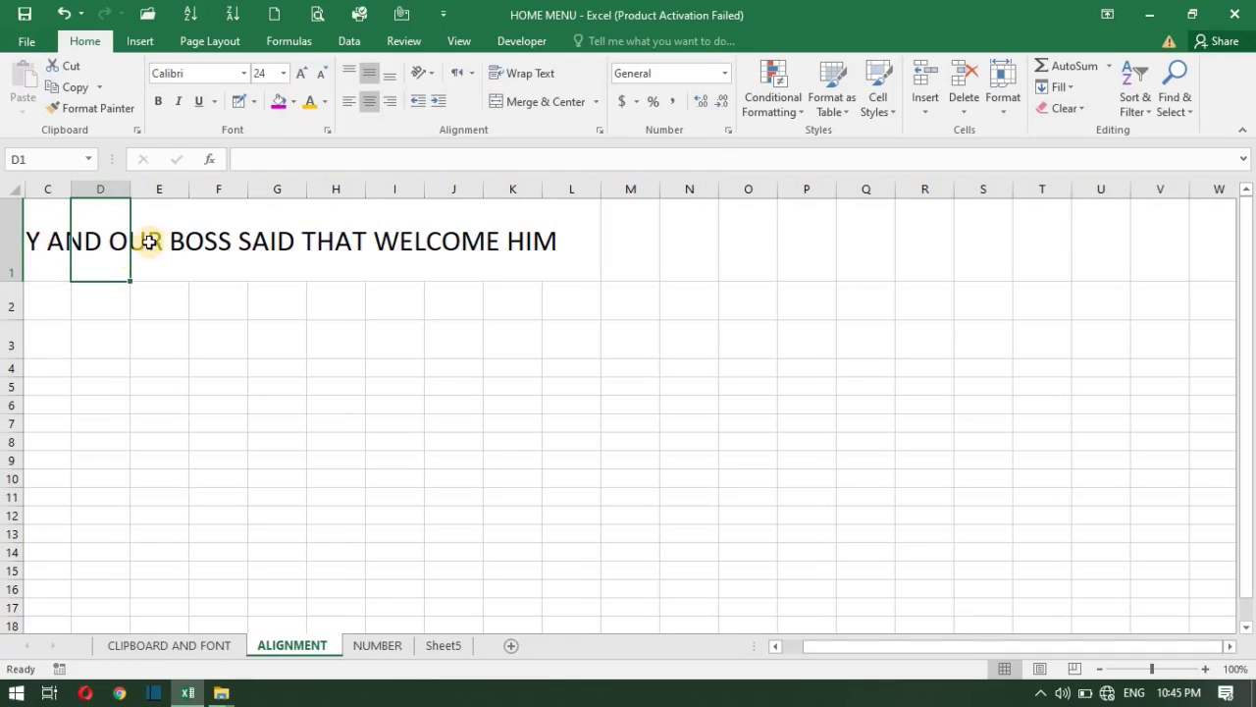
click(160, 244)
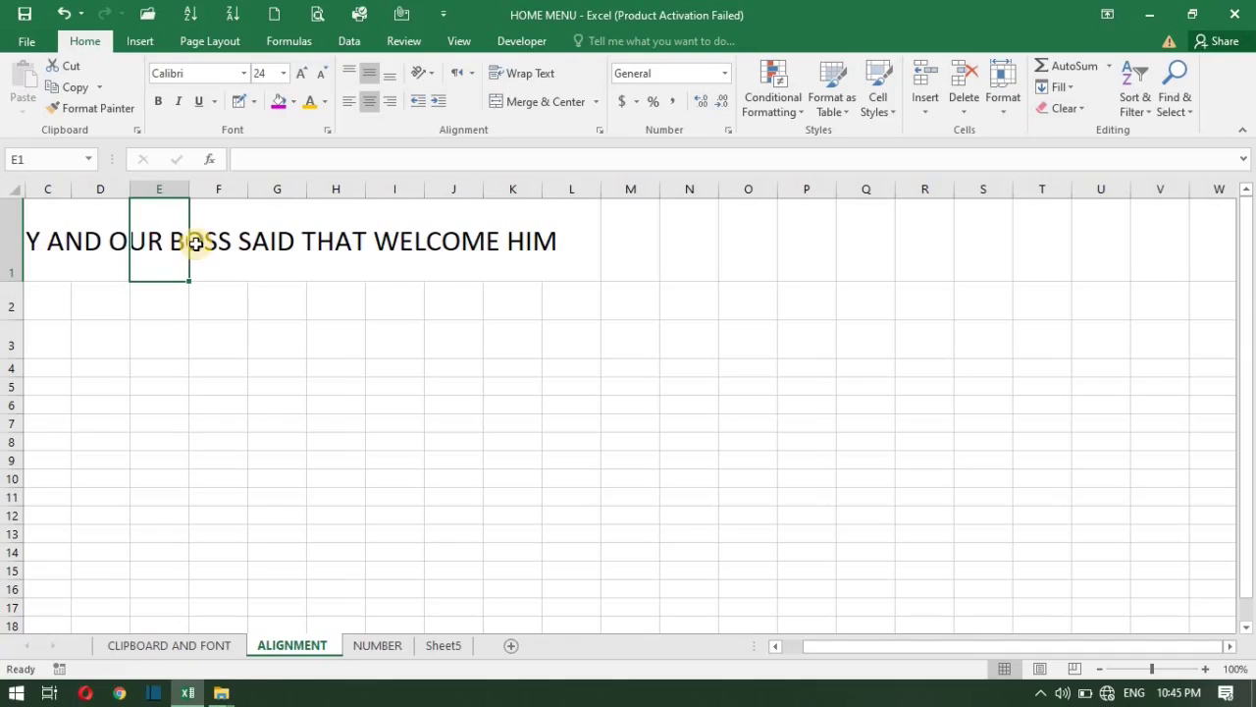
click(1043, 692)
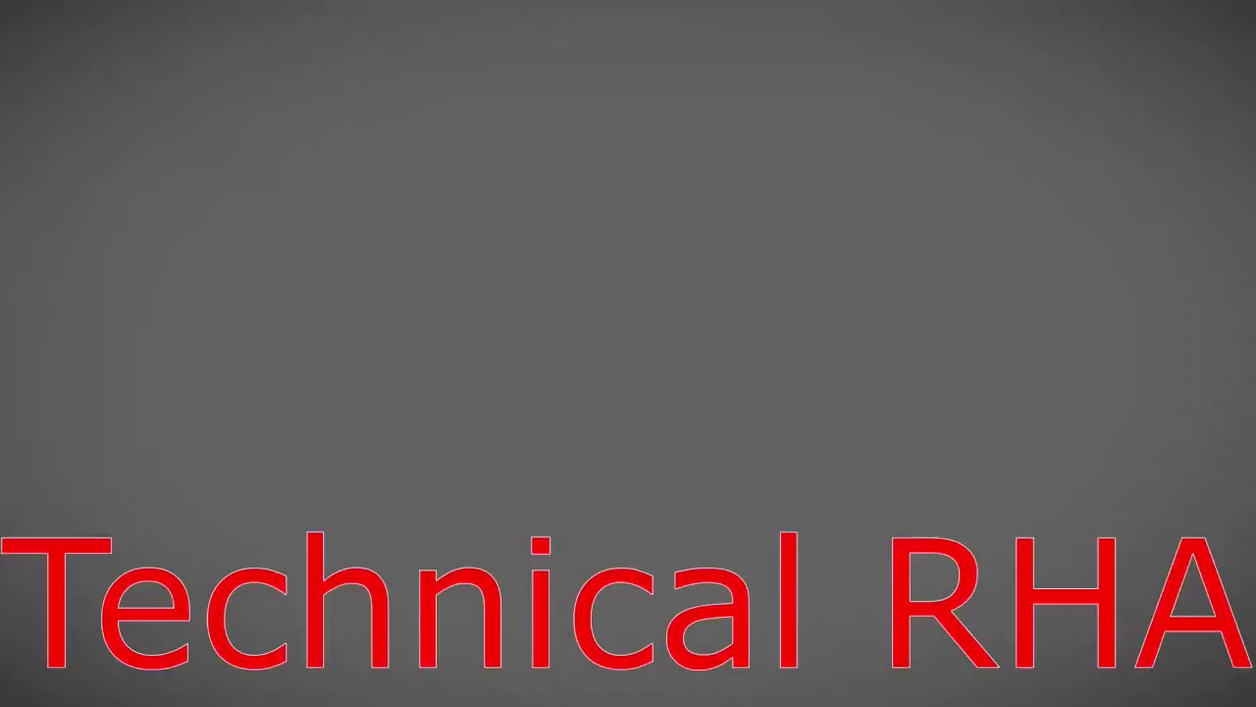